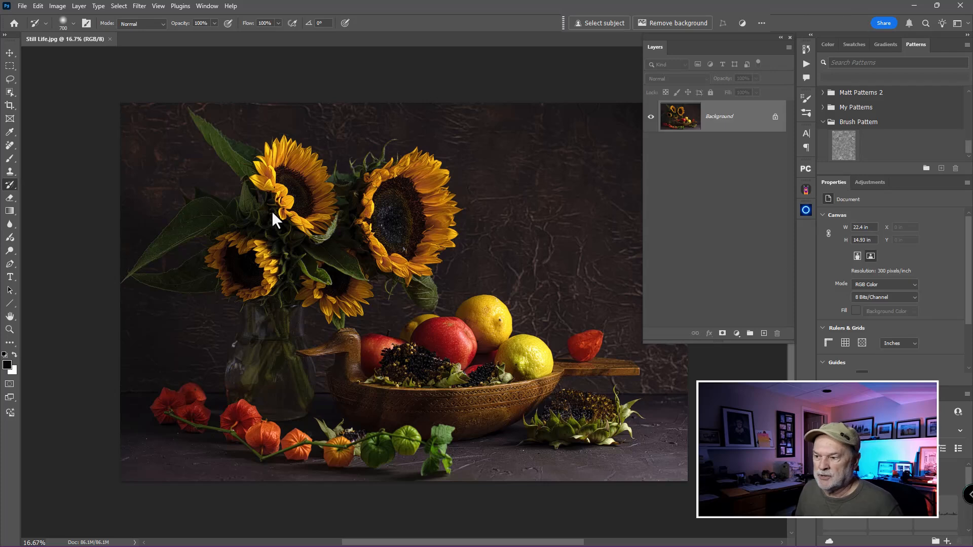
Activate the History Brush Tool for the still life image.
{"action": "key", "text": "ctrl+space"}
{"action": "left_click_drag", "start_coordinate": [457, 223], "coordinate": [414, 162]}
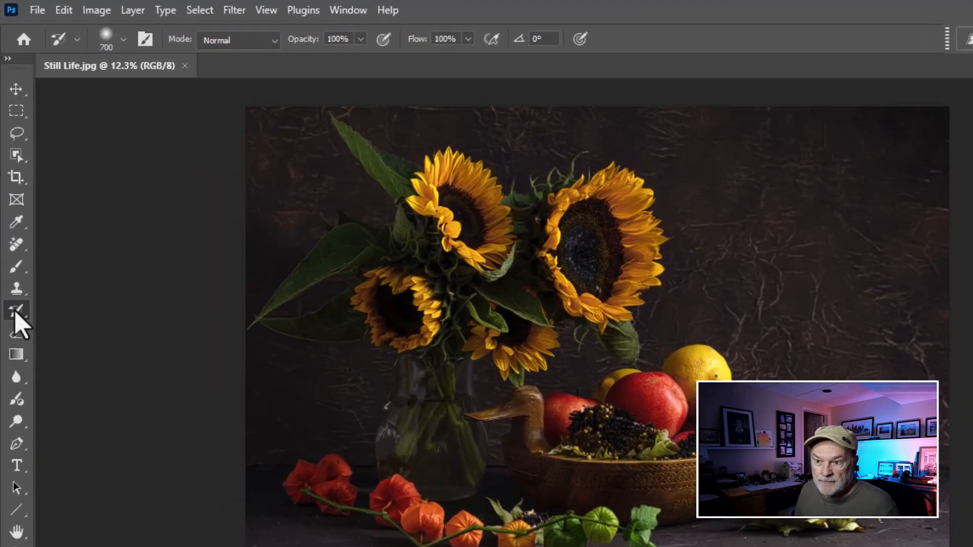
{"action": "left_click", "coordinate": [10, 185]}
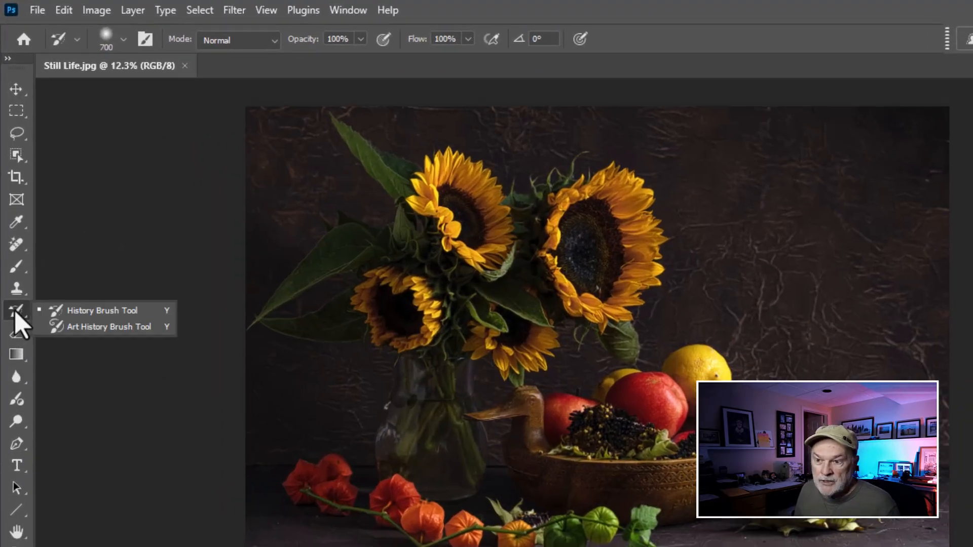
{"action": "left_click", "coordinate": [113, 328]}
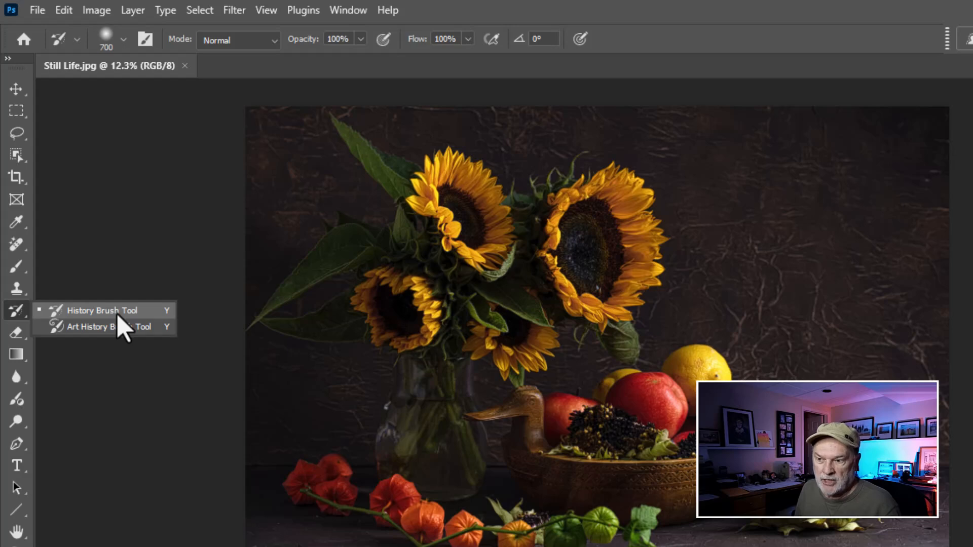
{"action": "left_click", "coordinate": [117, 311]}
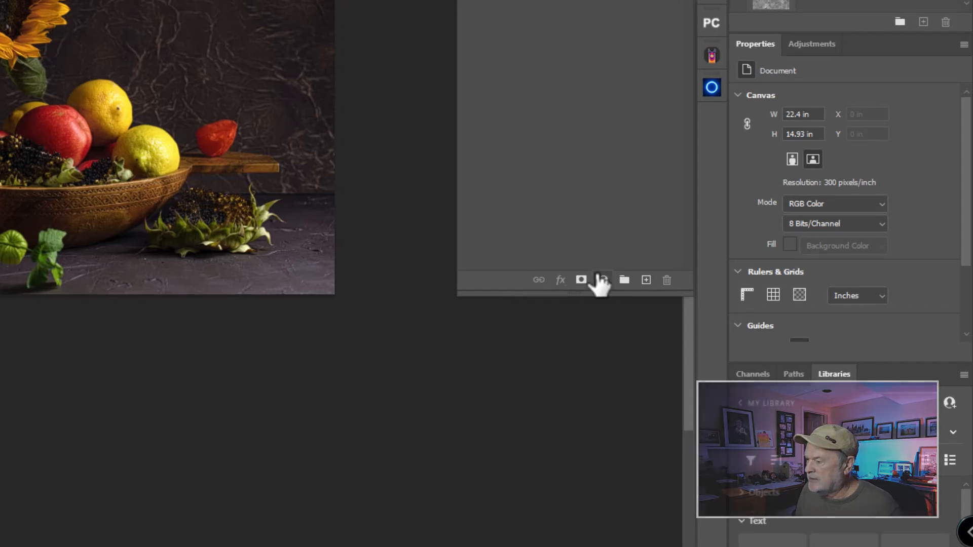
Add a Curves adjustment layer and brighten the image by moving the RGB curve's midpoint to input 84, output 161.
{"action": "left_click", "coordinate": [603, 279]}
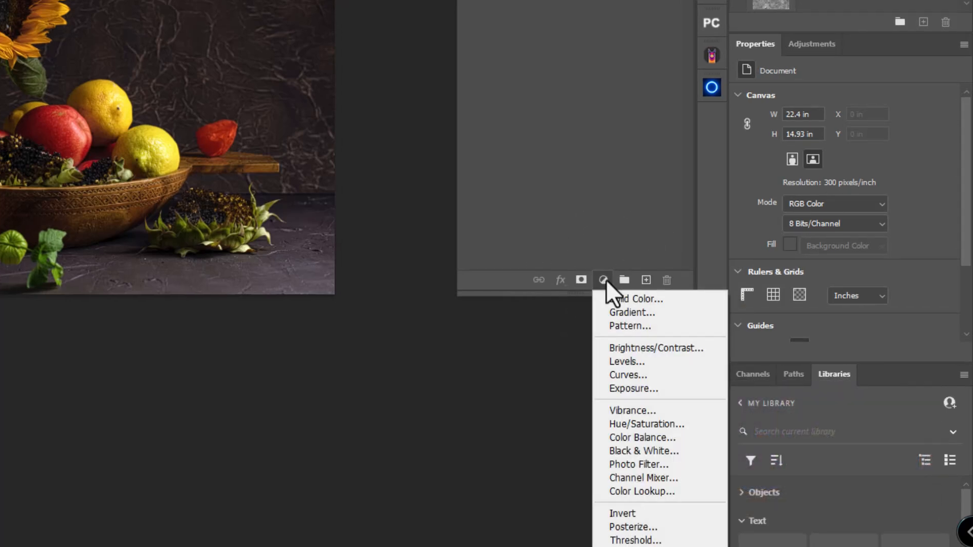
{"action": "left_click", "coordinate": [636, 375]}
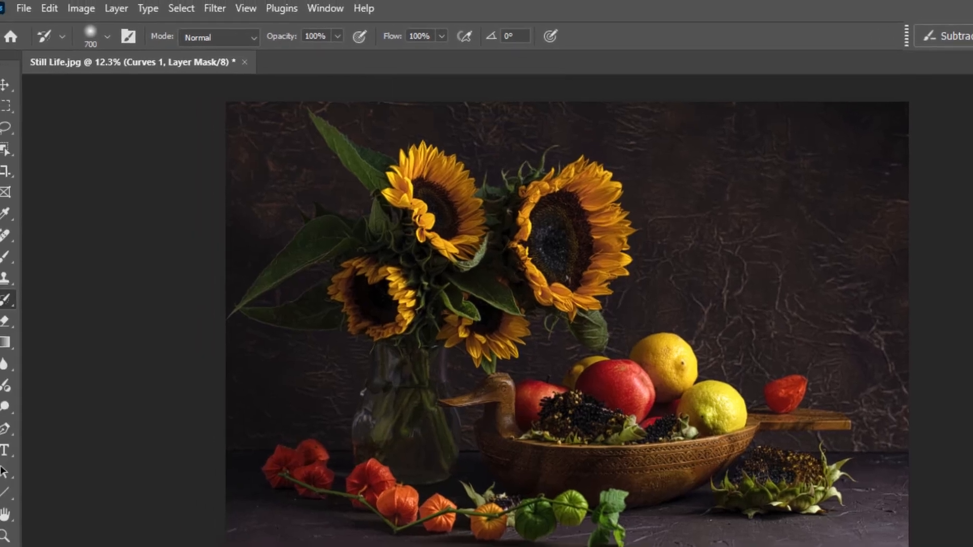
{"action": "left_click", "coordinate": [342, 10]}
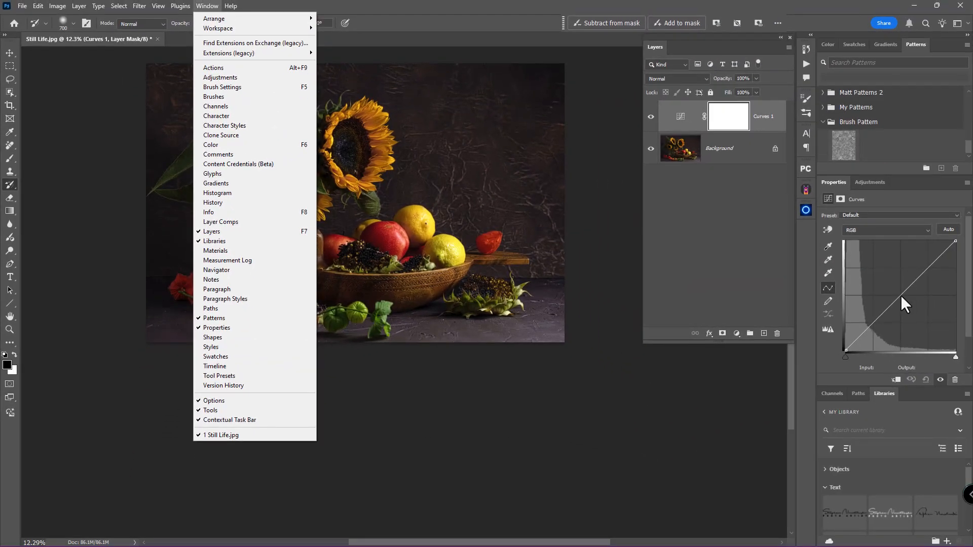
{"action": "left_click", "coordinate": [900, 295]}
{"action": "left_click_drag", "start_coordinate": [900, 294], "coordinate": [882, 281]}
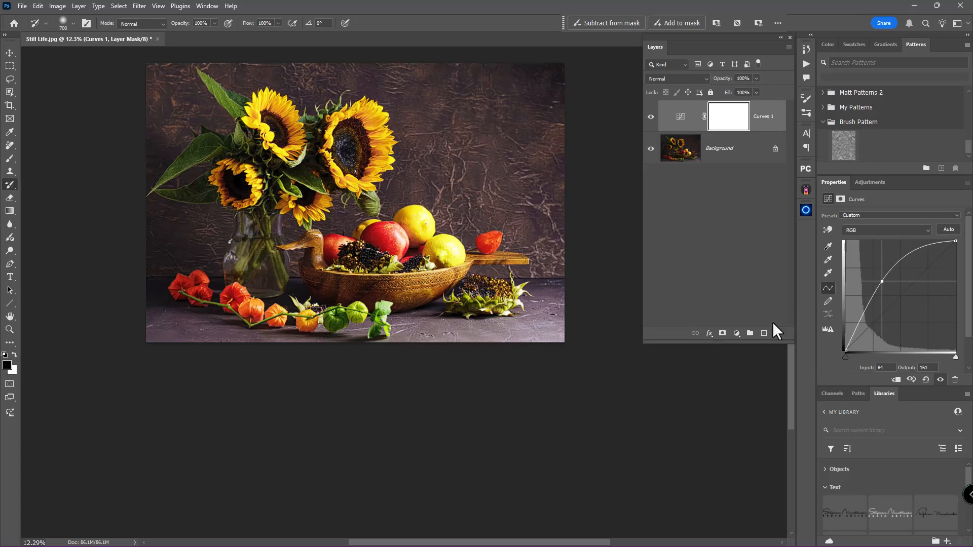
Add a Hue/Saturation adjustment layer with Saturation +97, and merge it with the Curves and Background layers.
{"action": "left_click", "coordinate": [736, 334]}
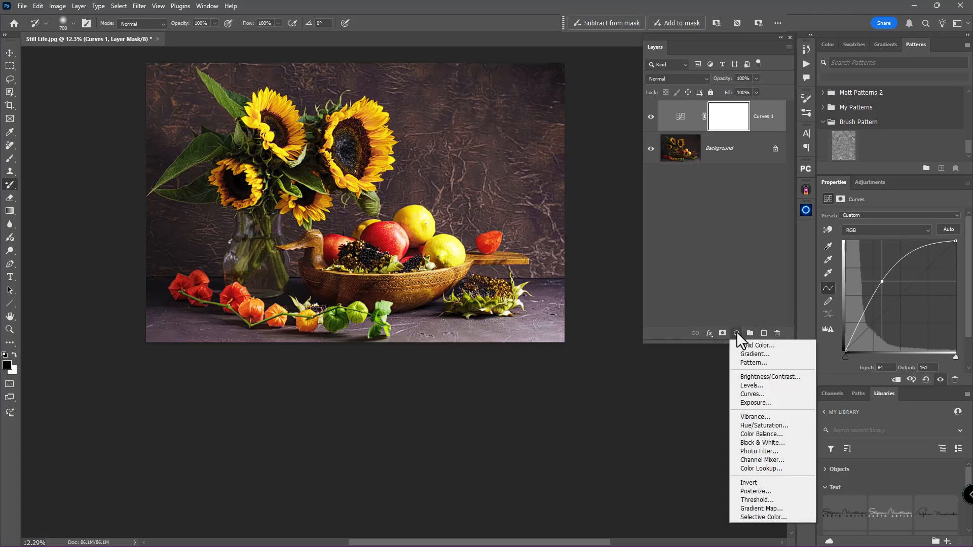
{"action": "left_click", "coordinate": [751, 426]}
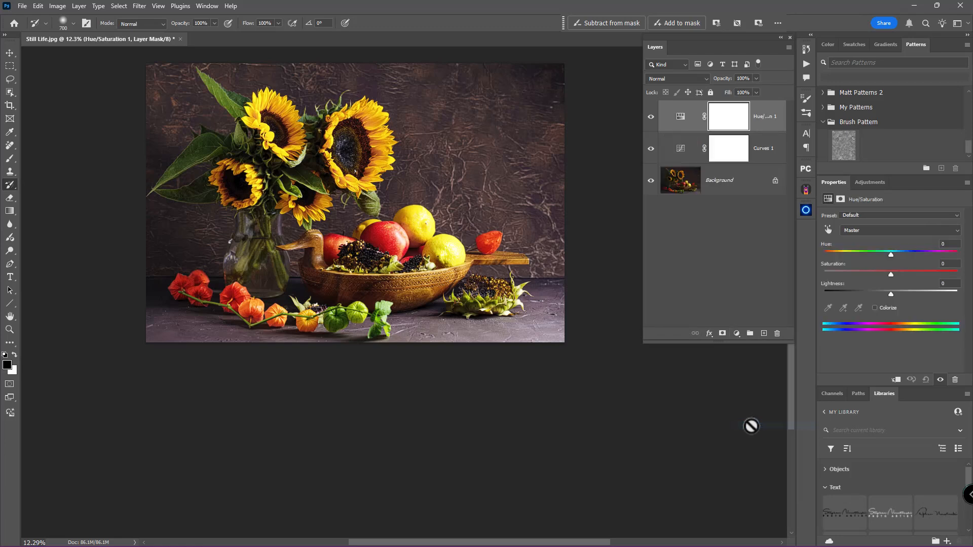
{"action": "left_click_drag", "start_coordinate": [893, 273], "coordinate": [955, 271]}
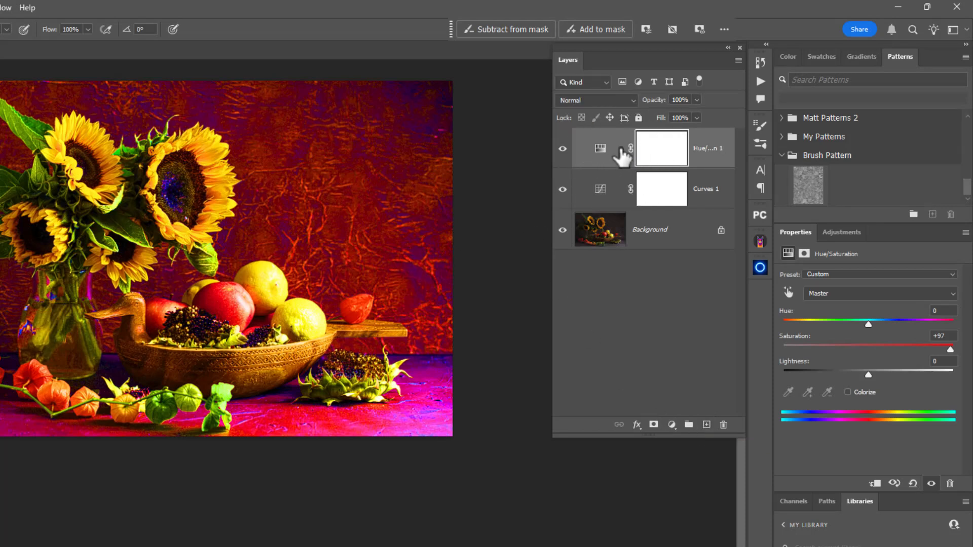
{"action": "left_click", "coordinate": [667, 233], "text": "shift"}
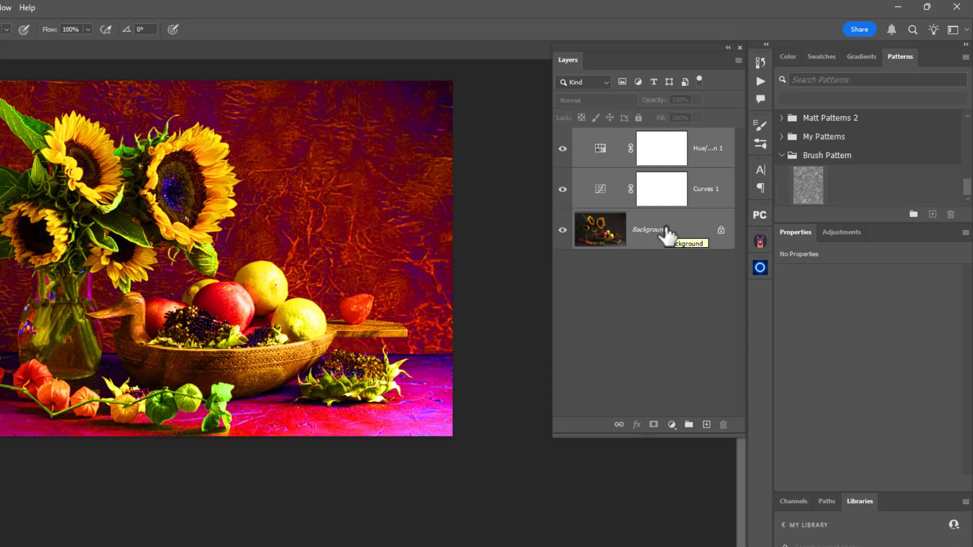
{"action": "key", "text": "ctrl+e"}
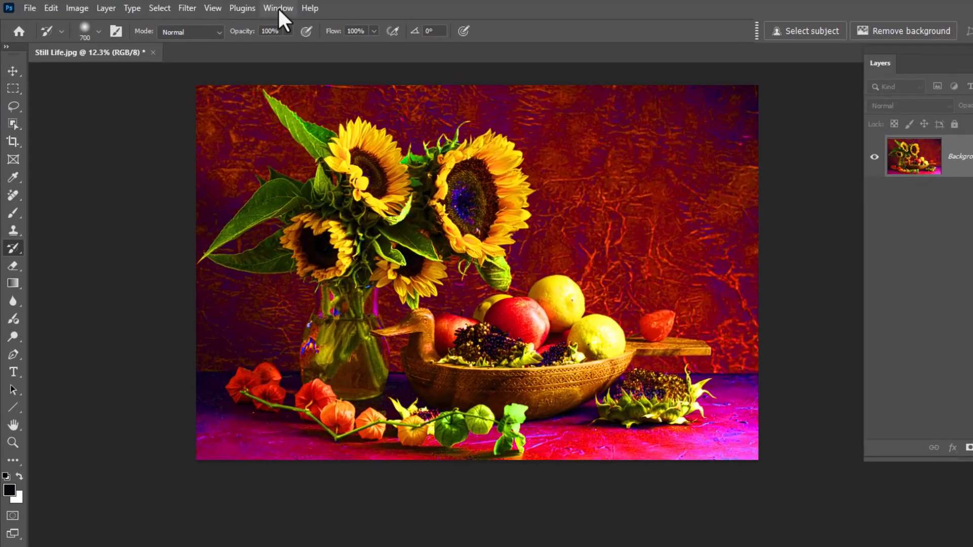
Create a history snapshot of the merged image, set it as the History Brush source, and collapse the history list.
{"action": "left_click", "coordinate": [278, 7]}
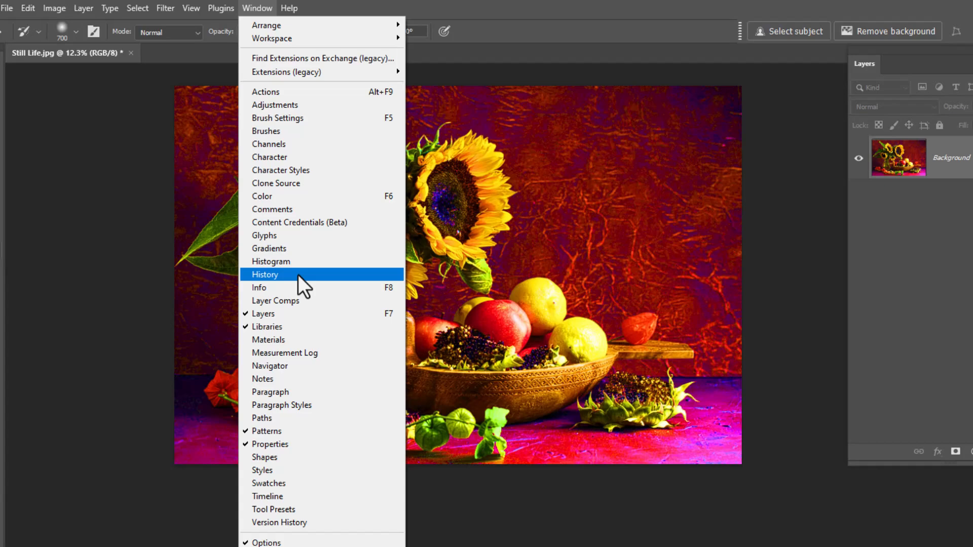
{"action": "left_click", "coordinate": [299, 273]}
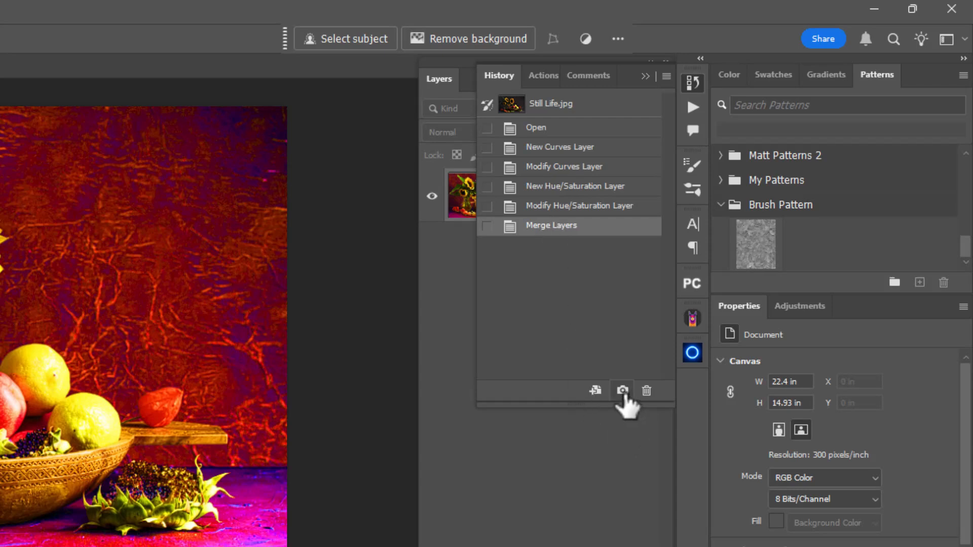
{"action": "key", "text": "ctrl"}
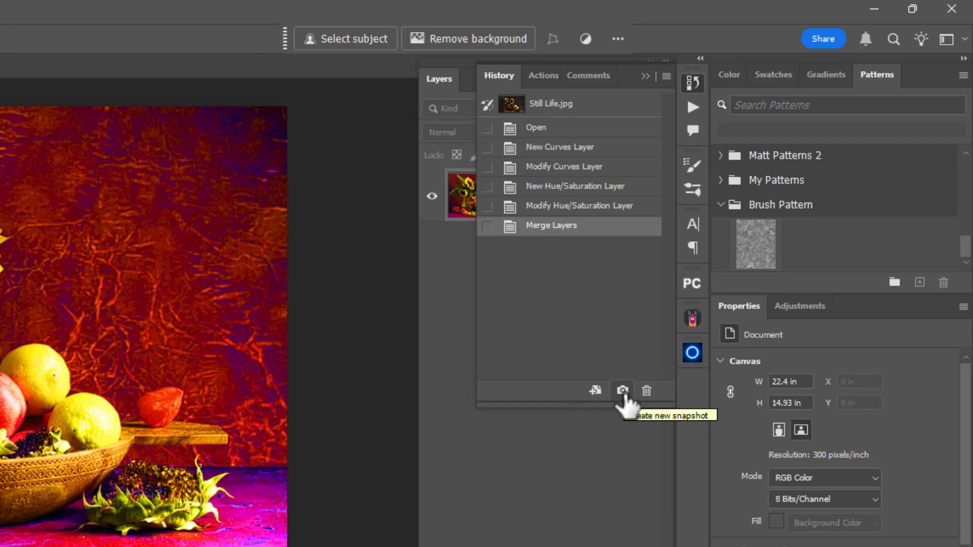
{"action": "left_click", "coordinate": [622, 391]}
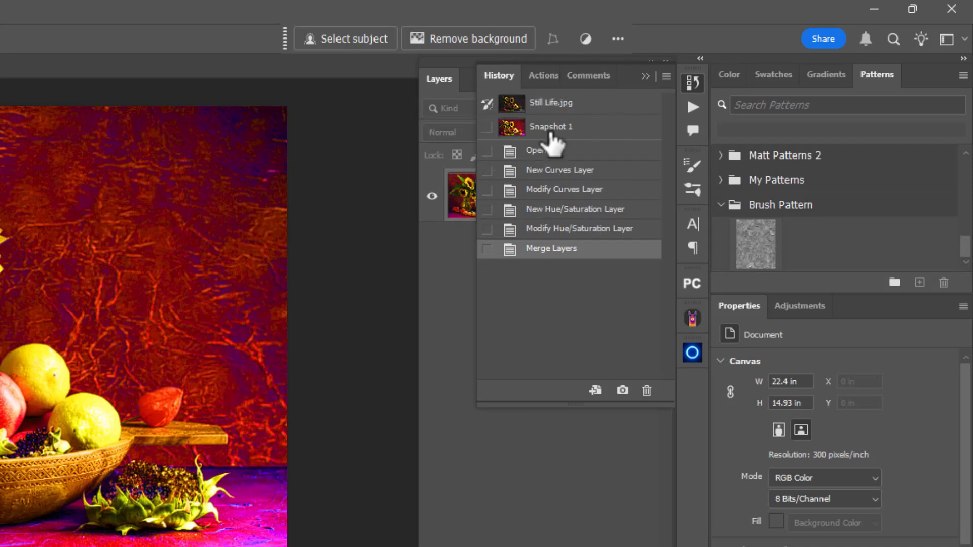
{"action": "left_click", "coordinate": [487, 127]}
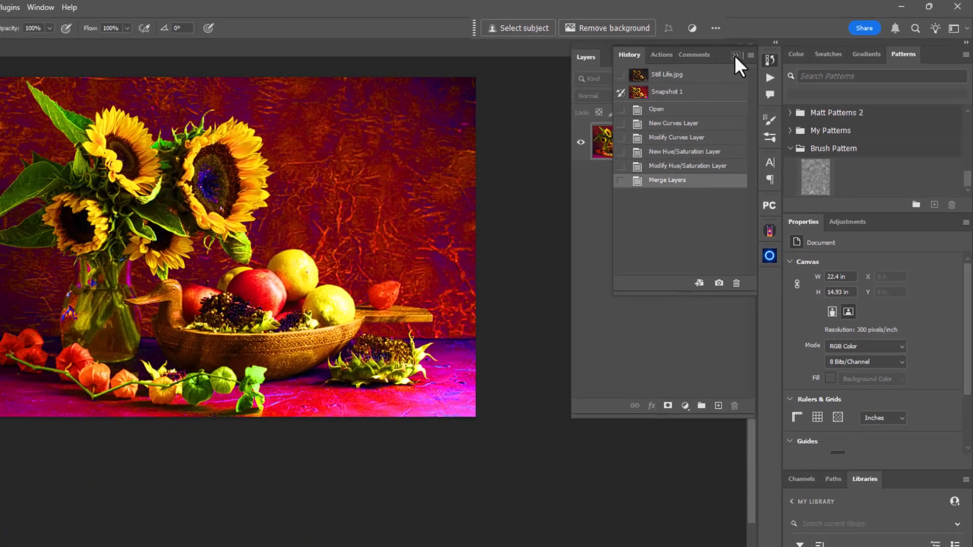
{"action": "left_click", "coordinate": [735, 55]}
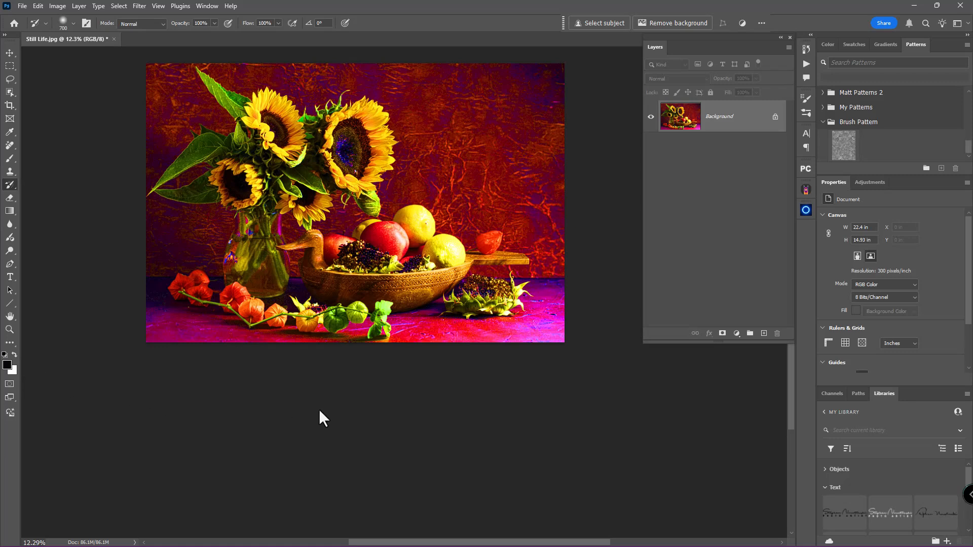
Fill the Background layer with the white background color, and paint the upper-left sunflowers back in with the History Brush.
{"action": "key", "text": "ctrl+BackSpace"}
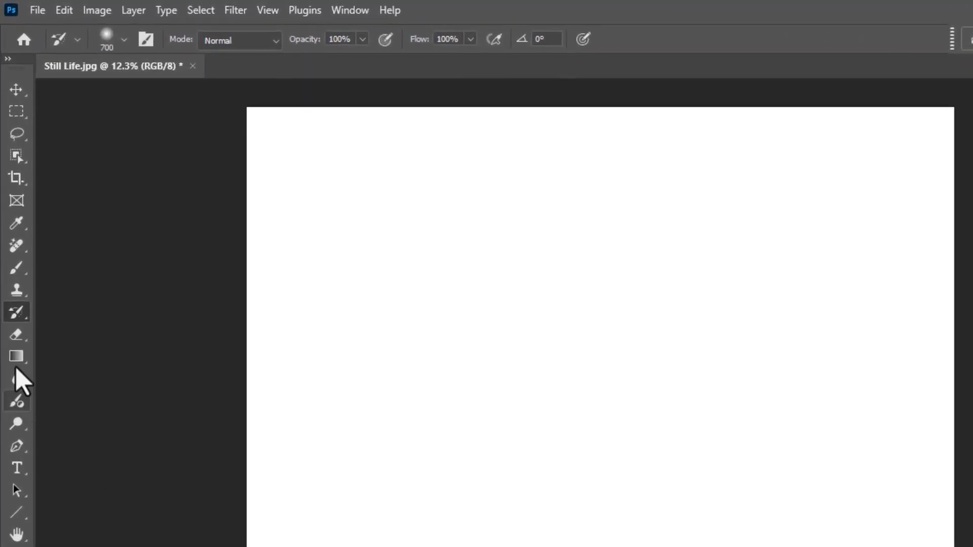
{"action": "right_click", "coordinate": [17, 314]}
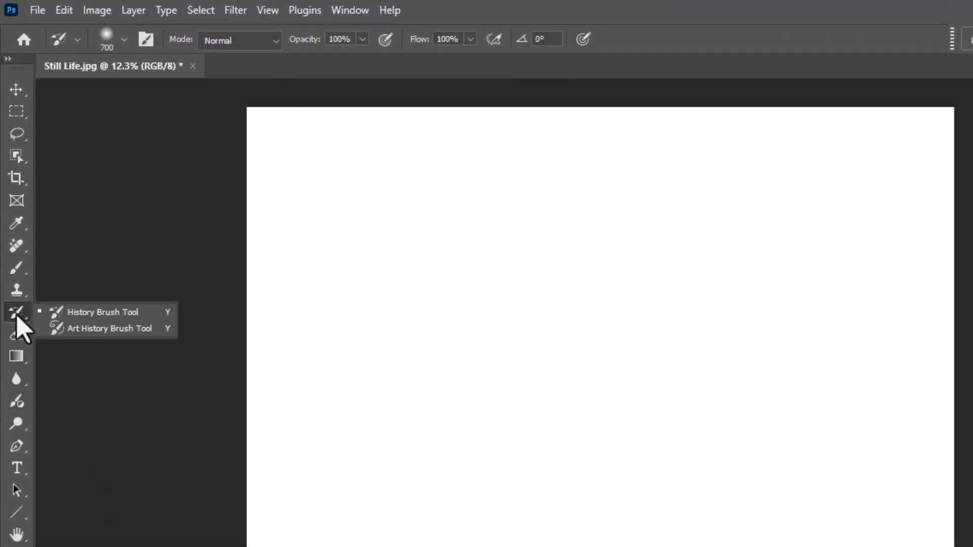
{"action": "left_click", "coordinate": [110, 313]}
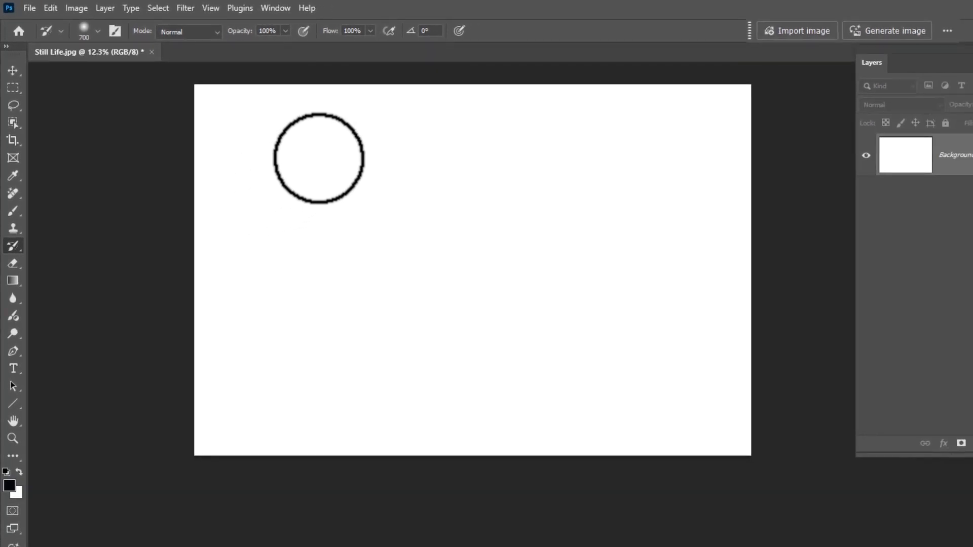
{"action": "mouse_move", "coordinate": [319, 158]}
{"action": "left_mouse_down"}
{"action": "mouse_move", "coordinate": [256, 182]}
{"action": "mouse_move", "coordinate": [254, 263]}
{"action": "mouse_move", "coordinate": [315, 260]}
{"action": "mouse_move", "coordinate": [325, 170]}
{"action": "mouse_move", "coordinate": [278, 196]}
{"action": "mouse_move", "coordinate": [304, 255]}
{"action": "mouse_move", "coordinate": [359, 186]}
{"action": "mouse_move", "coordinate": [301, 160]}
{"action": "mouse_move", "coordinate": [280, 265]}
{"action": "mouse_move", "coordinate": [367, 272]}
{"action": "mouse_move", "coordinate": [382, 193]}
{"action": "mouse_move", "coordinate": [304, 164]}
{"action": "mouse_move", "coordinate": [279, 271]}
{"action": "mouse_move", "coordinate": [399, 249]}
{"action": "mouse_move", "coordinate": [401, 161]}
{"action": "mouse_move", "coordinate": [316, 151]}
{"action": "mouse_move", "coordinate": [290, 261]}
{"action": "mouse_move", "coordinate": [411, 278]}
{"action": "mouse_move", "coordinate": [425, 202]}
{"action": "mouse_move", "coordinate": [365, 158]}
{"action": "mouse_move", "coordinate": [308, 217]}
{"action": "mouse_move", "coordinate": [378, 281]}
{"action": "mouse_move", "coordinate": [430, 191]}
{"action": "left_mouse_up"}
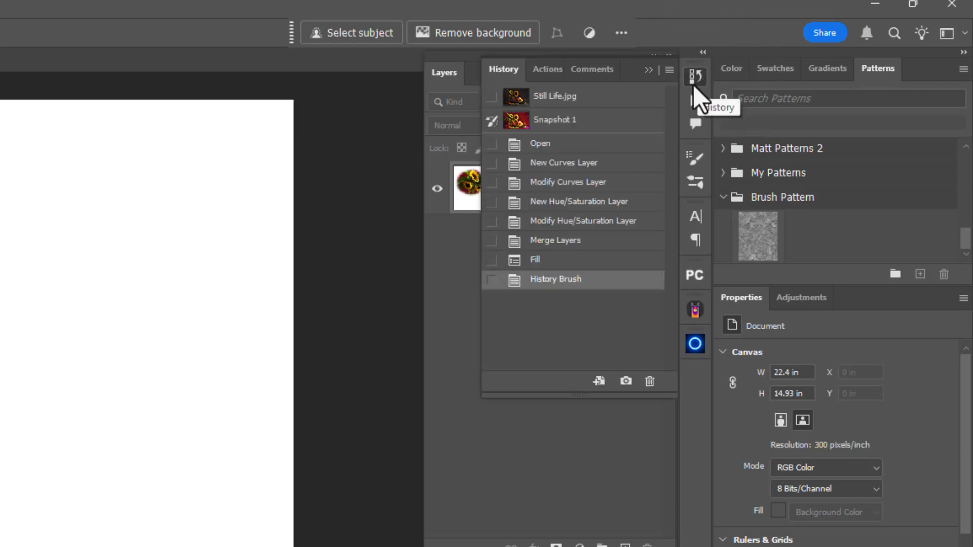
Paint in the right sunflower and fruit bowl from the original Still Life.jpg state, and repaint the lower area from Snapshot 1.
{"action": "left_click", "coordinate": [562, 130]}
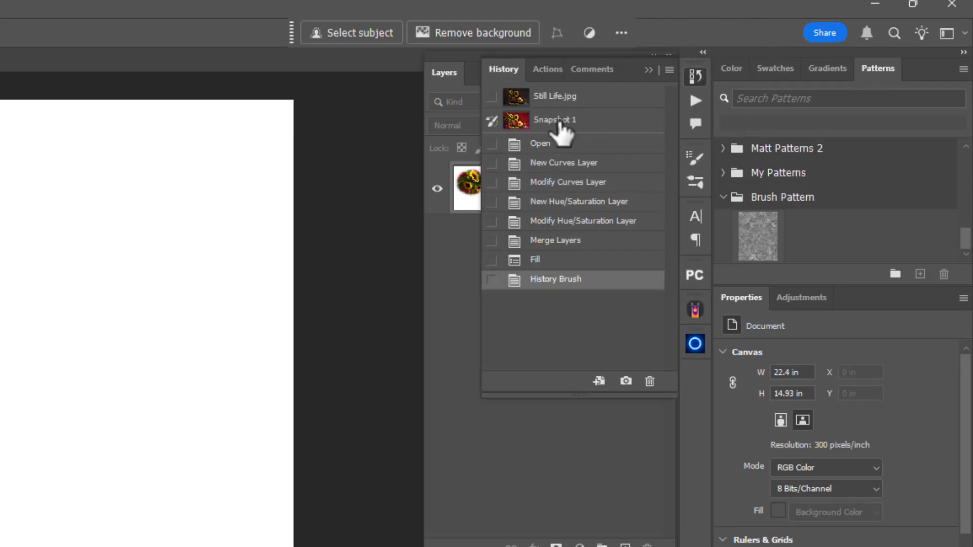
{"action": "left_click", "coordinate": [493, 96]}
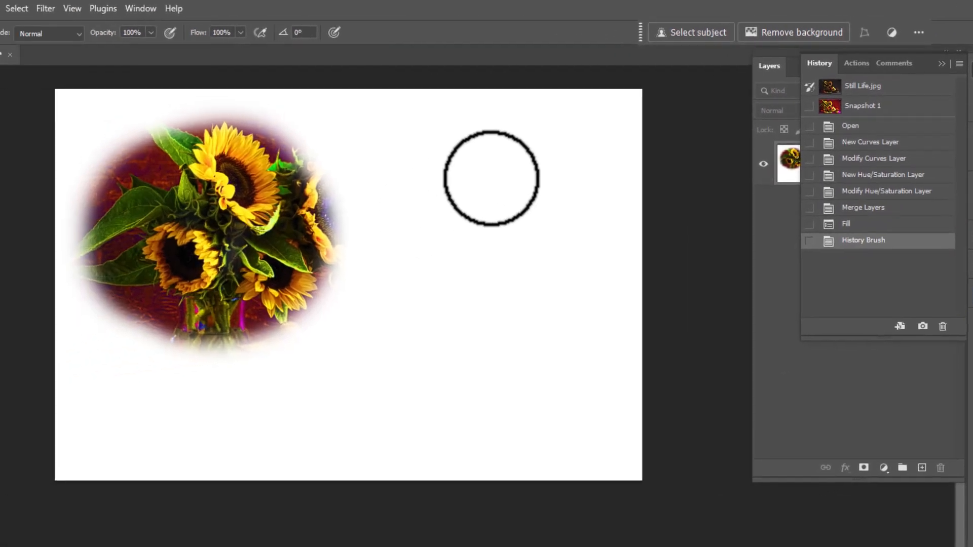
{"action": "mouse_move", "coordinate": [491, 177]}
{"action": "left_mouse_down"}
{"action": "mouse_move", "coordinate": [426, 187]}
{"action": "mouse_move", "coordinate": [399, 276]}
{"action": "mouse_move", "coordinate": [534, 214]}
{"action": "mouse_move", "coordinate": [412, 196]}
{"action": "mouse_move", "coordinate": [452, 263]}
{"action": "mouse_move", "coordinate": [448, 207]}
{"action": "mouse_move", "coordinate": [500, 263]}
{"action": "mouse_move", "coordinate": [402, 238]}
{"action": "mouse_move", "coordinate": [439, 333]}
{"action": "mouse_move", "coordinate": [412, 184]}
{"action": "mouse_move", "coordinate": [336, 227]}
{"action": "mouse_move", "coordinate": [414, 282]}
{"action": "mouse_move", "coordinate": [376, 185]}
{"action": "mouse_move", "coordinate": [304, 258]}
{"action": "mouse_move", "coordinate": [398, 289]}
{"action": "mouse_move", "coordinate": [374, 232]}
{"action": "mouse_move", "coordinate": [316, 300]}
{"action": "mouse_move", "coordinate": [382, 308]}
{"action": "mouse_move", "coordinate": [306, 276]}
{"action": "mouse_move", "coordinate": [360, 379]}
{"action": "mouse_move", "coordinate": [446, 307]}
{"action": "mouse_move", "coordinate": [401, 362]}
{"action": "mouse_move", "coordinate": [346, 387]}
{"action": "mouse_move", "coordinate": [439, 376]}
{"action": "mouse_move", "coordinate": [159, 363]}
{"action": "mouse_move", "coordinate": [358, 342]}
{"action": "mouse_move", "coordinate": [100, 353]}
{"action": "mouse_move", "coordinate": [234, 382]}
{"action": "mouse_move", "coordinate": [380, 394]}
{"action": "mouse_move", "coordinate": [137, 391]}
{"action": "mouse_move", "coordinate": [144, 410]}
{"action": "mouse_move", "coordinate": [456, 405]}
{"action": "left_mouse_up"}
{"action": "left_click", "coordinate": [810, 106]}
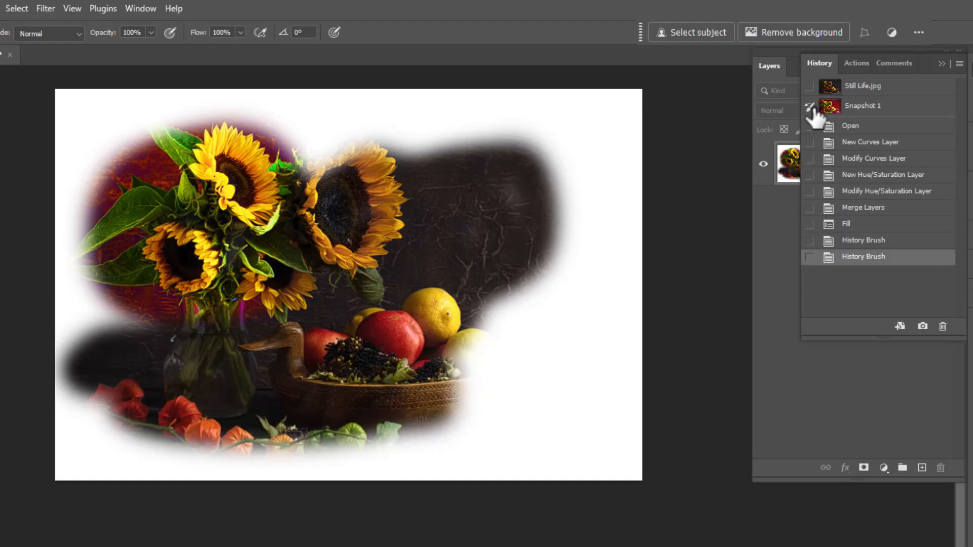
{"action": "mouse_move", "coordinate": [341, 436]}
{"action": "left_mouse_down"}
{"action": "mouse_move", "coordinate": [110, 422]}
{"action": "mouse_move", "coordinate": [384, 421]}
{"action": "mouse_move", "coordinate": [165, 425]}
{"action": "mouse_move", "coordinate": [229, 417]}
{"action": "mouse_move", "coordinate": [365, 372]}
{"action": "mouse_move", "coordinate": [210, 373]}
{"action": "mouse_move", "coordinate": [396, 297]}
{"action": "mouse_move", "coordinate": [411, 318]}
{"action": "mouse_move", "coordinate": [214, 371]}
{"action": "mouse_move", "coordinate": [423, 319]}
{"action": "left_mouse_up"}
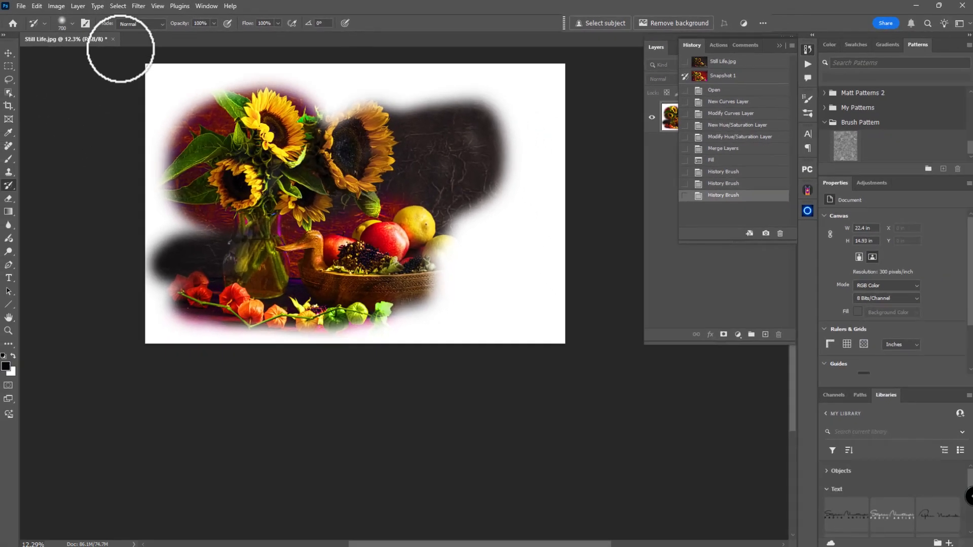
Close Still Life.jpg without saving the changes, and collapse the history list.
{"action": "left_click", "coordinate": [9, 54]}
{"action": "left_click", "coordinate": [482, 206]}
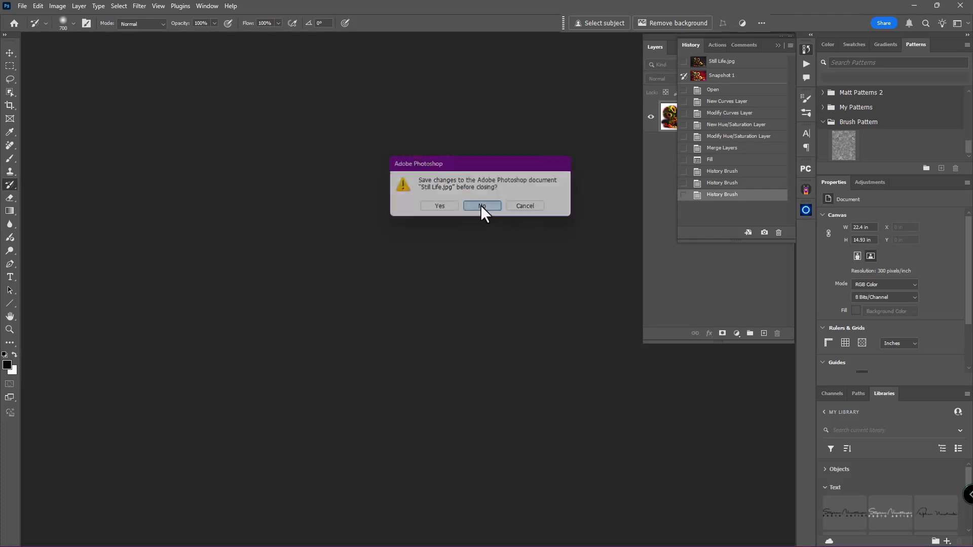
{"action": "left_click", "coordinate": [778, 47]}
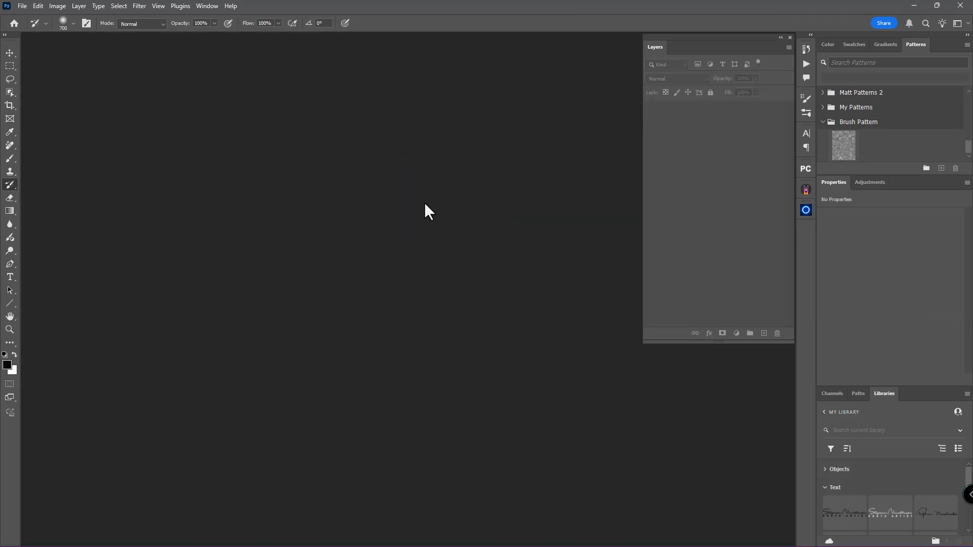
Open Still Life.jpg from the Sample Images folder.
{"action": "key", "text": "ctrl+o"}
{"action": "left_click", "coordinate": [278, 220]}
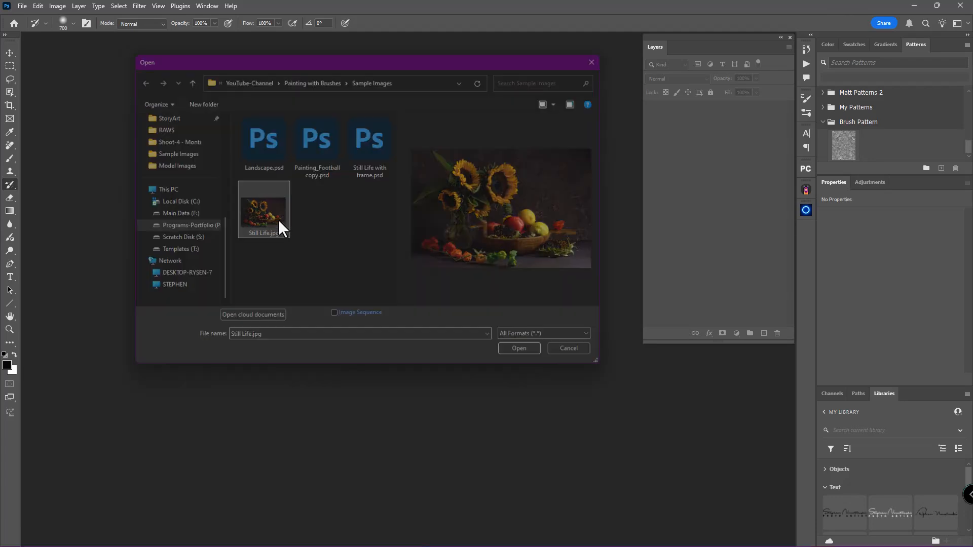
{"action": "double_click", "coordinate": [279, 220]}
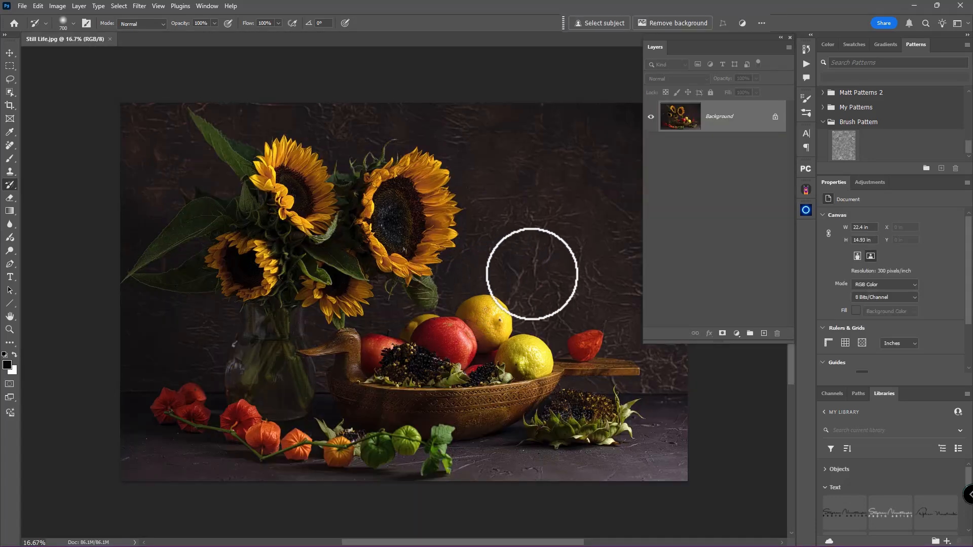
Duplicate the Background layer of the still life image.
{"action": "mouse_move", "coordinate": [532, 274]}
{"action": "left_mouse_down"}
{"action": "mouse_move", "coordinate": [472, 238]}
{"action": "mouse_move", "coordinate": [460, 218]}
{"action": "left_mouse_up"}
{"action": "scroll", "coordinate": [473, 238], "scroll_direction": "down", "scroll_amount": 1}
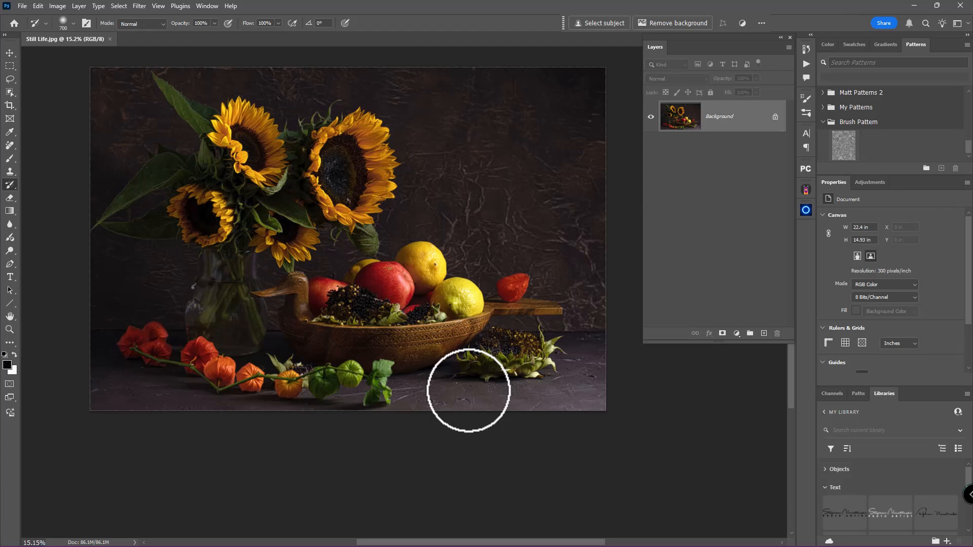
{"action": "key", "text": "ctrl+j"}
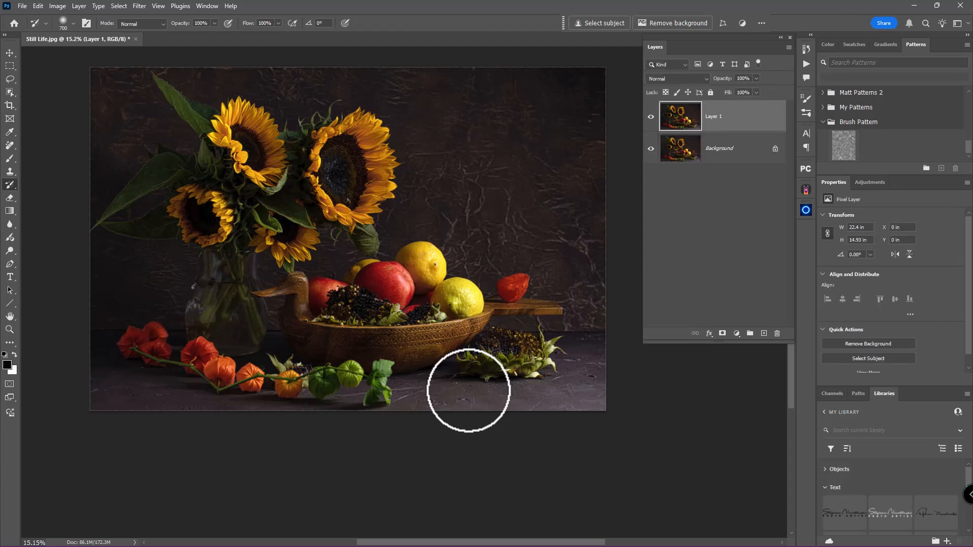
Add a Hue/Saturation adjustment layer above Layer 1 and set its saturation to +74.
{"action": "left_click", "coordinate": [737, 334]}
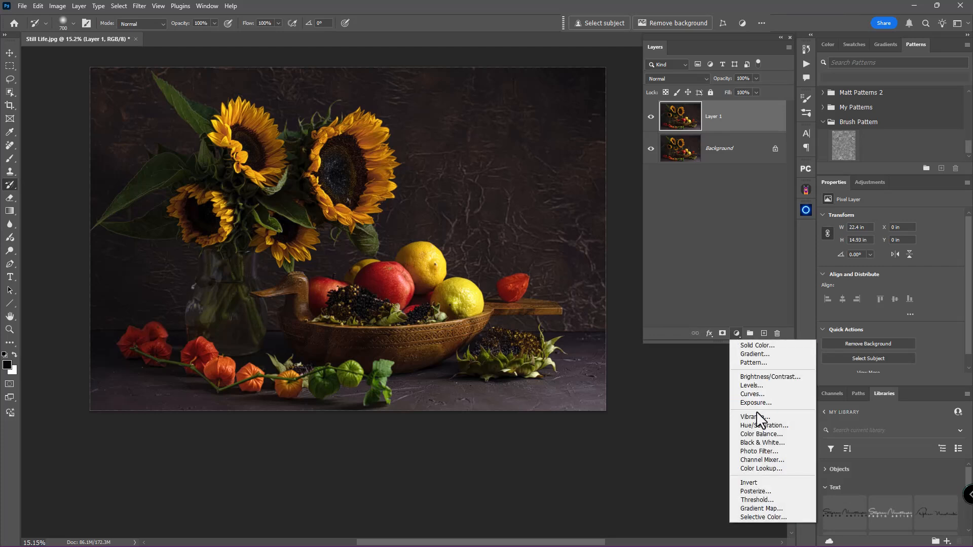
{"action": "left_click", "coordinate": [758, 425]}
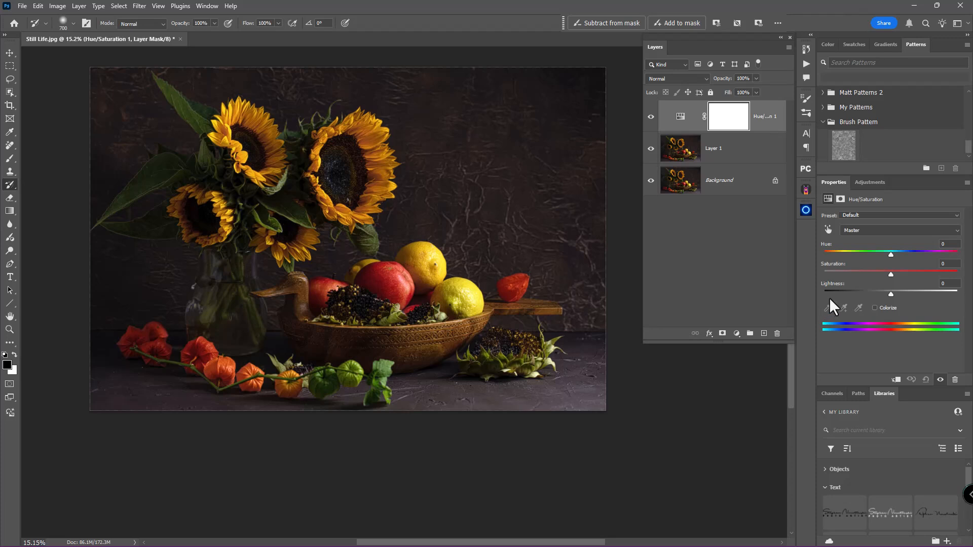
{"action": "left_click_drag", "start_coordinate": [890, 272], "coordinate": [928, 274]}
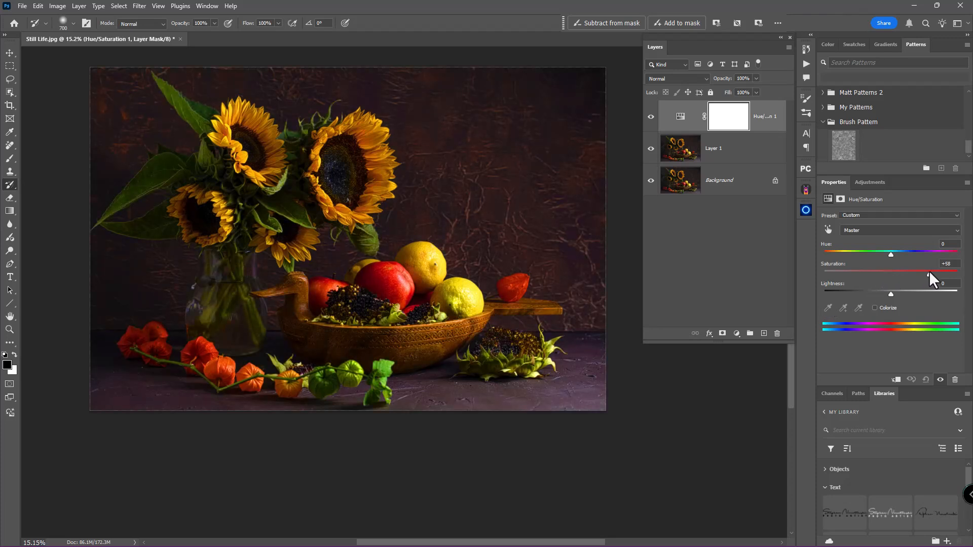
{"action": "left_click_drag", "start_coordinate": [933, 277], "coordinate": [940, 278]}
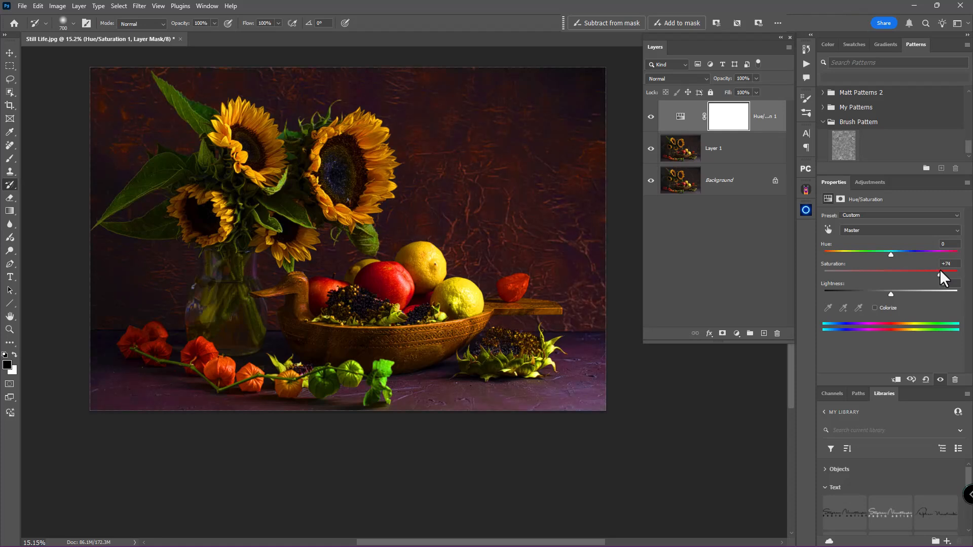
Brighten the image with a Curves adjustment layer, and merge it with the Hue/Saturation layer and Layer 1.
{"action": "left_click", "coordinate": [737, 333]}
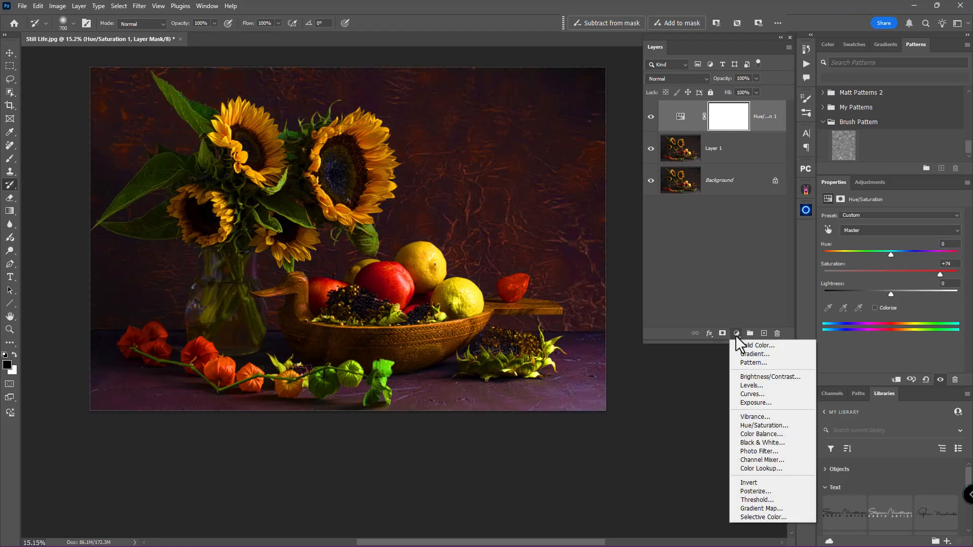
{"action": "left_click", "coordinate": [756, 393]}
{"action": "left_click_drag", "start_coordinate": [890, 305], "coordinate": [887, 283]}
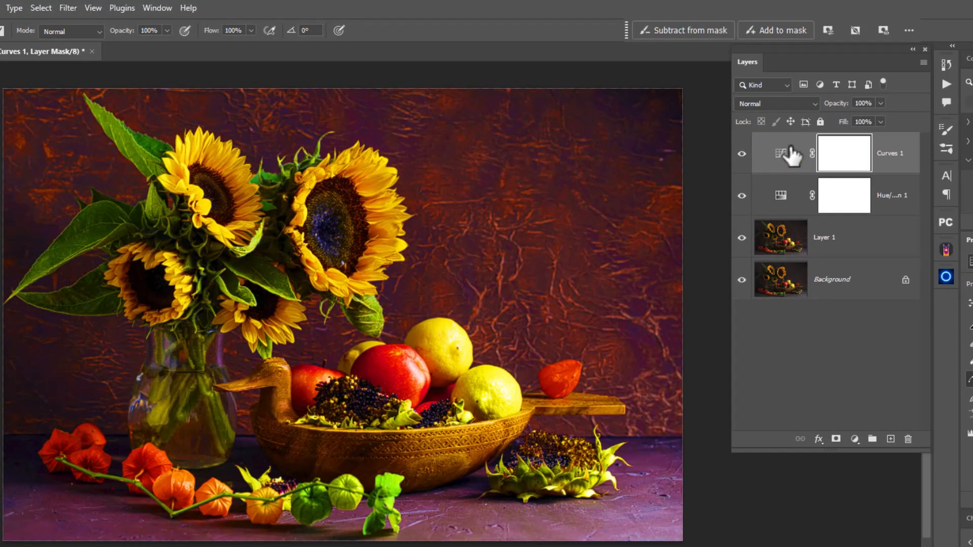
{"action": "left_click", "coordinate": [842, 247], "text": "shift"}
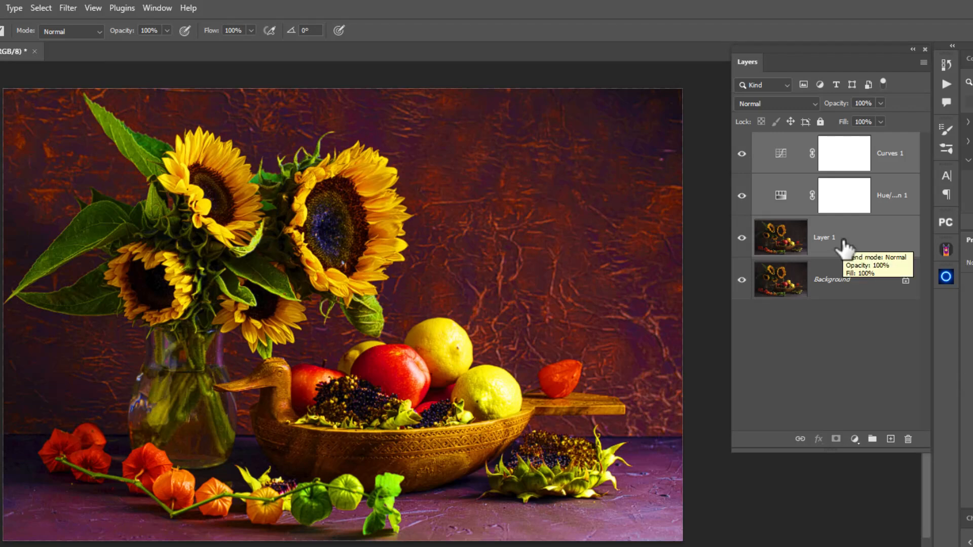
{"action": "key", "text": "ctrl+e"}
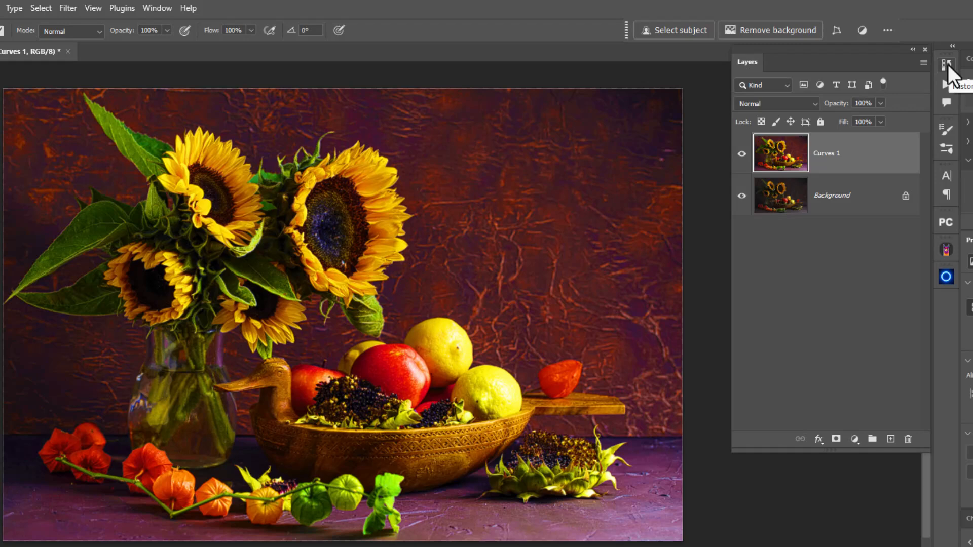
Create a history snapshot of the merged image and set it as the source for history painting.
{"action": "left_click", "coordinate": [156, 7]}
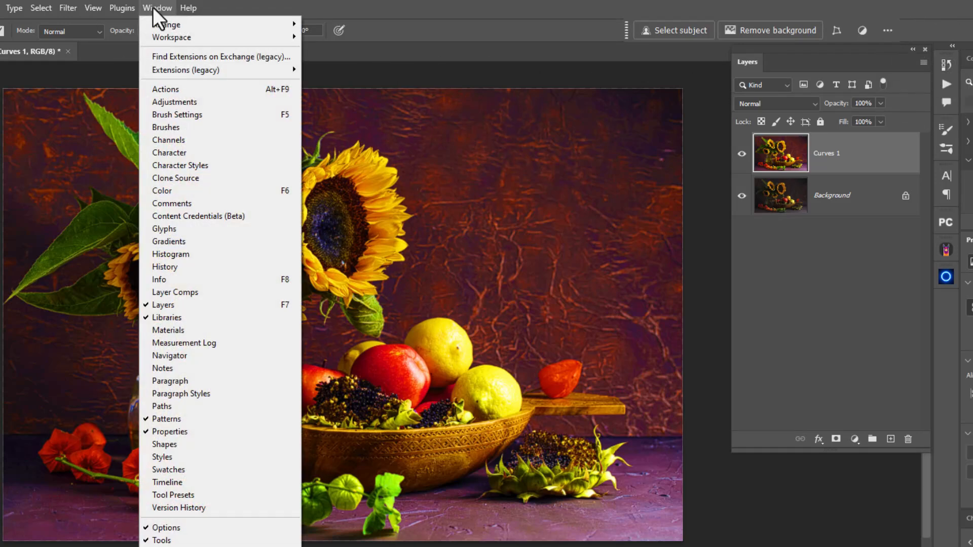
{"action": "left_click", "coordinate": [202, 266]}
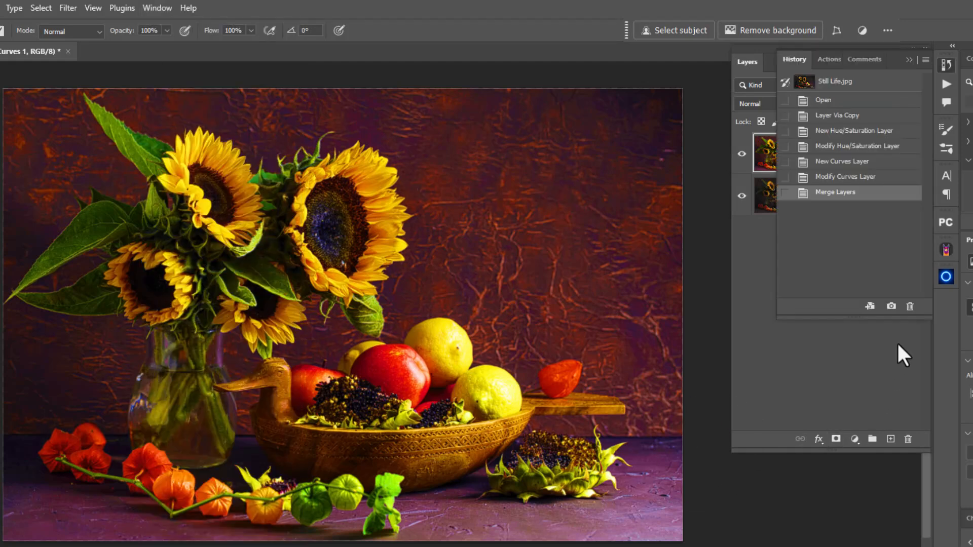
{"action": "left_click", "coordinate": [890, 307]}
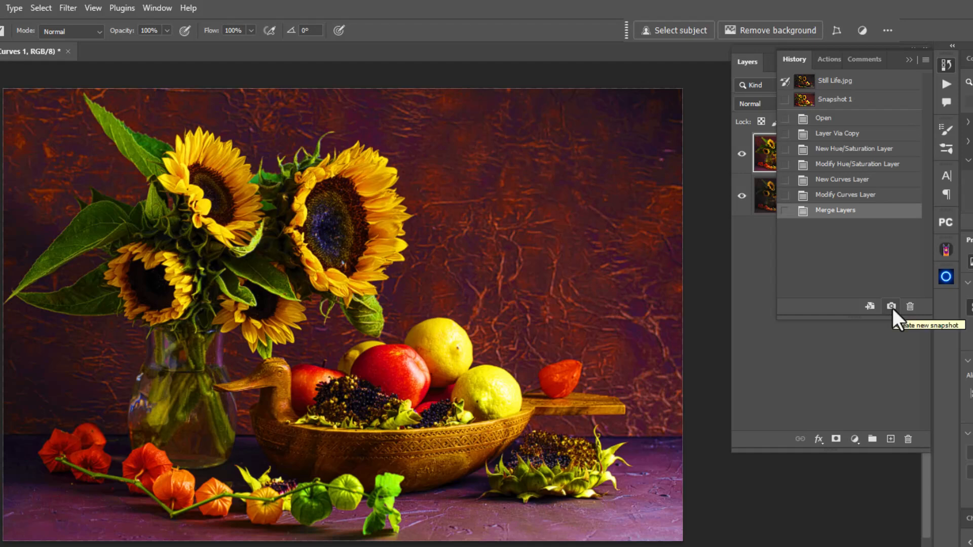
{"action": "left_click", "coordinate": [786, 101]}
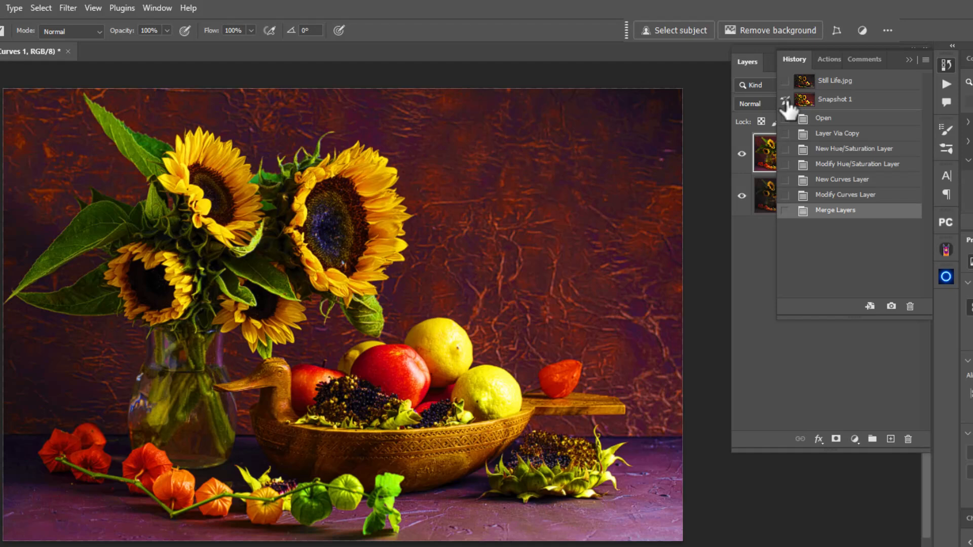
{"action": "left_click", "coordinate": [909, 60]}
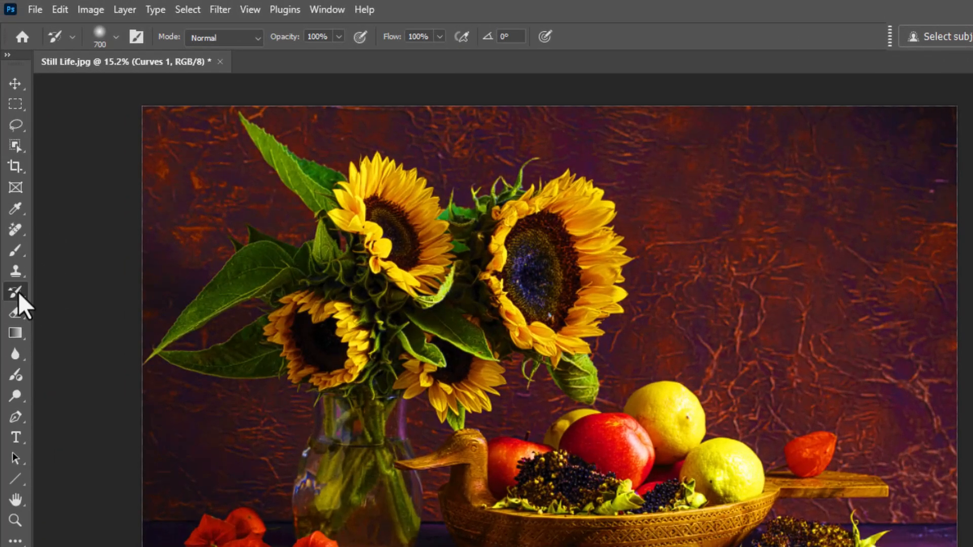
Switch to the Art History Brush with the 1 Under Painting preset from the History Paint Brushes group.
{"action": "right_click", "coordinate": [1, 287]}
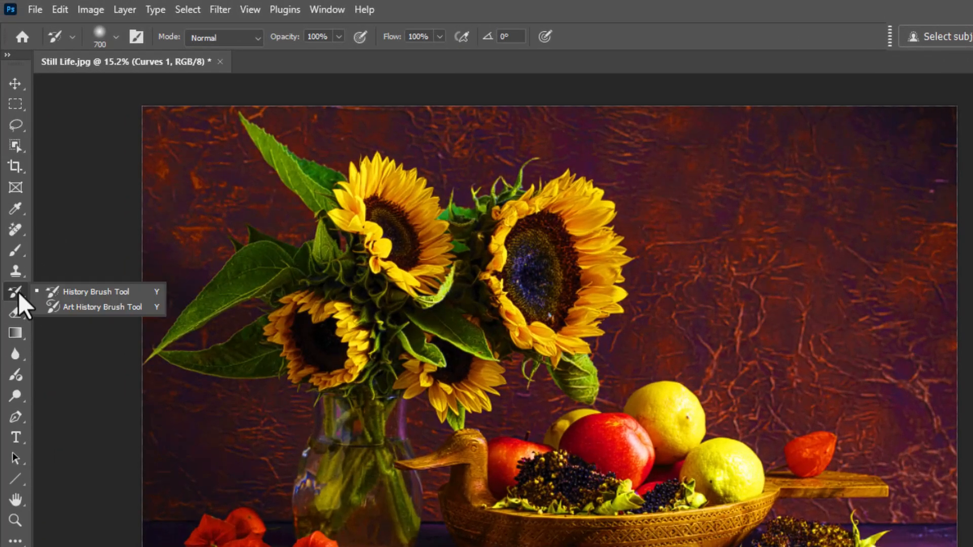
{"action": "left_click", "coordinate": [104, 306]}
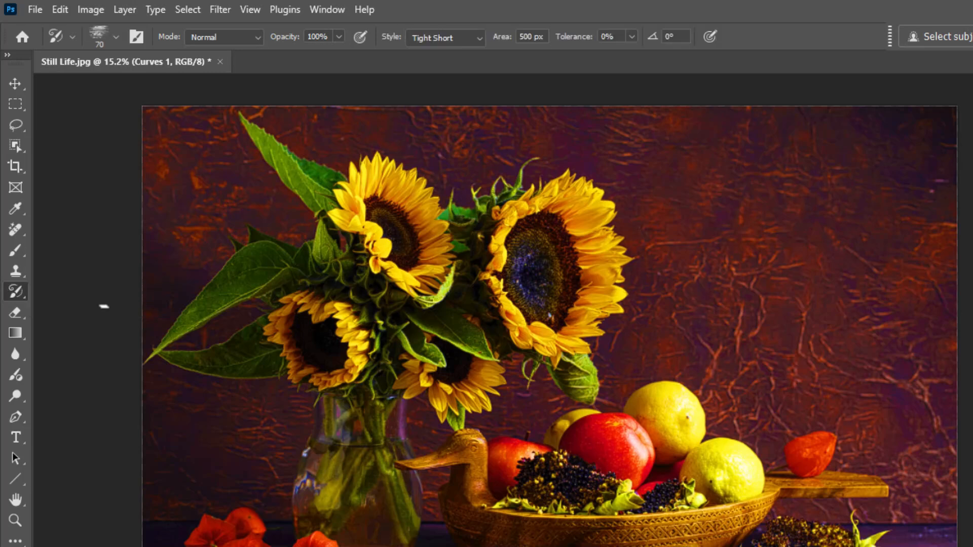
{"action": "left_click", "coordinate": [116, 37]}
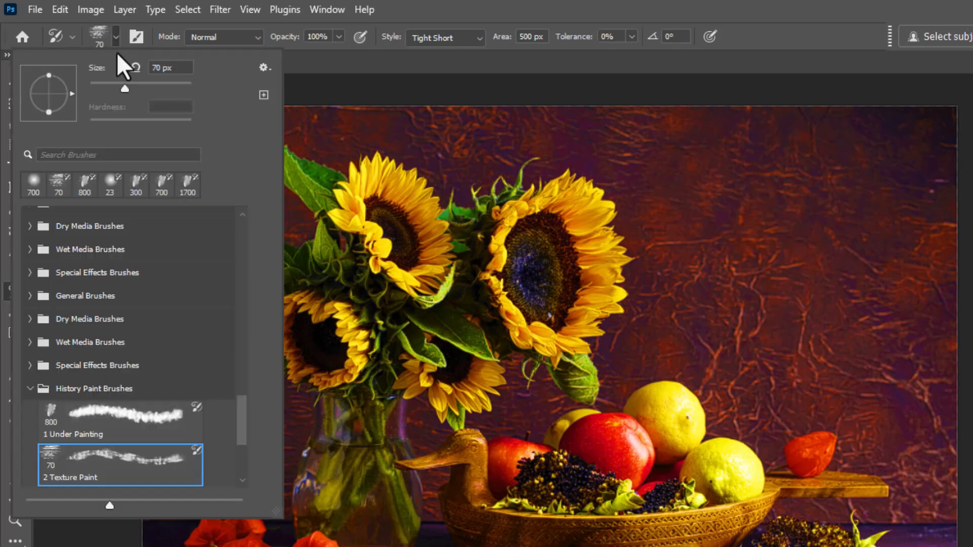
{"action": "scroll", "coordinate": [242, 420], "scroll_direction": "down", "scroll_amount": 1}
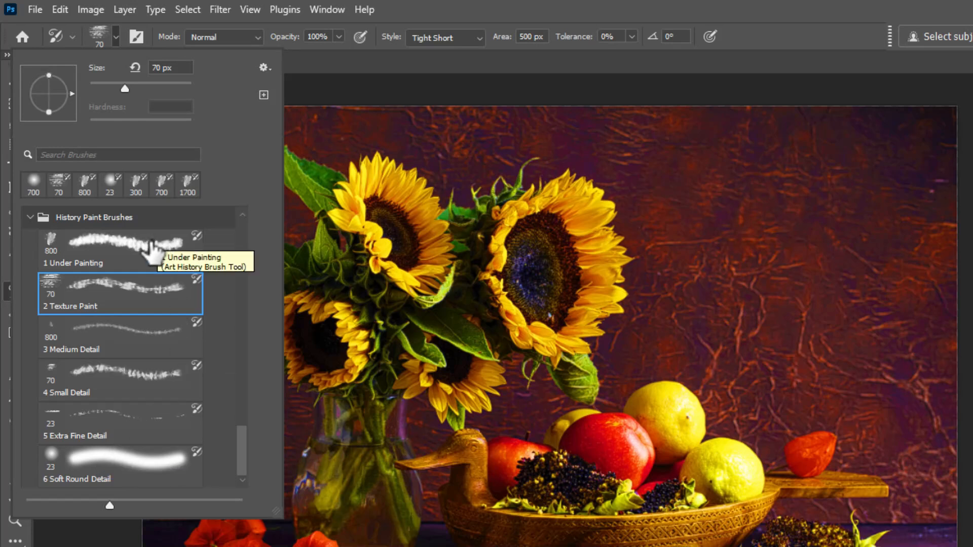
{"action": "left_click", "coordinate": [147, 245]}
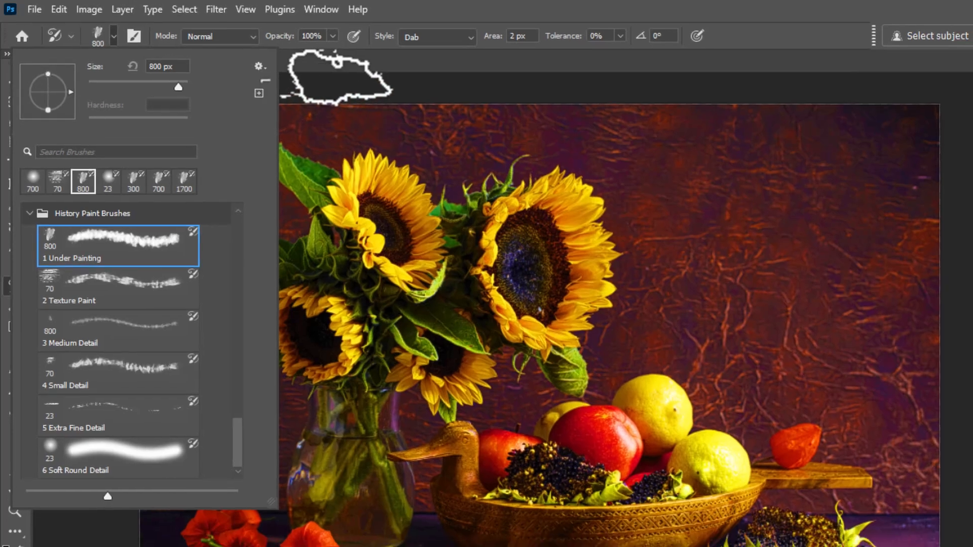
{"action": "left_click", "coordinate": [342, 74]}
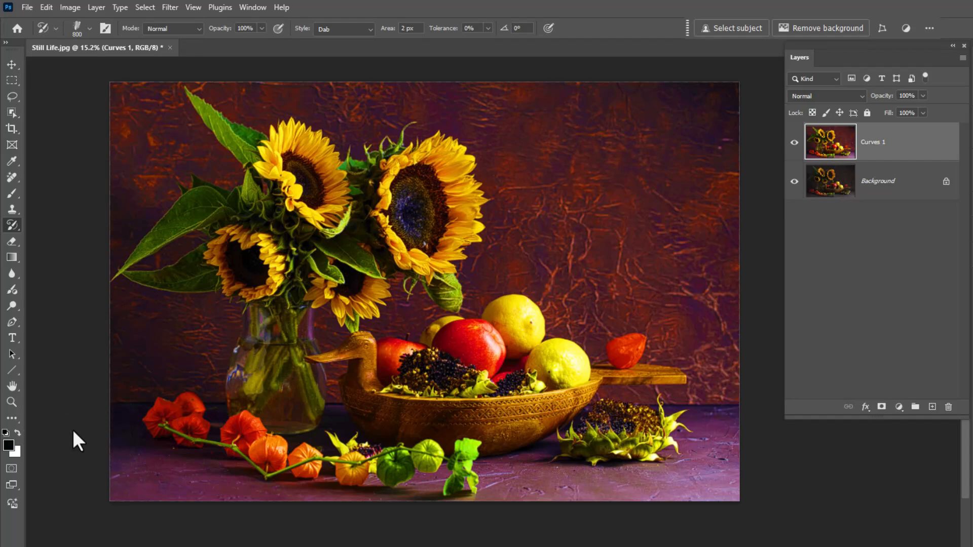
Fill the Curves 1 layer with white and cover the whole canvas with loose underpainting strokes at 1500 px.
{"action": "key", "text": "ctrl+BackSpace"}
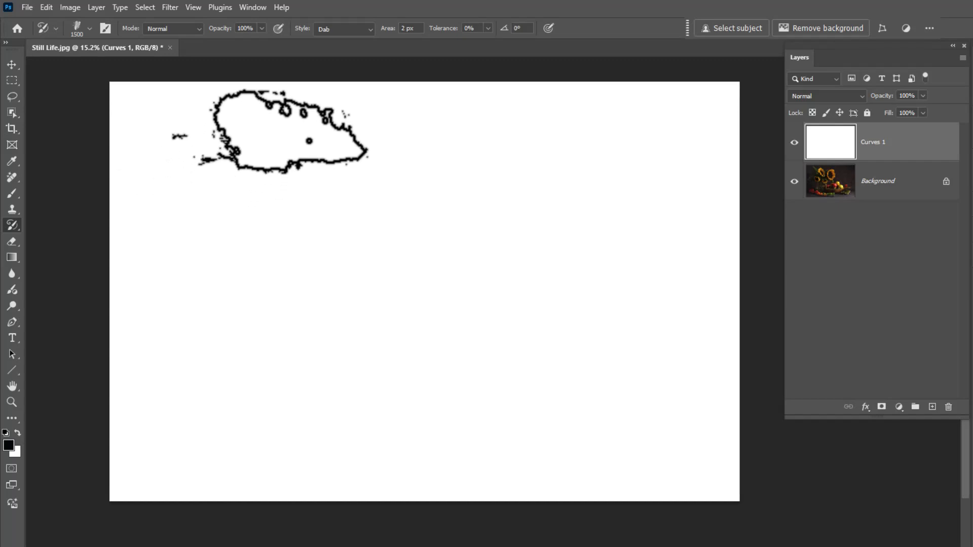
{"action": "mouse_move", "coordinate": [267, 130]}
{"action": "left_mouse_down"}
{"action": "mouse_move", "coordinate": [129, 130]}
{"action": "mouse_move", "coordinate": [235, 107]}
{"action": "mouse_move", "coordinate": [492, 101]}
{"action": "mouse_move", "coordinate": [299, 135]}
{"action": "mouse_move", "coordinate": [129, 209]}
{"action": "mouse_move", "coordinate": [468, 207]}
{"action": "mouse_move", "coordinate": [187, 255]}
{"action": "mouse_move", "coordinate": [137, 282]}
{"action": "mouse_move", "coordinate": [483, 313]}
{"action": "mouse_move", "coordinate": [191, 342]}
{"action": "mouse_move", "coordinate": [387, 303]}
{"action": "mouse_move", "coordinate": [369, 293]}
{"action": "mouse_move", "coordinate": [390, 168]}
{"action": "mouse_move", "coordinate": [233, 272]}
{"action": "mouse_move", "coordinate": [429, 231]}
{"action": "mouse_move", "coordinate": [150, 359]}
{"action": "mouse_move", "coordinate": [317, 423]}
{"action": "mouse_move", "coordinate": [96, 392]}
{"action": "mouse_move", "coordinate": [385, 390]}
{"action": "mouse_move", "coordinate": [293, 452]}
{"action": "mouse_move", "coordinate": [403, 413]}
{"action": "mouse_move", "coordinate": [466, 445]}
{"action": "mouse_move", "coordinate": [194, 394]}
{"action": "mouse_move", "coordinate": [329, 457]}
{"action": "mouse_move", "coordinate": [119, 506]}
{"action": "mouse_move", "coordinate": [462, 471]}
{"action": "left_mouse_up"}
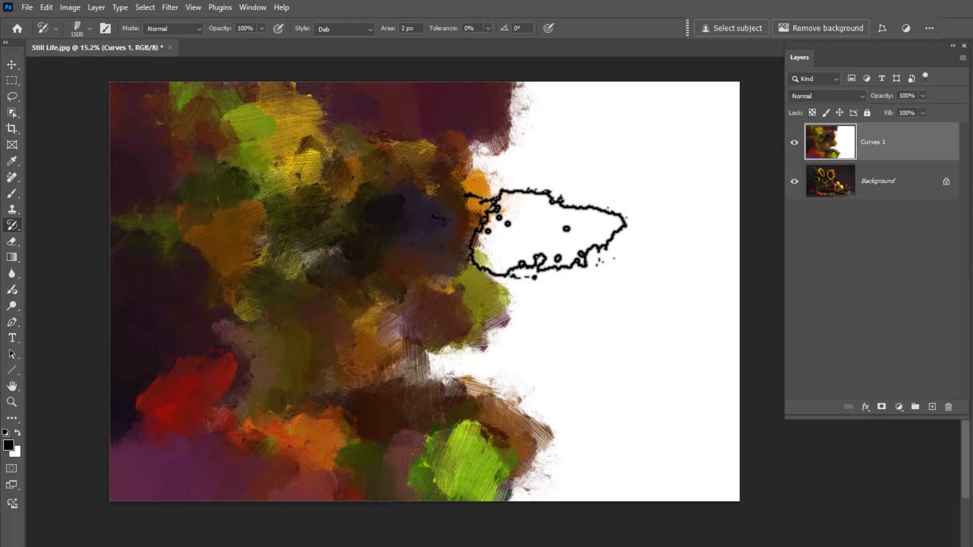
{"action": "mouse_move", "coordinate": [547, 238]}
{"action": "left_mouse_down"}
{"action": "mouse_move", "coordinate": [586, 218]}
{"action": "mouse_move", "coordinate": [659, 365]}
{"action": "mouse_move", "coordinate": [618, 451]}
{"action": "mouse_move", "coordinate": [537, 415]}
{"action": "mouse_move", "coordinate": [517, 263]}
{"action": "left_mouse_up"}
{"action": "mouse_move", "coordinate": [588, 217]}
{"action": "left_mouse_down"}
{"action": "mouse_move", "coordinate": [431, 283]}
{"action": "mouse_move", "coordinate": [481, 355]}
{"action": "mouse_move", "coordinate": [633, 375]}
{"action": "mouse_move", "coordinate": [709, 415]}
{"action": "left_mouse_up"}
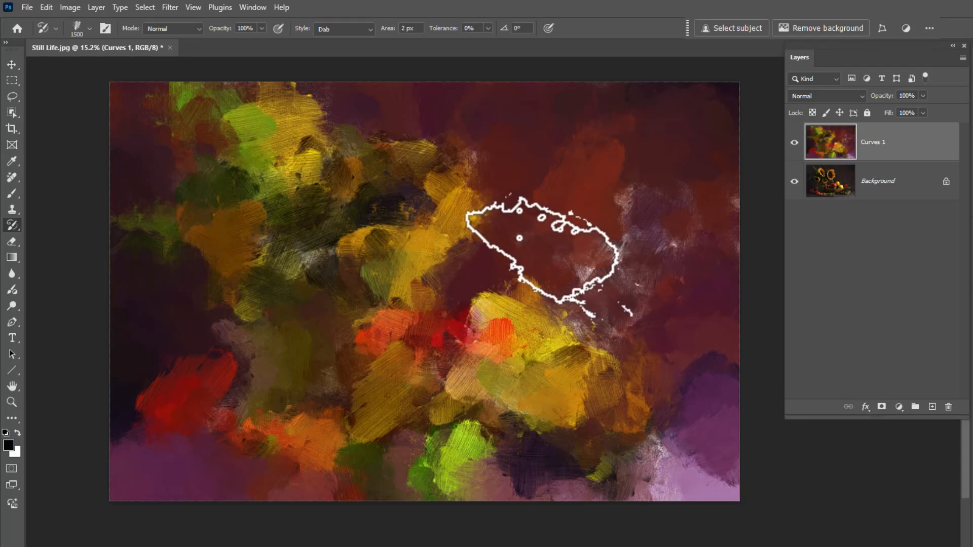
Reduce the brush to 500 px and paint finer strokes over the sunflowers, vase, fruit bowl and background.
{"action": "key", "text": "bracketleft"}
{"action": "key", "text": "bracketleft"}
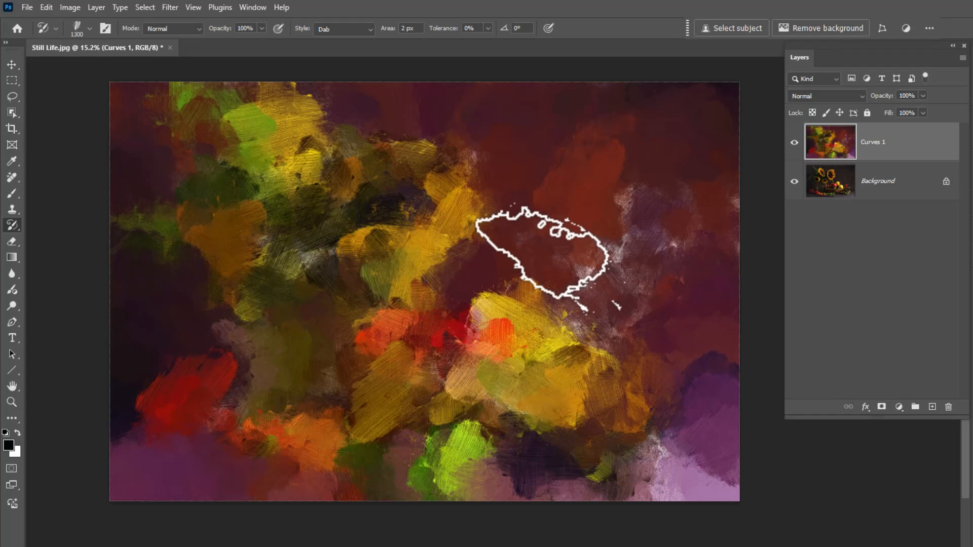
{"action": "key", "text": "bracketleft"}
{"action": "key", "text": "bracketleft"}
{"action": "key", "text": "bracketleft"}
{"action": "key", "text": "bracketleft"}
{"action": "key", "text": "bracketleft"}
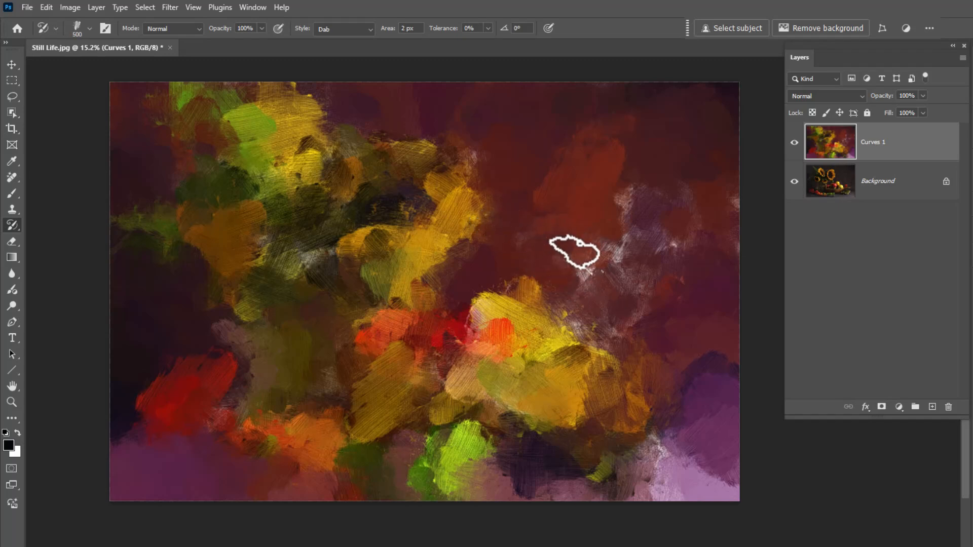
{"action": "mouse_move", "coordinate": [638, 214]}
{"action": "left_mouse_down"}
{"action": "mouse_move", "coordinate": [537, 292]}
{"action": "mouse_move", "coordinate": [436, 228]}
{"action": "mouse_move", "coordinate": [320, 202]}
{"action": "mouse_move", "coordinate": [233, 131]}
{"action": "mouse_move", "coordinate": [279, 254]}
{"action": "mouse_move", "coordinate": [269, 375]}
{"action": "mouse_move", "coordinate": [355, 431]}
{"action": "mouse_move", "coordinate": [456, 334]}
{"action": "mouse_move", "coordinate": [588, 375]}
{"action": "mouse_move", "coordinate": [471, 456]}
{"action": "mouse_move", "coordinate": [515, 327]}
{"action": "mouse_move", "coordinate": [456, 212]}
{"action": "mouse_move", "coordinate": [325, 192]}
{"action": "mouse_move", "coordinate": [212, 238]}
{"action": "mouse_move", "coordinate": [345, 319]}
{"action": "mouse_move", "coordinate": [537, 365]}
{"action": "mouse_move", "coordinate": [597, 344]}
{"action": "mouse_move", "coordinate": [618, 385]}
{"action": "mouse_move", "coordinate": [639, 355]}
{"action": "left_mouse_up"}
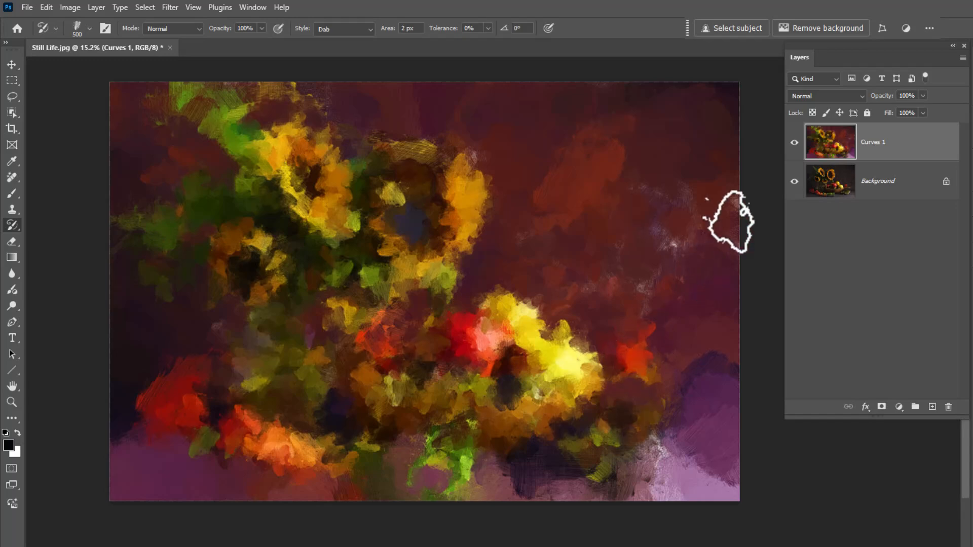
{"action": "left_click", "coordinate": [593, 374]}
{"action": "mouse_move", "coordinate": [458, 344]}
{"action": "left_mouse_down"}
{"action": "mouse_move", "coordinate": [418, 357]}
{"action": "mouse_move", "coordinate": [281, 349]}
{"action": "mouse_move", "coordinate": [203, 383]}
{"action": "left_mouse_up"}
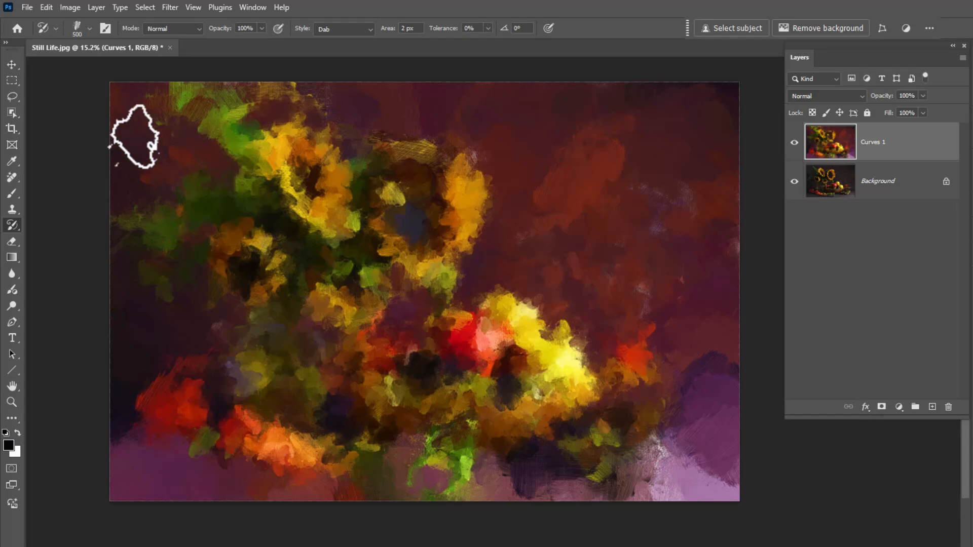
Paint the sunflowers, leaves, vase, fruit bowl and foreground plants with the 2 Texture Paint brush at 70 px.
{"action": "left_click", "coordinate": [89, 29]}
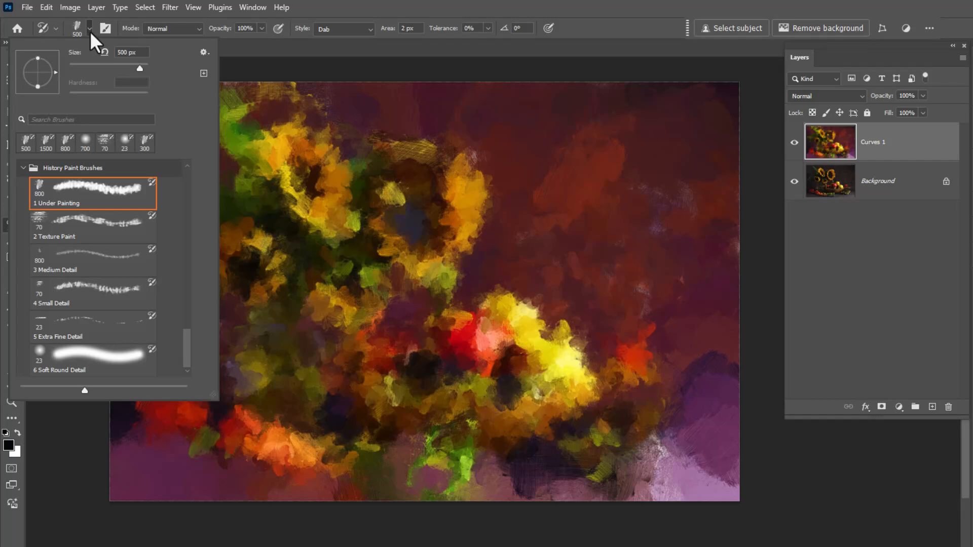
{"action": "left_click", "coordinate": [103, 225]}
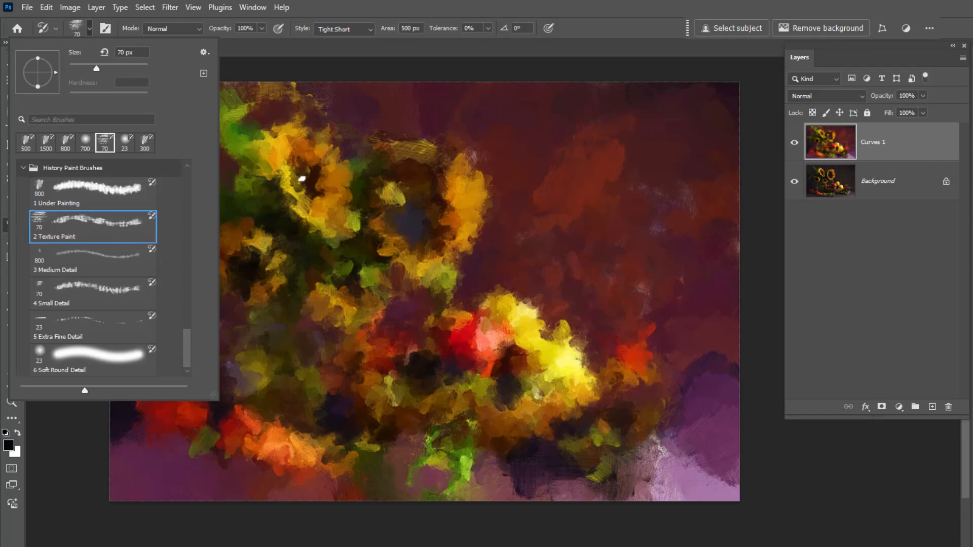
{"action": "mouse_move", "coordinate": [352, 172]}
{"action": "left_mouse_down"}
{"action": "mouse_move", "coordinate": [380, 190]}
{"action": "mouse_move", "coordinate": [392, 165]}
{"action": "mouse_move", "coordinate": [443, 160]}
{"action": "mouse_move", "coordinate": [416, 250]}
{"action": "mouse_move", "coordinate": [352, 168]}
{"action": "mouse_move", "coordinate": [298, 172]}
{"action": "mouse_move", "coordinate": [309, 213]}
{"action": "mouse_move", "coordinate": [248, 254]}
{"action": "mouse_move", "coordinate": [274, 273]}
{"action": "mouse_move", "coordinate": [264, 246]}
{"action": "mouse_move", "coordinate": [329, 304]}
{"action": "mouse_move", "coordinate": [365, 314]}
{"action": "mouse_move", "coordinate": [324, 300]}
{"action": "mouse_move", "coordinate": [286, 322]}
{"action": "left_mouse_up"}
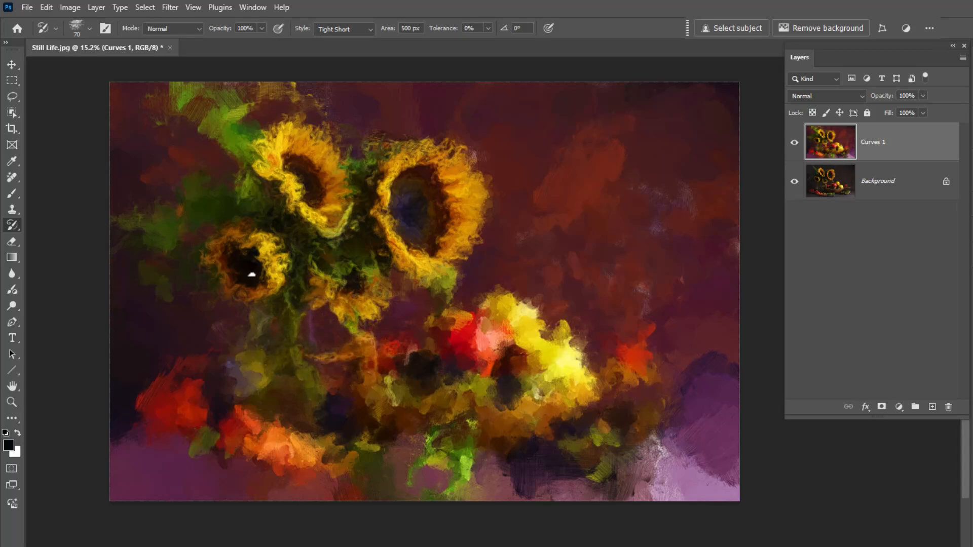
{"action": "mouse_move", "coordinate": [252, 274]}
{"action": "left_mouse_down"}
{"action": "mouse_move", "coordinate": [274, 272]}
{"action": "mouse_move", "coordinate": [253, 375]}
{"action": "mouse_move", "coordinate": [190, 402]}
{"action": "left_mouse_up"}
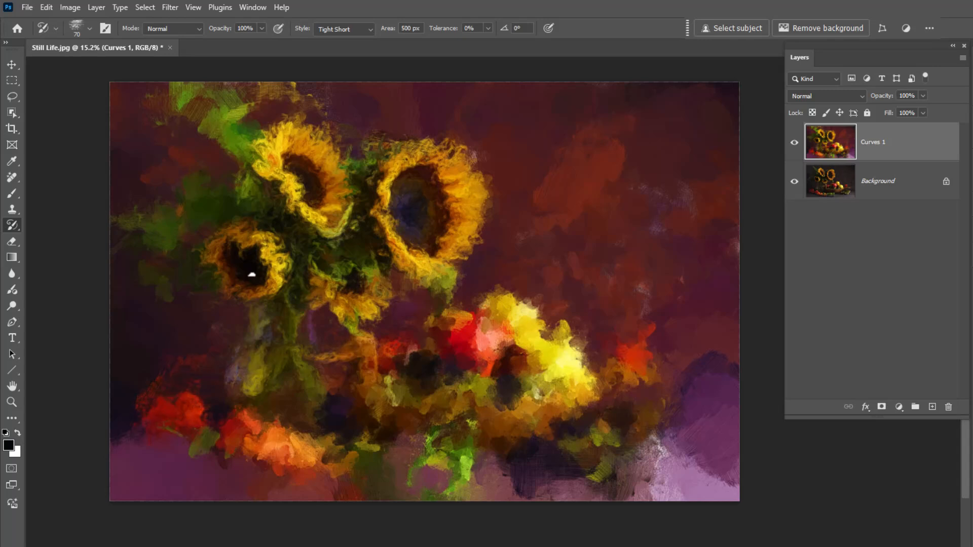
{"action": "mouse_move", "coordinate": [162, 436]}
{"action": "left_mouse_down"}
{"action": "mouse_move", "coordinate": [304, 438]}
{"action": "mouse_move", "coordinate": [354, 451]}
{"action": "mouse_move", "coordinate": [385, 380]}
{"action": "mouse_move", "coordinate": [522, 312]}
{"action": "mouse_move", "coordinate": [552, 390]}
{"action": "mouse_move", "coordinate": [431, 406]}
{"action": "mouse_move", "coordinate": [354, 350]}
{"action": "mouse_move", "coordinate": [456, 398]}
{"action": "mouse_move", "coordinate": [512, 461]}
{"action": "mouse_move", "coordinate": [567, 436]}
{"action": "mouse_move", "coordinate": [649, 456]}
{"action": "mouse_move", "coordinate": [623, 359]}
{"action": "mouse_move", "coordinate": [590, 372]}
{"action": "mouse_move", "coordinate": [484, 334]}
{"action": "mouse_move", "coordinate": [430, 354]}
{"action": "mouse_move", "coordinate": [352, 341]}
{"action": "mouse_move", "coordinate": [404, 406]}
{"action": "mouse_move", "coordinate": [320, 429]}
{"action": "mouse_move", "coordinate": [471, 456]}
{"action": "mouse_move", "coordinate": [263, 436]}
{"action": "mouse_move", "coordinate": [168, 446]}
{"action": "mouse_move", "coordinate": [296, 295]}
{"action": "mouse_move", "coordinate": [181, 220]}
{"action": "mouse_move", "coordinate": [299, 207]}
{"action": "mouse_move", "coordinate": [436, 173]}
{"action": "mouse_move", "coordinate": [263, 147]}
{"action": "mouse_move", "coordinate": [405, 243]}
{"action": "mouse_move", "coordinate": [329, 289]}
{"action": "mouse_move", "coordinate": [304, 259]}
{"action": "mouse_move", "coordinate": [344, 354]}
{"action": "mouse_move", "coordinate": [535, 387]}
{"action": "mouse_move", "coordinate": [625, 349]}
{"action": "mouse_move", "coordinate": [628, 436]}
{"action": "mouse_move", "coordinate": [516, 456]}
{"action": "left_mouse_up"}
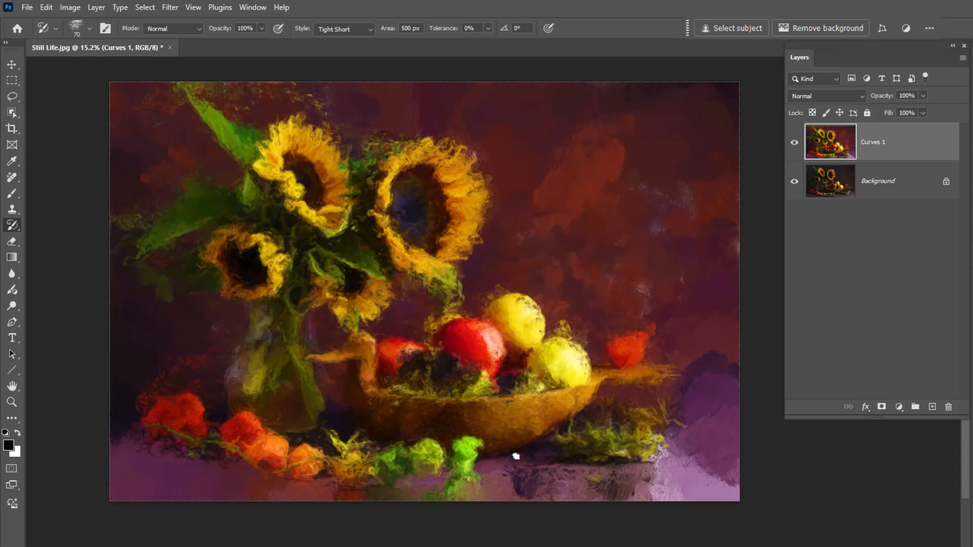
Refine the sunflowers, the leaves beside them and the lemons with the 6 Soft Round Detail brush at 23 px and 30% opacity.
{"action": "left_click", "coordinate": [88, 28]}
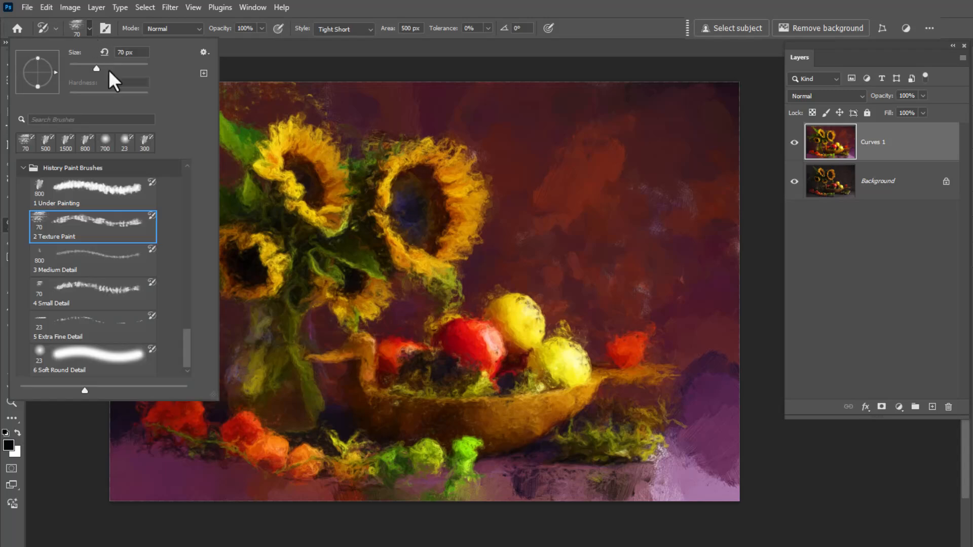
{"action": "left_click", "coordinate": [102, 367]}
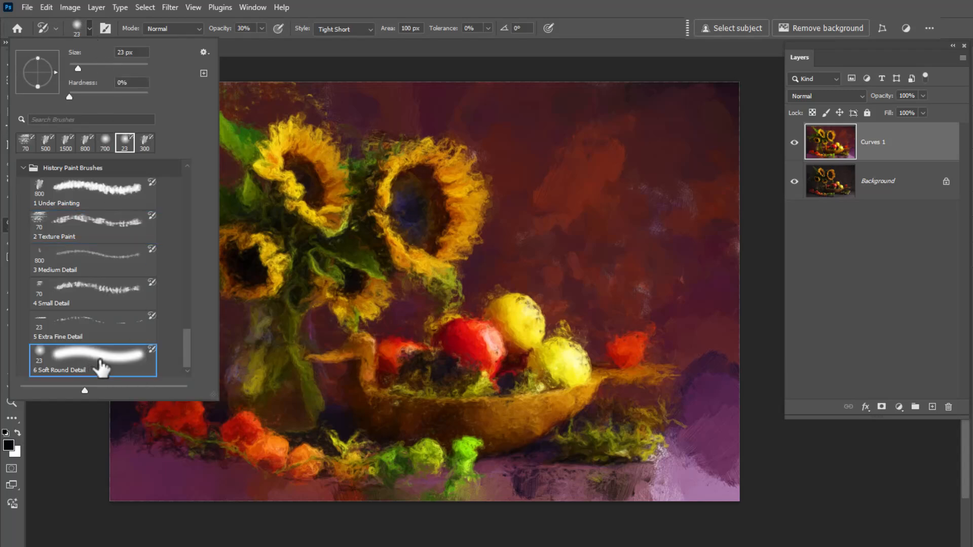
{"action": "left_click", "coordinate": [334, 193]}
{"action": "mouse_move", "coordinate": [279, 174]}
{"action": "left_mouse_down"}
{"action": "mouse_move", "coordinate": [312, 147]}
{"action": "mouse_move", "coordinate": [322, 213]}
{"action": "mouse_move", "coordinate": [348, 220]}
{"action": "left_mouse_up"}
{"action": "mouse_move", "coordinate": [410, 170]}
{"action": "left_mouse_down"}
{"action": "mouse_move", "coordinate": [421, 183]}
{"action": "mouse_move", "coordinate": [416, 155]}
{"action": "mouse_move", "coordinate": [372, 161]}
{"action": "left_mouse_up"}
{"action": "mouse_move", "coordinate": [455, 188]}
{"action": "left_mouse_down"}
{"action": "mouse_move", "coordinate": [456, 241]}
{"action": "mouse_move", "coordinate": [413, 256]}
{"action": "mouse_move", "coordinate": [420, 276]}
{"action": "mouse_move", "coordinate": [339, 311]}
{"action": "mouse_move", "coordinate": [336, 283]}
{"action": "mouse_move", "coordinate": [316, 283]}
{"action": "left_mouse_up"}
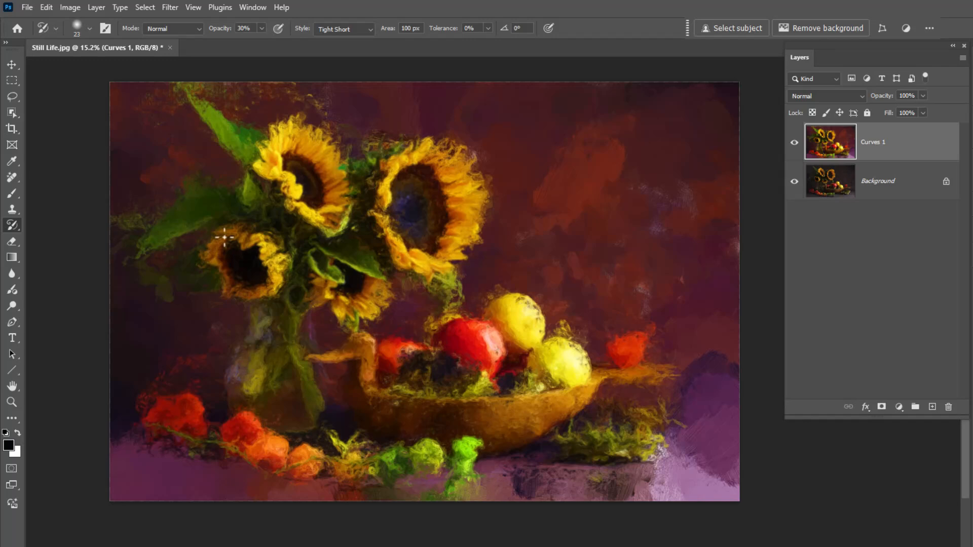
{"action": "mouse_move", "coordinate": [224, 237]}
{"action": "left_mouse_down"}
{"action": "mouse_move", "coordinate": [267, 245]}
{"action": "mouse_move", "coordinate": [229, 255]}
{"action": "left_mouse_up"}
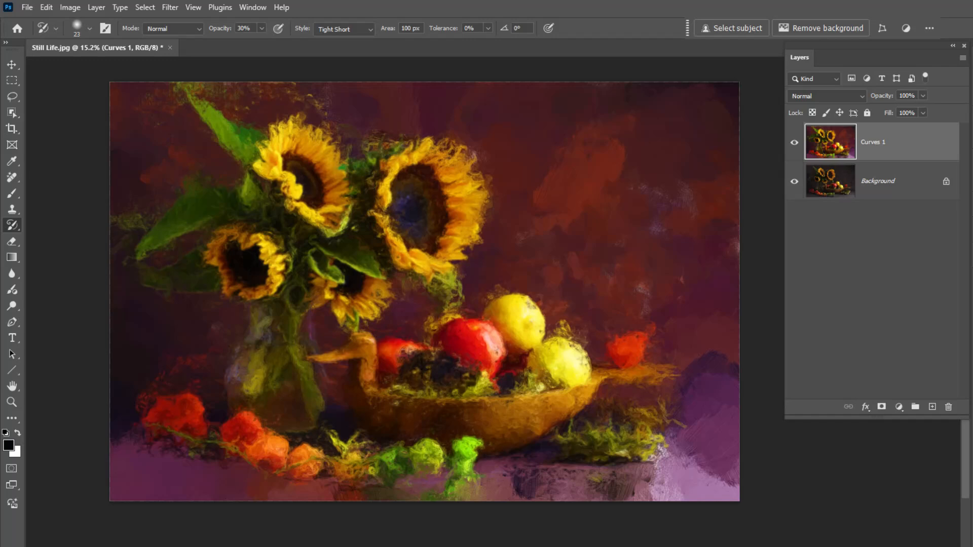
Paint finer detail over the orange and green lantern pods, their stem, the bowl's handle and the fruit at 23 px and 30% opacity.
{"action": "mouse_move", "coordinate": [410, 446]}
{"action": "left_mouse_down"}
{"action": "mouse_move", "coordinate": [301, 466]}
{"action": "mouse_move", "coordinate": [260, 457]}
{"action": "left_mouse_up"}
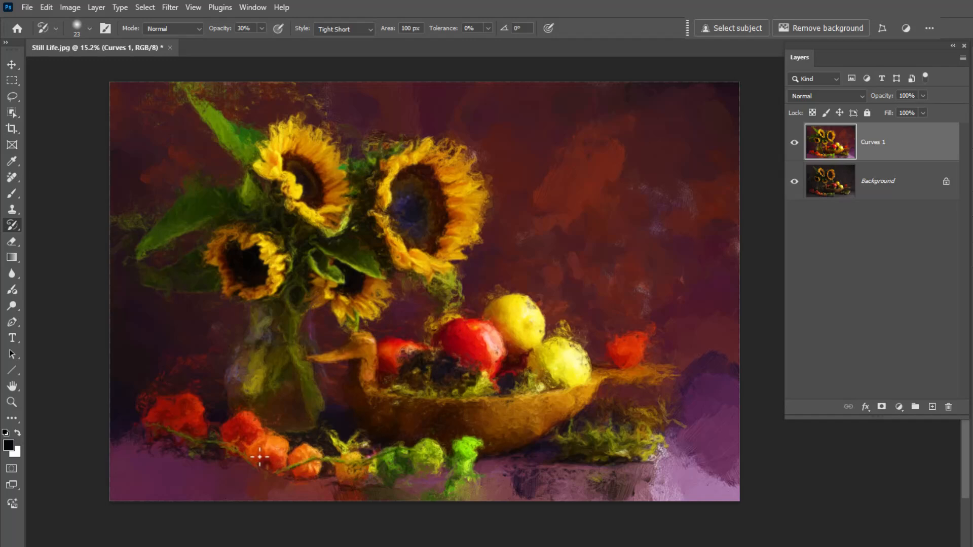
{"action": "mouse_move", "coordinate": [382, 452]}
{"action": "left_mouse_down"}
{"action": "mouse_move", "coordinate": [468, 446]}
{"action": "mouse_move", "coordinate": [453, 488]}
{"action": "mouse_move", "coordinate": [471, 490]}
{"action": "left_mouse_up"}
{"action": "mouse_move", "coordinate": [605, 438]}
{"action": "left_mouse_down"}
{"action": "mouse_move", "coordinate": [552, 439]}
{"action": "mouse_move", "coordinate": [616, 385]}
{"action": "left_mouse_up"}
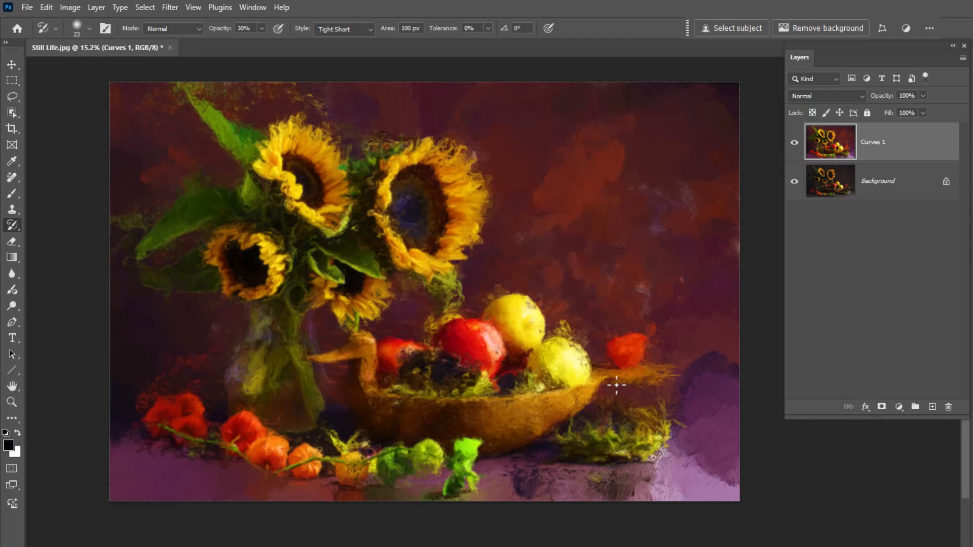
{"action": "mouse_move", "coordinate": [510, 318]}
{"action": "left_mouse_down"}
{"action": "mouse_move", "coordinate": [482, 325]}
{"action": "mouse_move", "coordinate": [520, 308]}
{"action": "mouse_move", "coordinate": [512, 299]}
{"action": "mouse_move", "coordinate": [403, 345]}
{"action": "left_mouse_up"}
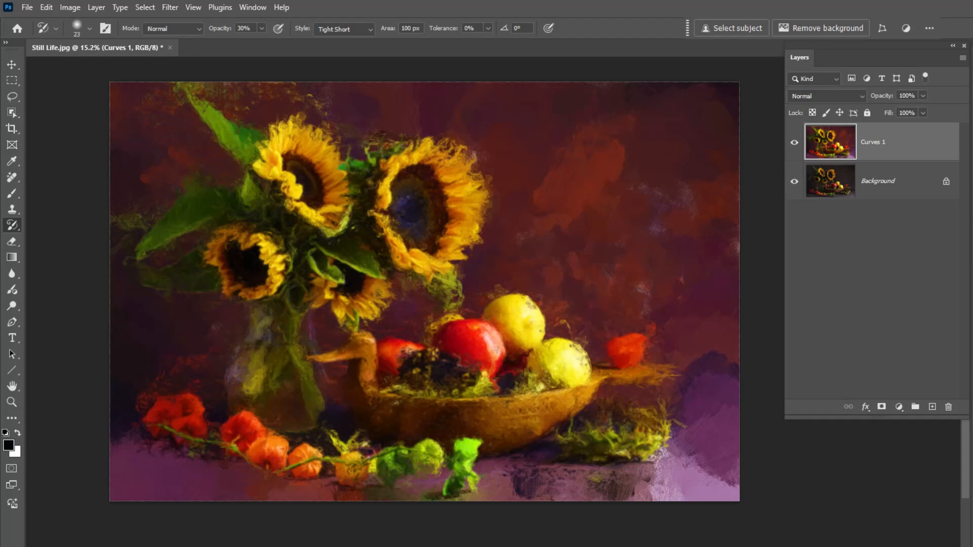
Add the Brush Pattern texture as a pattern fill clipped to the Curves 1 layer and scale it to 418%.
{"action": "left_click", "coordinate": [259, 7]}
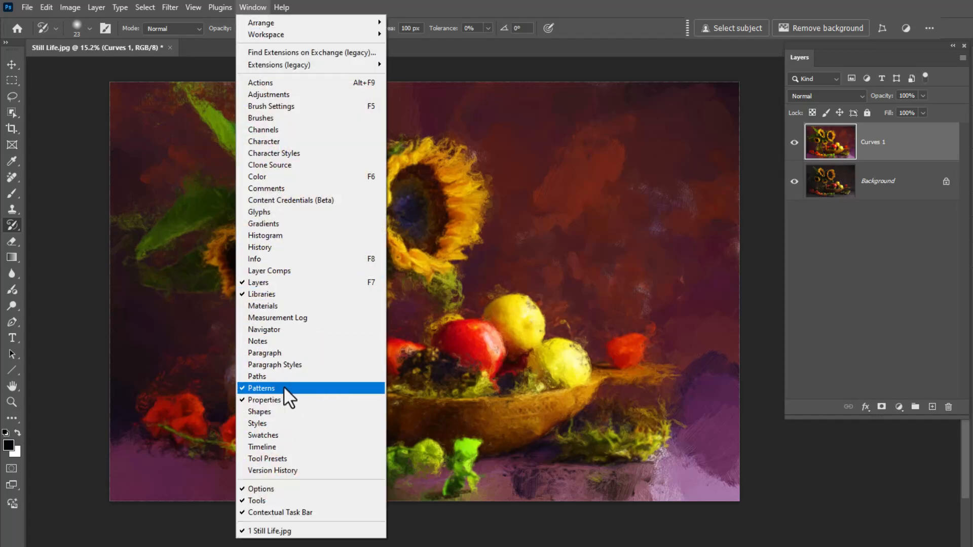
{"action": "left_click", "coordinate": [384, 5]}
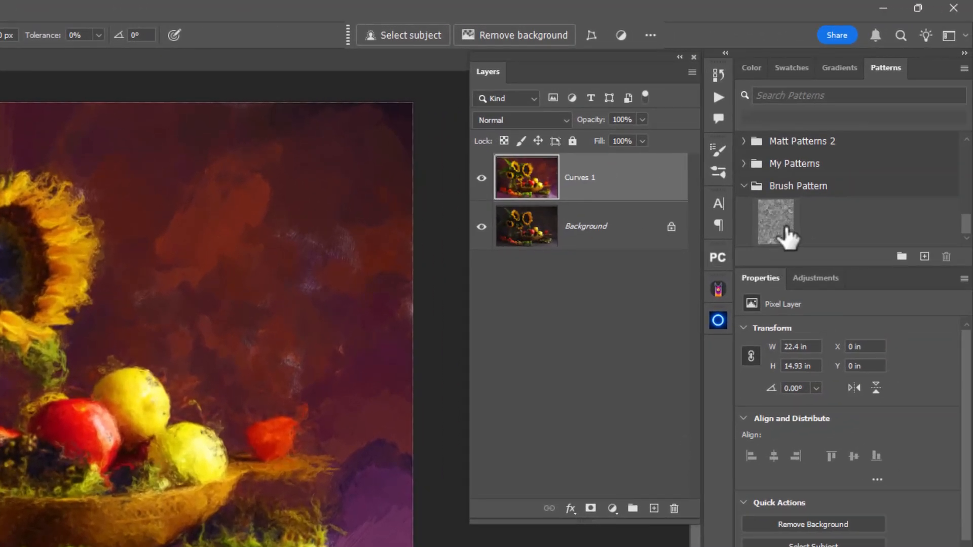
{"action": "left_click", "coordinate": [780, 222]}
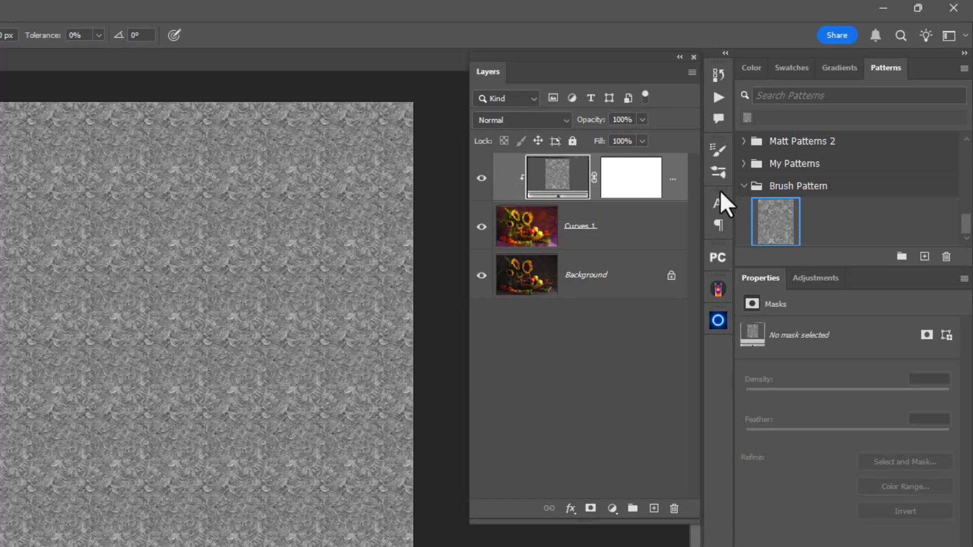
{"action": "double_click", "coordinate": [553, 177]}
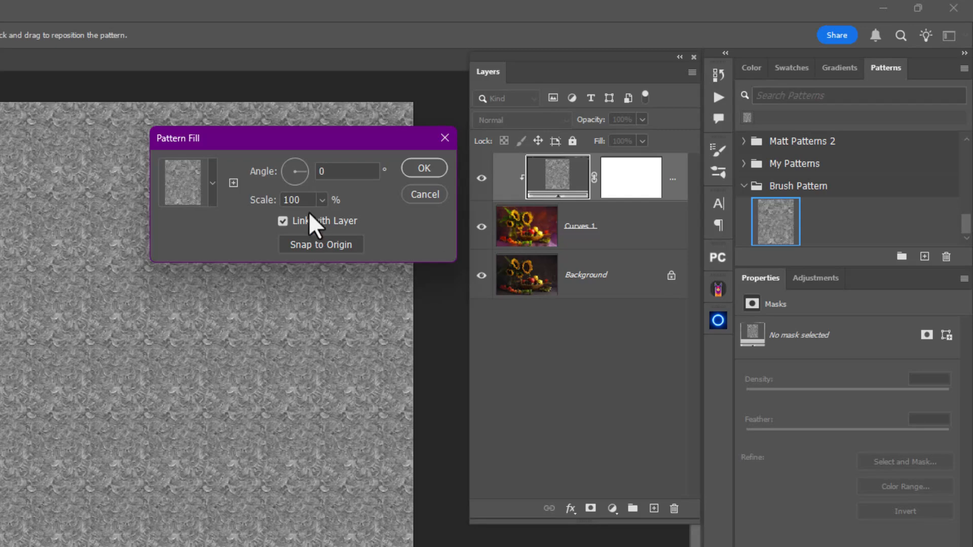
{"action": "left_click", "coordinate": [322, 200]}
{"action": "left_click_drag", "start_coordinate": [320, 221], "coordinate": [343, 220]}
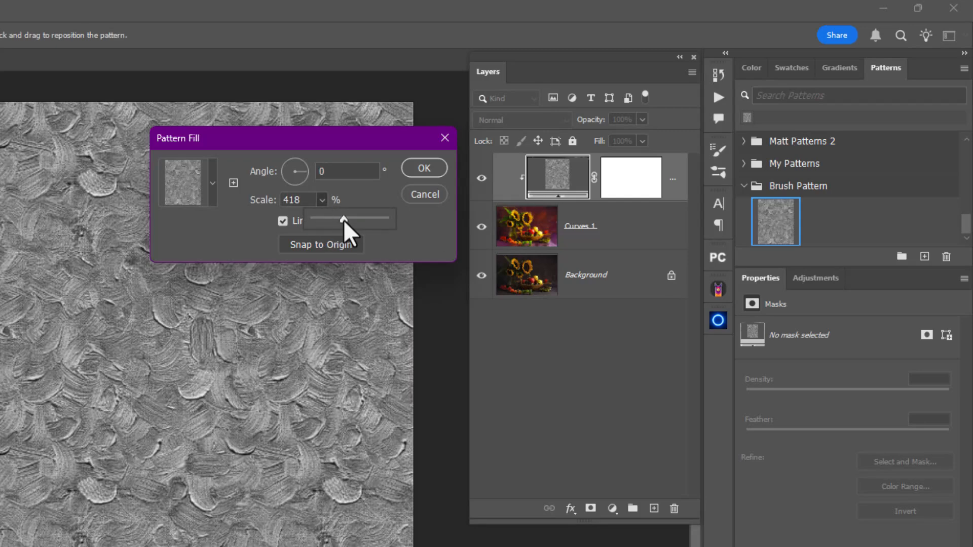
{"action": "left_click", "coordinate": [422, 168]}
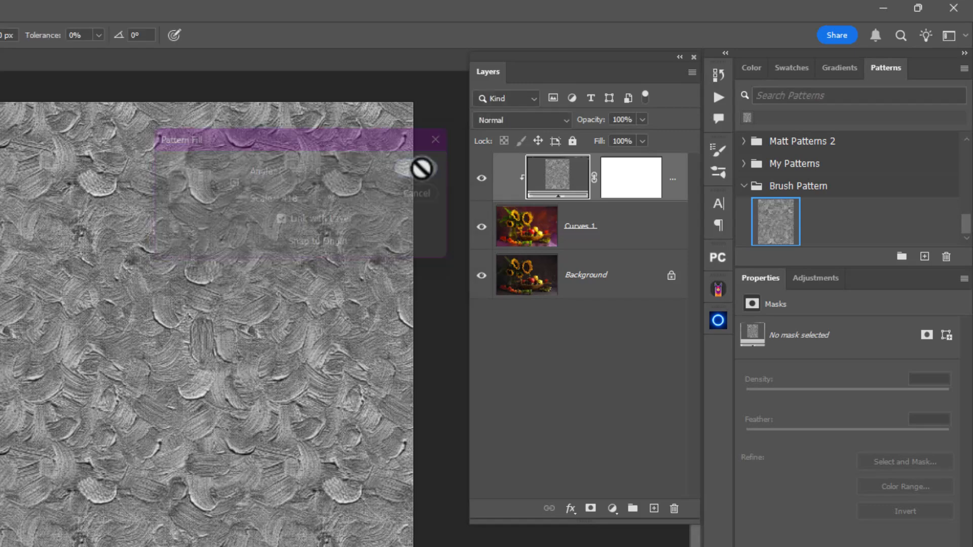
Set the pattern fill layer's blend mode to Soft Light and compare the painting with and without the texture.
{"action": "left_click", "coordinate": [544, 117]}
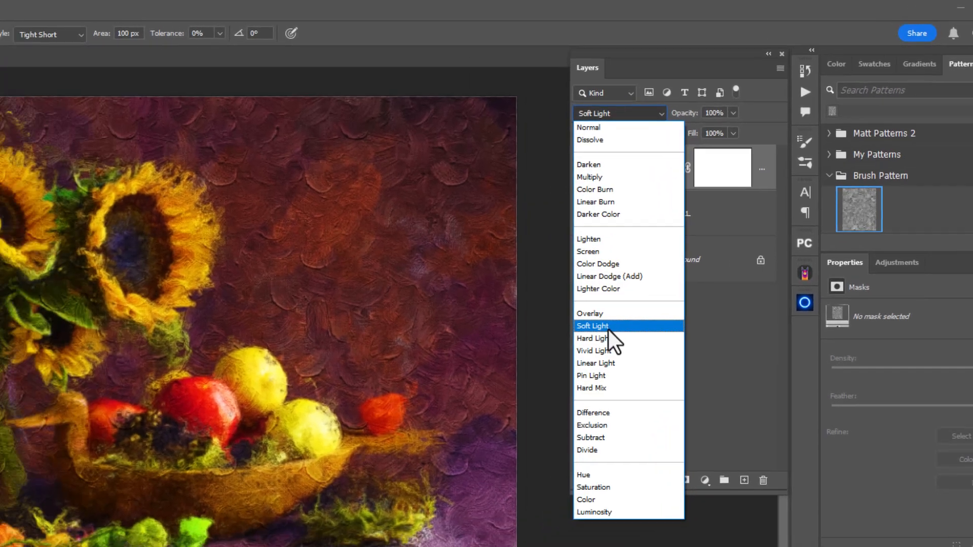
{"action": "left_click", "coordinate": [608, 329]}
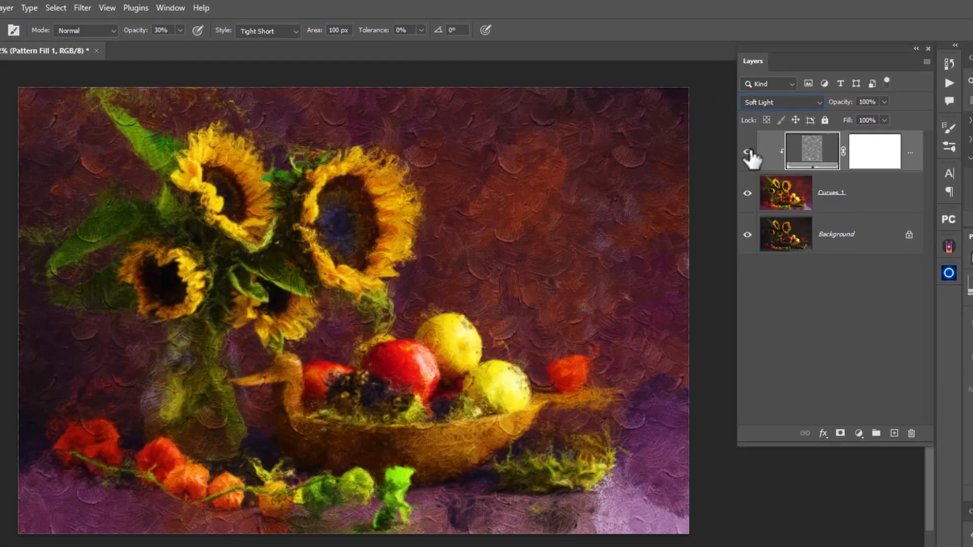
{"action": "left_click", "coordinate": [582, 168]}
{"action": "left_click", "coordinate": [748, 152]}
{"action": "left_click", "coordinate": [748, 152]}
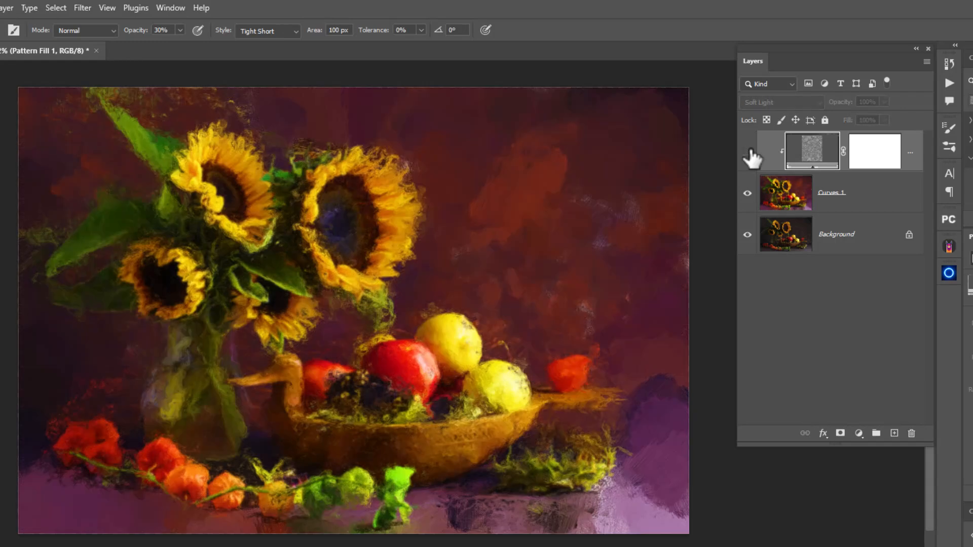
{"action": "left_click", "coordinate": [748, 152]}
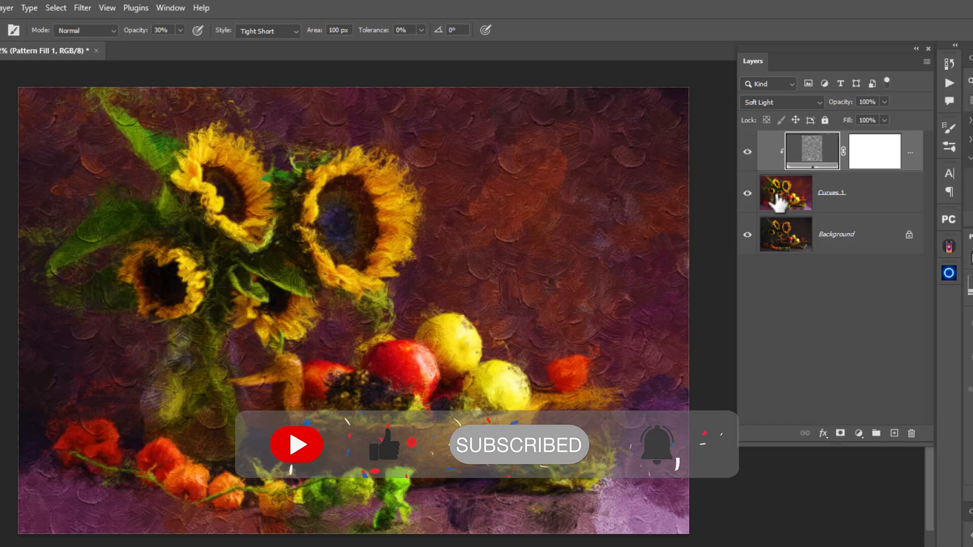
Render Clouds into the layer mask of the pattern fill layer.
{"action": "left_click", "coordinate": [881, 155]}
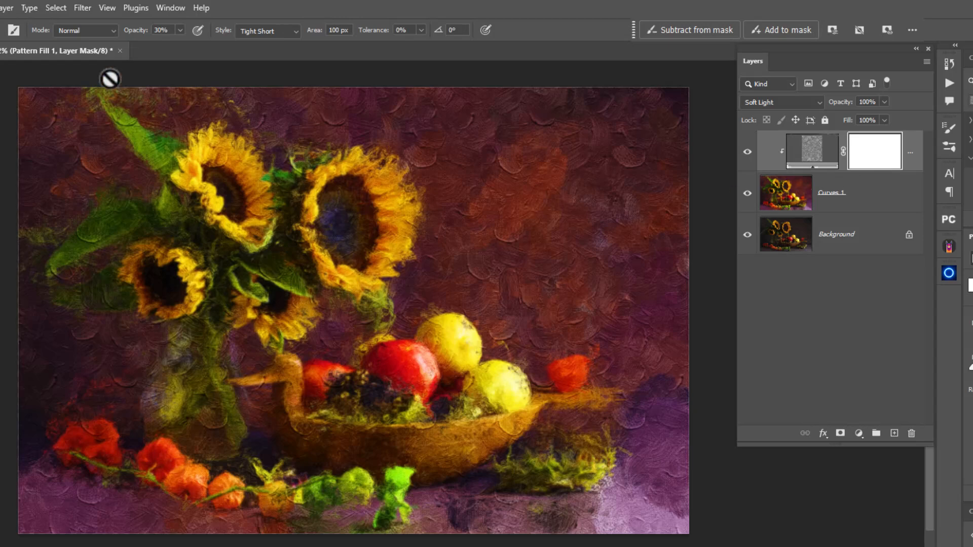
{"action": "left_click", "coordinate": [81, 5]}
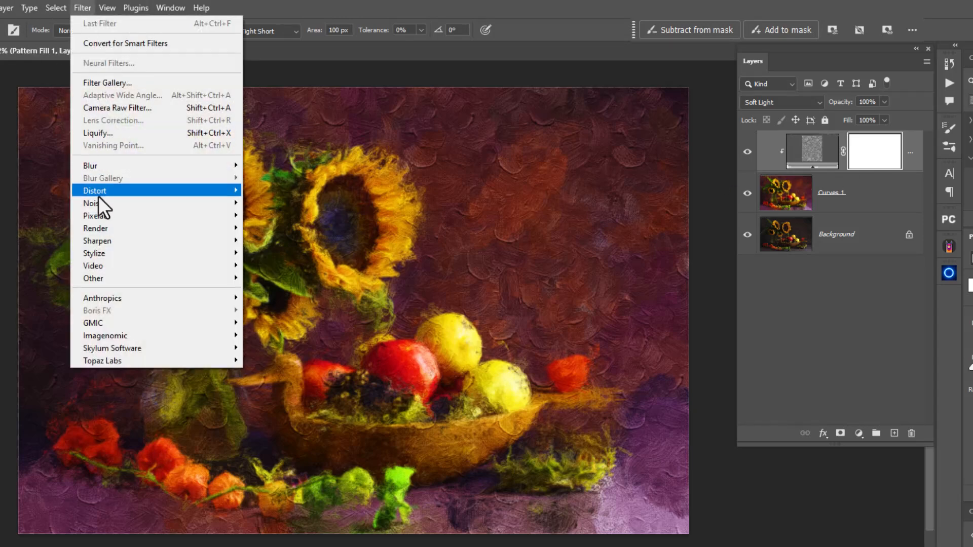
{"action": "mouse_move", "coordinate": [105, 227]}
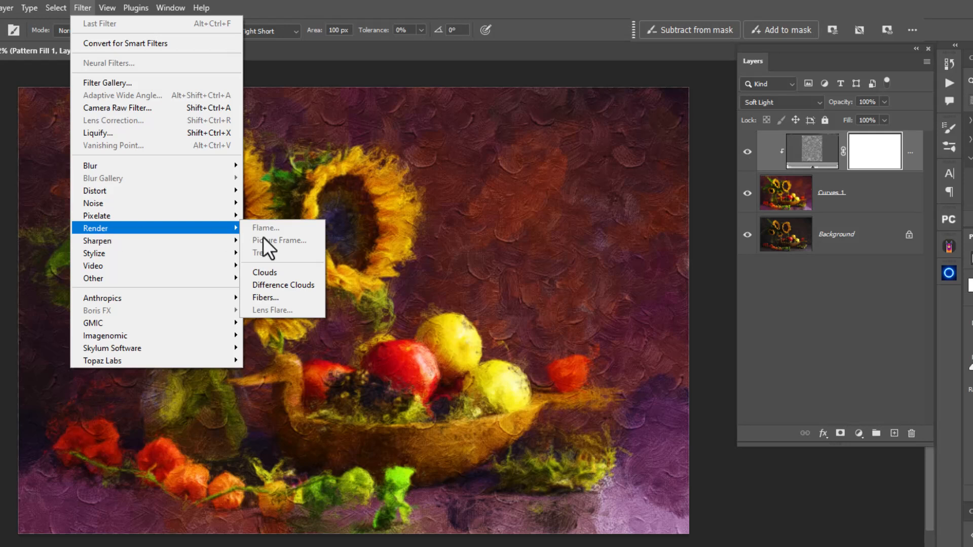
{"action": "left_click", "coordinate": [280, 272]}
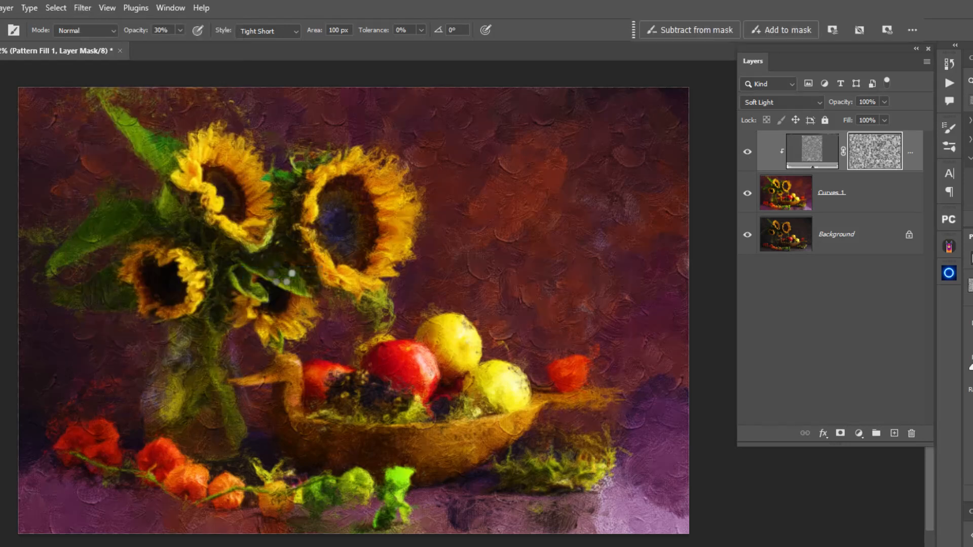
Display the clouds mask alone, raise its contrast with Levels using input black 77 and input white 173, and return to the painting.
{"action": "left_click", "coordinate": [882, 161], "text": "alt"}
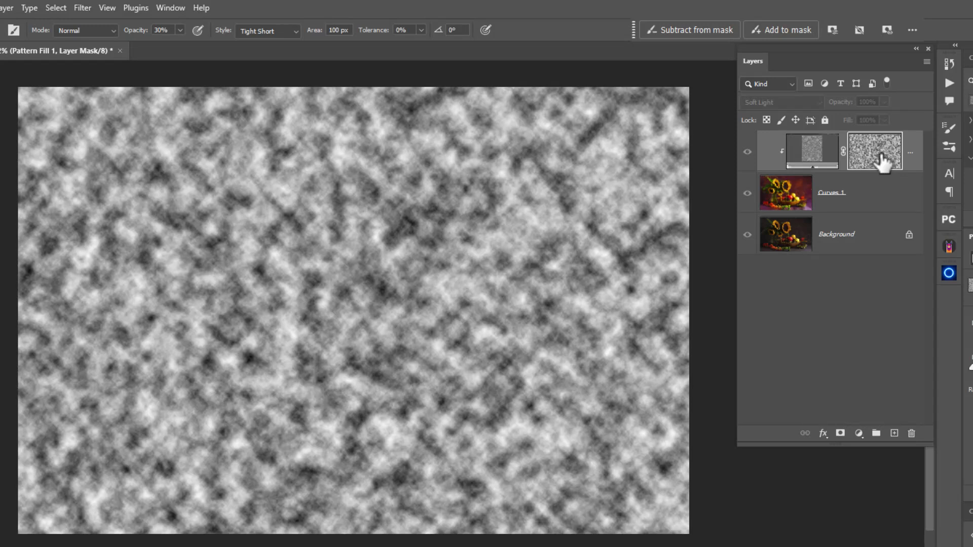
{"action": "key", "text": "ctrl+l"}
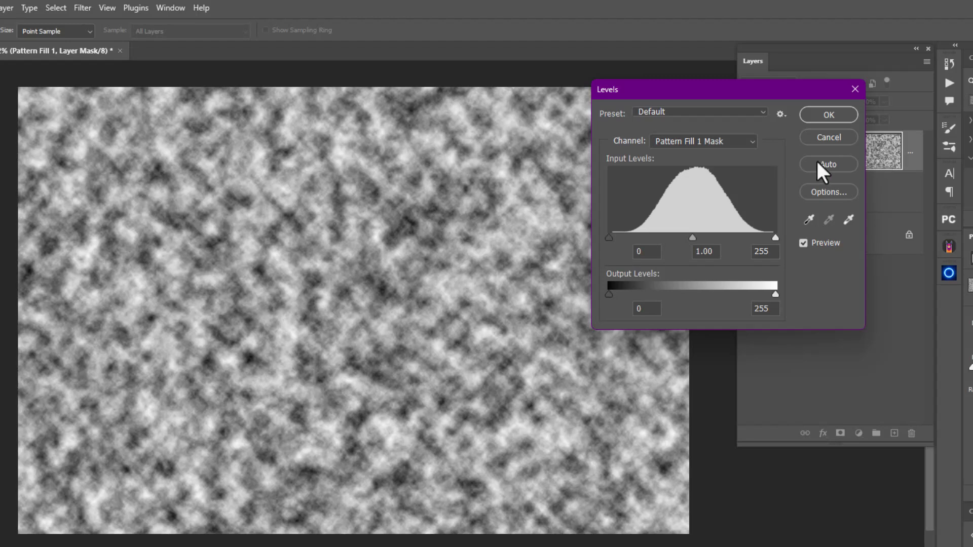
{"action": "left_click", "coordinate": [608, 239]}
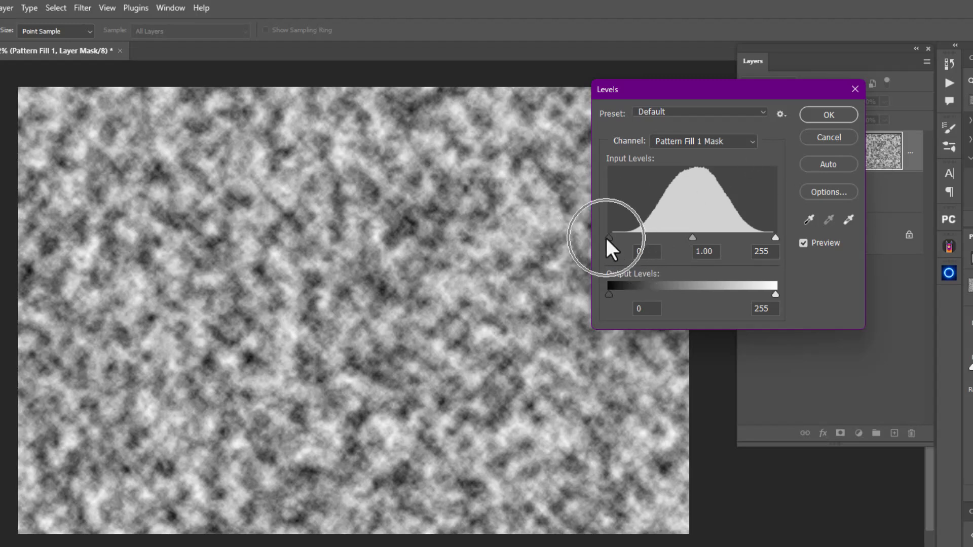
{"action": "left_click_drag", "start_coordinate": [607, 237], "coordinate": [657, 235]}
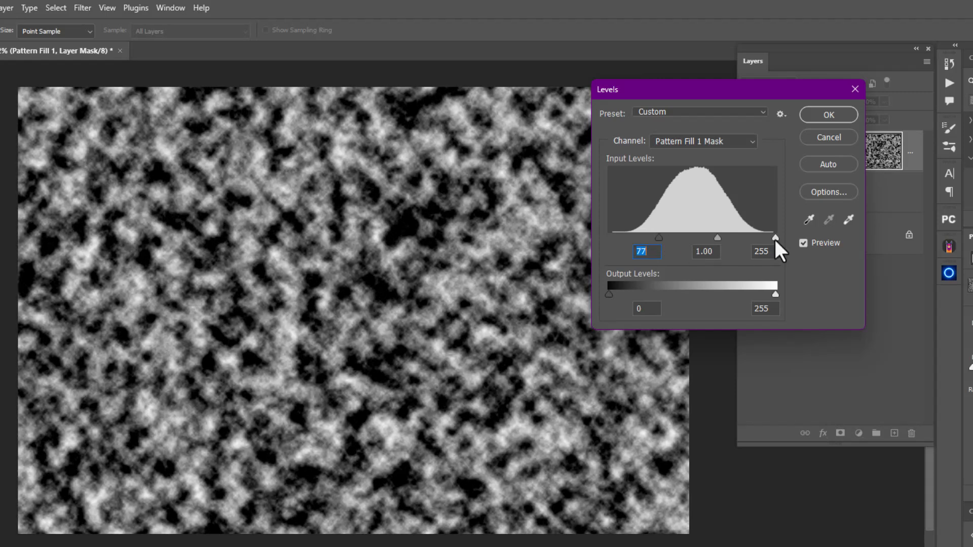
{"action": "left_click_drag", "start_coordinate": [774, 238], "coordinate": [722, 238]}
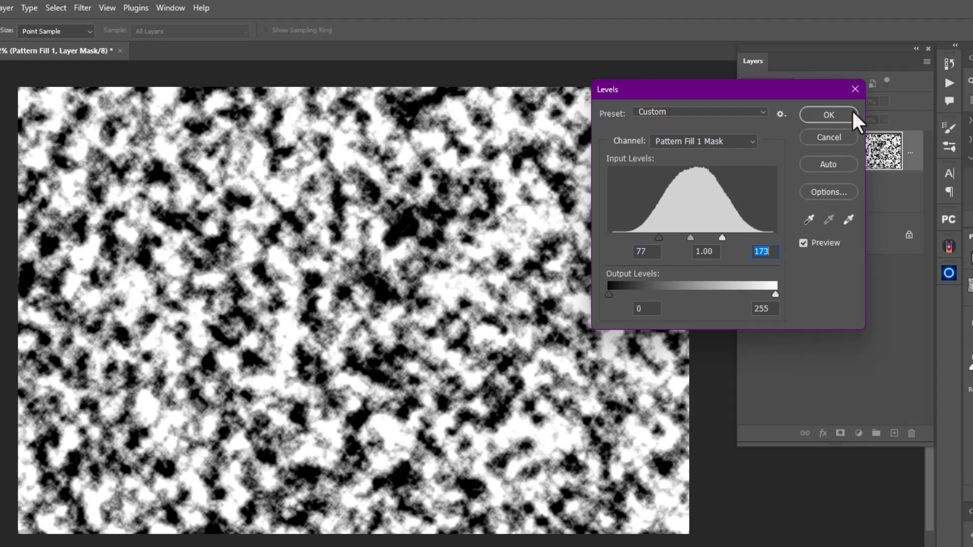
{"action": "left_click", "coordinate": [829, 115]}
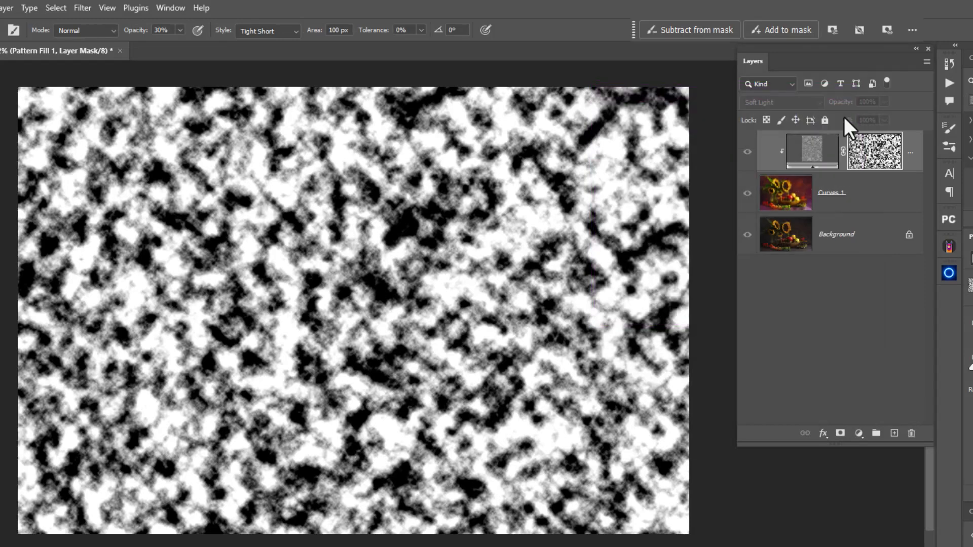
{"action": "left_click", "coordinate": [813, 161]}
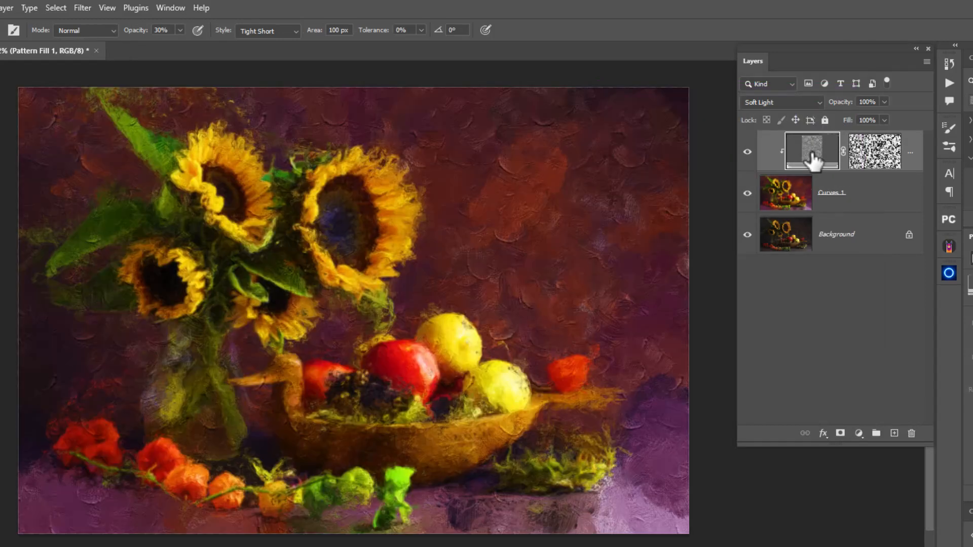
Disable and re-enable the pattern fill's layer mask several times to compare the even texture with the broken-up one.
{"action": "left_click", "coordinate": [870, 162]}
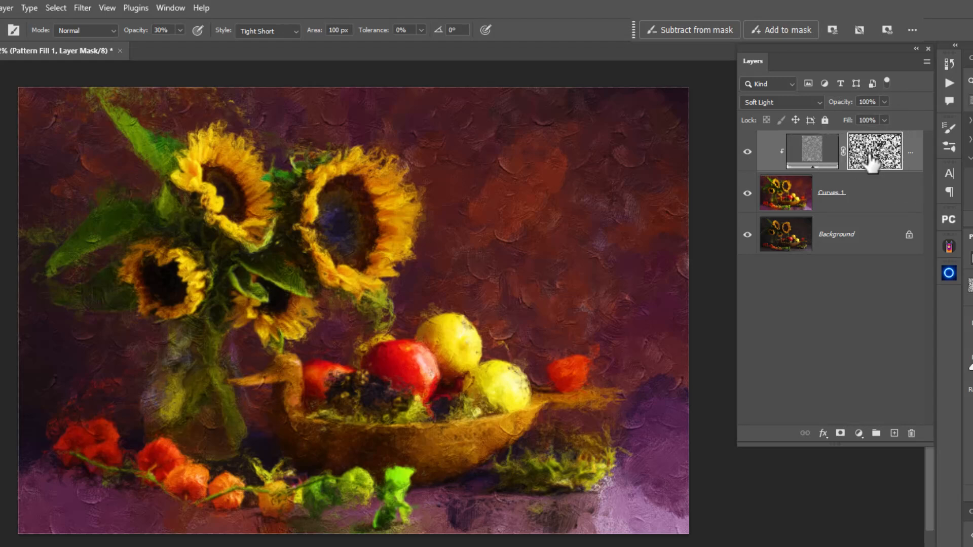
{"action": "left_click", "coordinate": [870, 162], "text": "shift"}
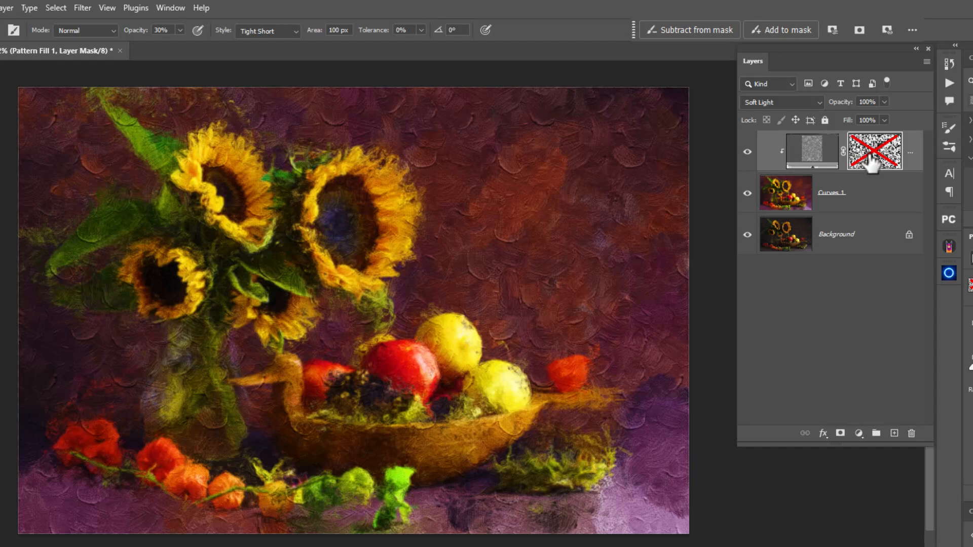
{"action": "left_click", "coordinate": [870, 162], "text": "shift"}
{"action": "left_click", "coordinate": [870, 162], "text": "shift"}
{"action": "left_click", "coordinate": [871, 162], "text": "shift"}
{"action": "left_click", "coordinate": [871, 162], "text": "shift"}
{"action": "left_click", "coordinate": [870, 163], "text": "shift"}
{"action": "left_click", "coordinate": [870, 162], "text": "shift"}
{"action": "left_click", "coordinate": [870, 162], "text": "shift"}
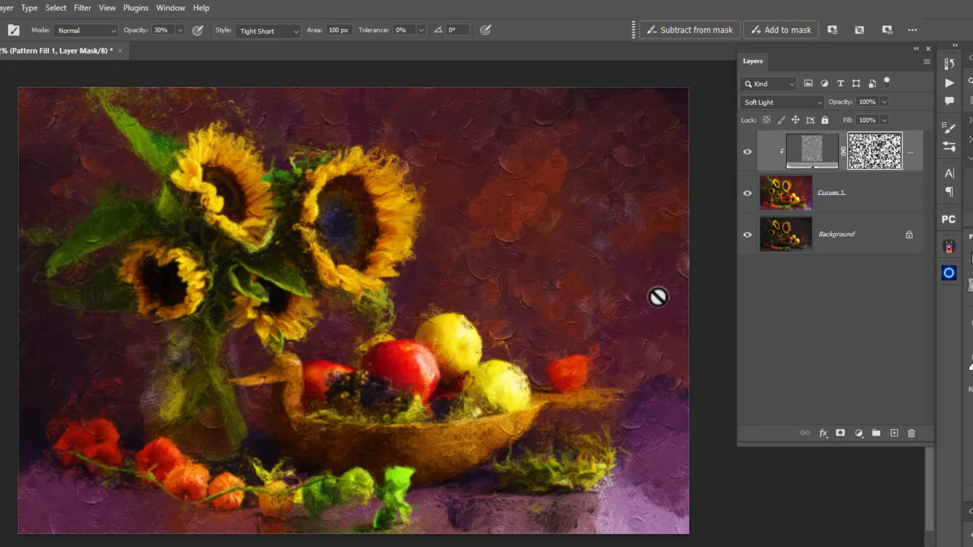
Switch repeatedly between showing only the Background photo and all layers to compare the original with the painting.
{"action": "left_click", "coordinate": [747, 235], "text": "alt"}
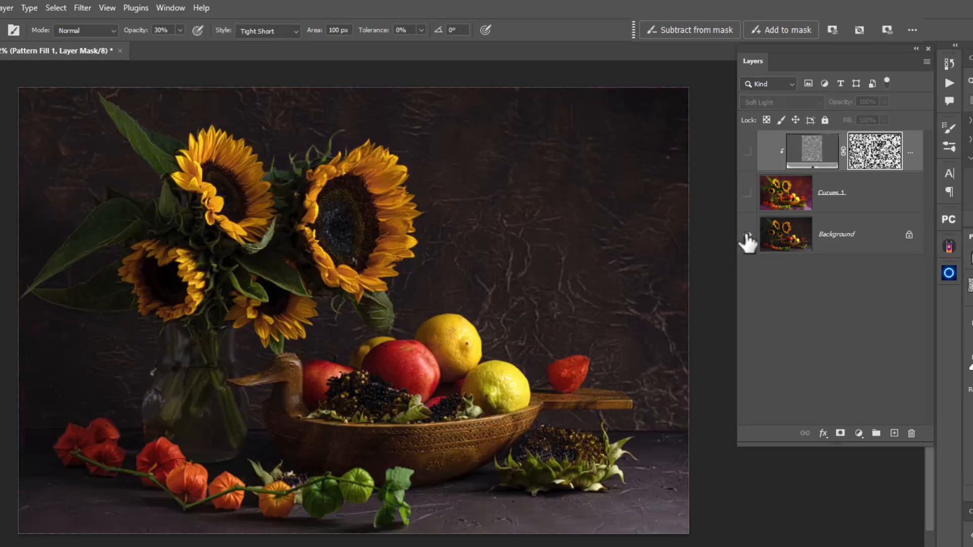
{"action": "left_click", "coordinate": [746, 235], "text": "alt"}
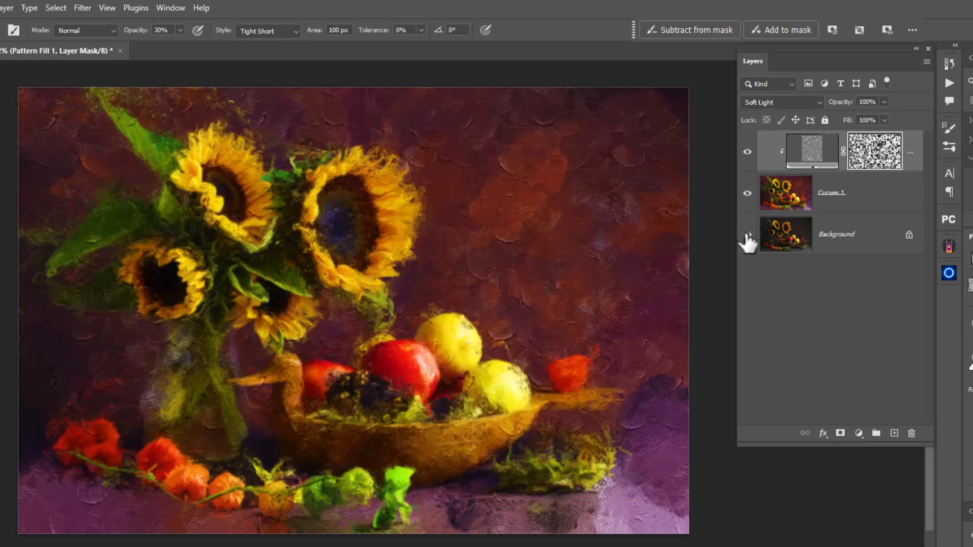
{"action": "left_click", "coordinate": [747, 235], "text": "alt"}
{"action": "left_click", "coordinate": [747, 235], "text": "alt"}
{"action": "left_click", "coordinate": [746, 235], "text": "alt"}
{"action": "left_click", "coordinate": [747, 235], "text": "alt"}
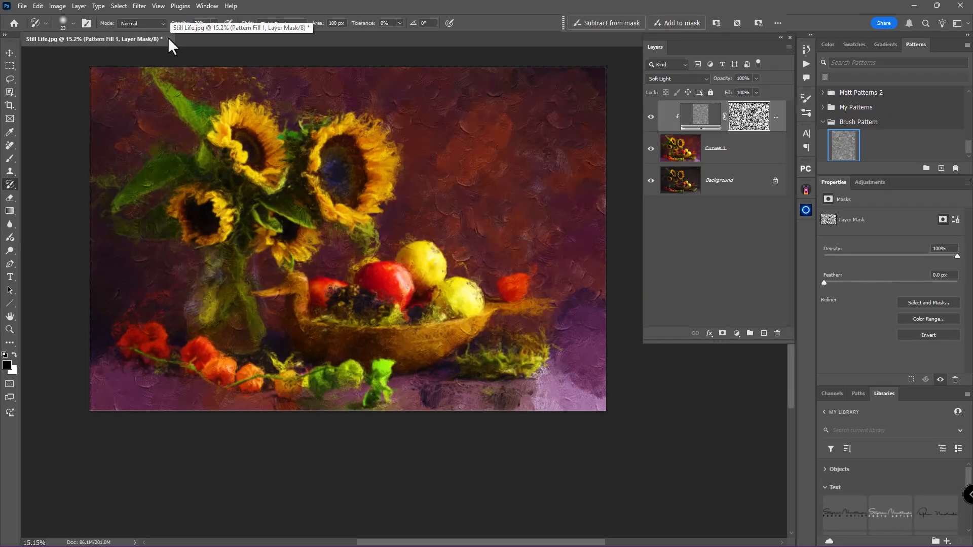
Close the painted document without saving it and open the original Still Life.jpg from the Sample Images folder.
{"action": "left_click", "coordinate": [168, 38]}
{"action": "left_click", "coordinate": [481, 206]}
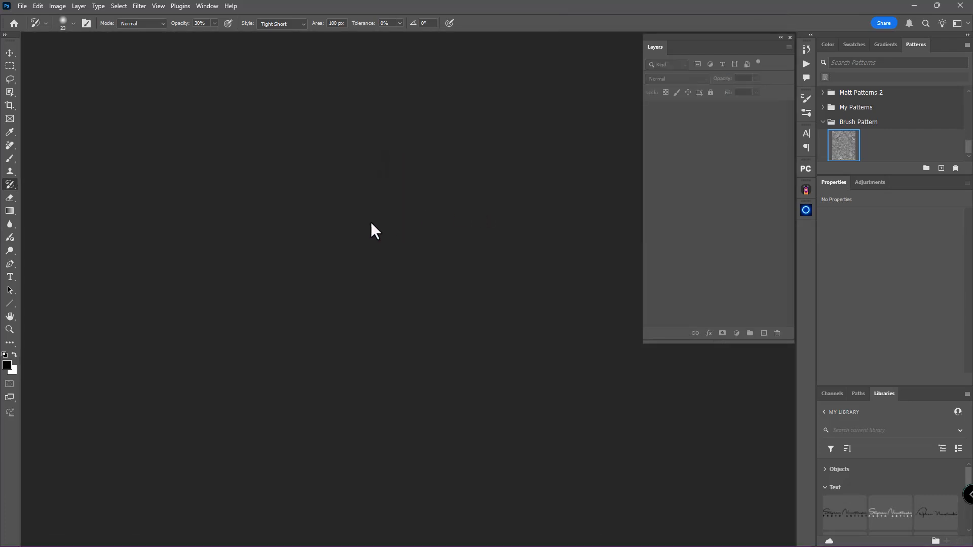
{"action": "key", "text": "ctrl+o"}
{"action": "left_click", "coordinate": [267, 228]}
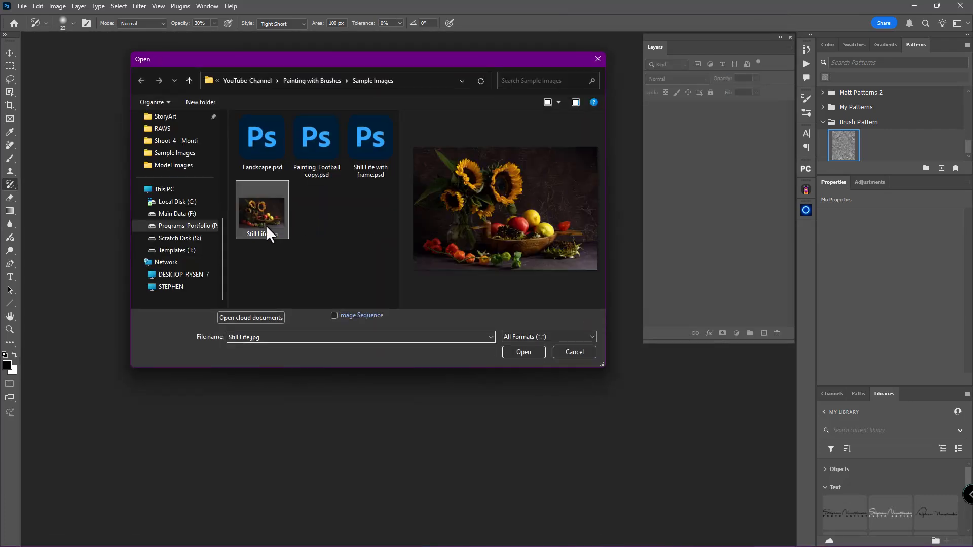
{"action": "double_click", "coordinate": [266, 225]}
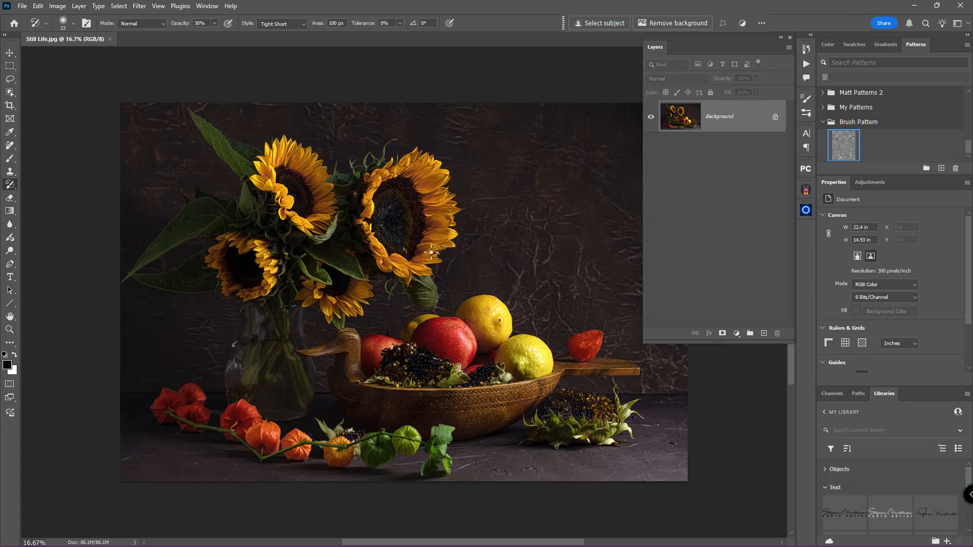
Add a Hue/Saturation adjustment layer above the photo and set its saturation to +73.
{"action": "left_click_drag", "start_coordinate": [486, 245], "coordinate": [419, 202]}
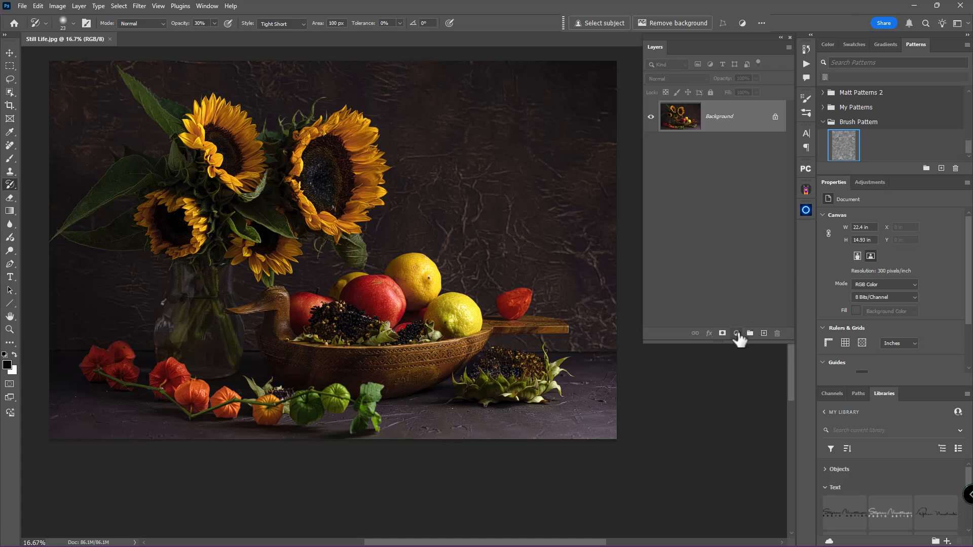
{"action": "left_click", "coordinate": [736, 333]}
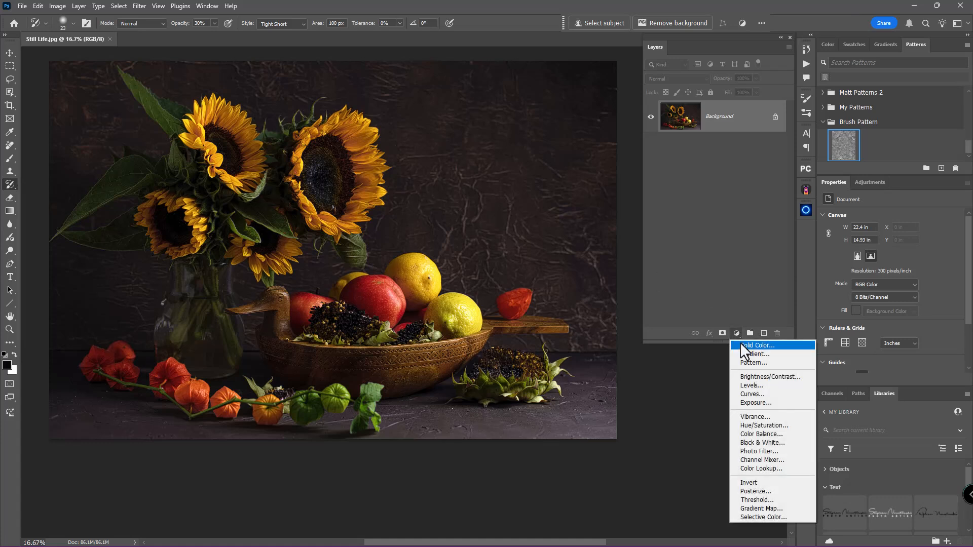
{"action": "left_click", "coordinate": [761, 425]}
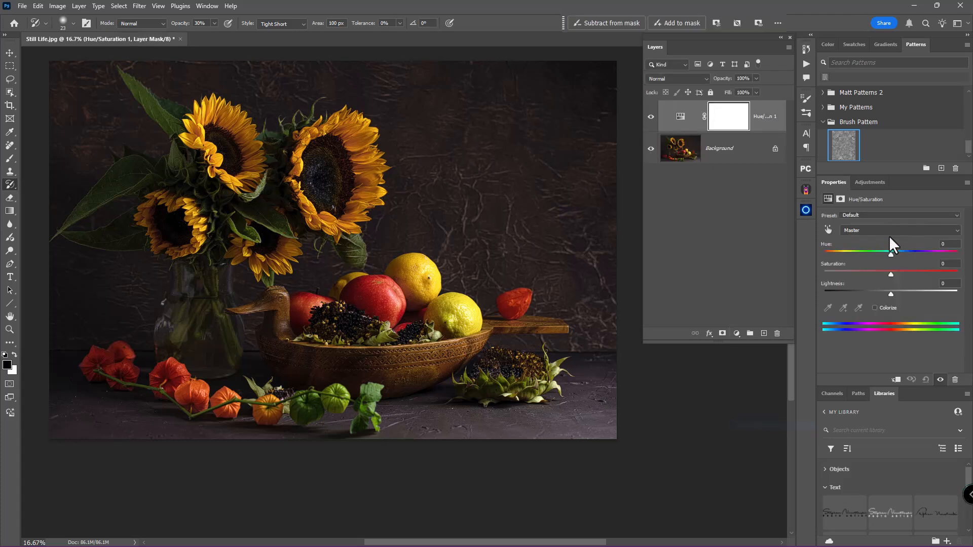
{"action": "left_click_drag", "start_coordinate": [892, 273], "coordinate": [937, 273]}
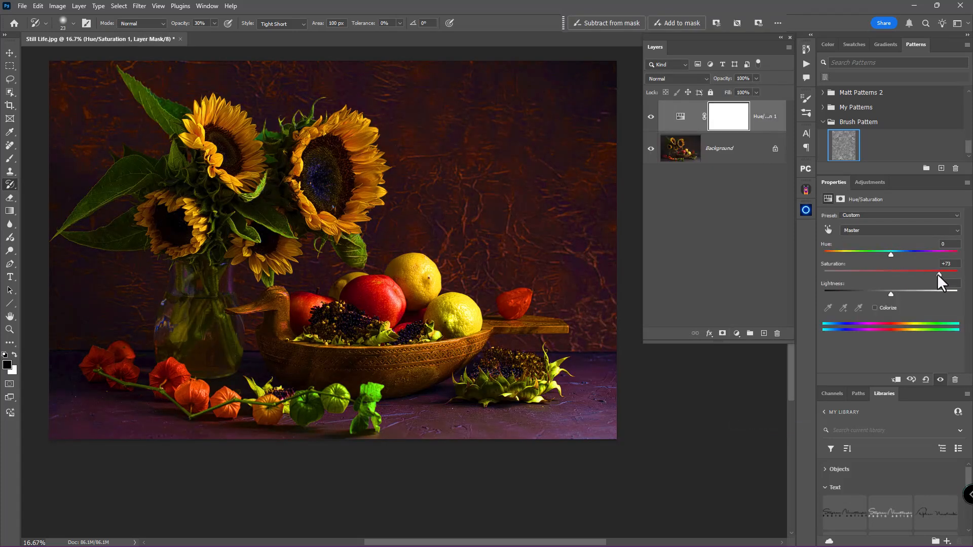
Add a Curves adjustment layer and brighten the midtones with a point at input 94, output 163.
{"action": "left_click", "coordinate": [737, 333]}
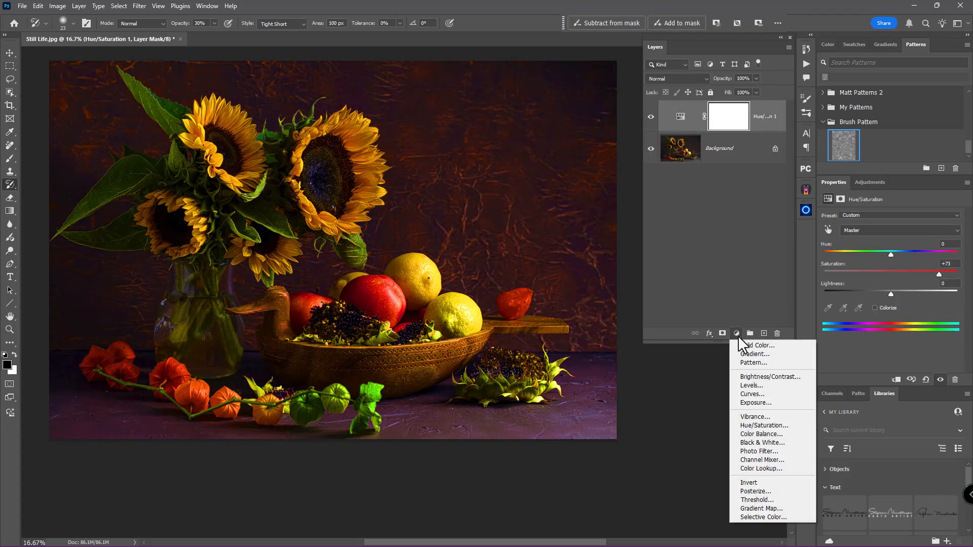
{"action": "left_click", "coordinate": [752, 394]}
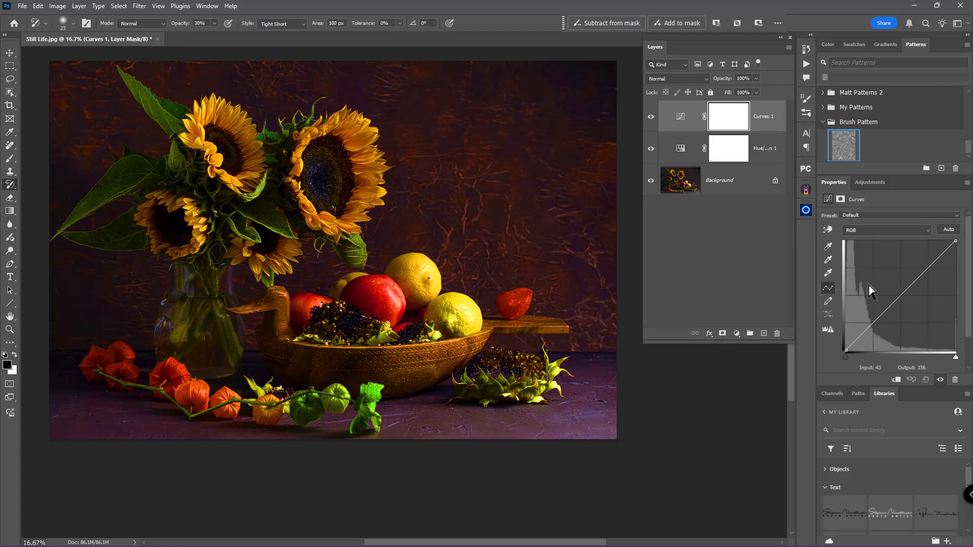
{"action": "left_click_drag", "start_coordinate": [901, 293], "coordinate": [886, 281]}
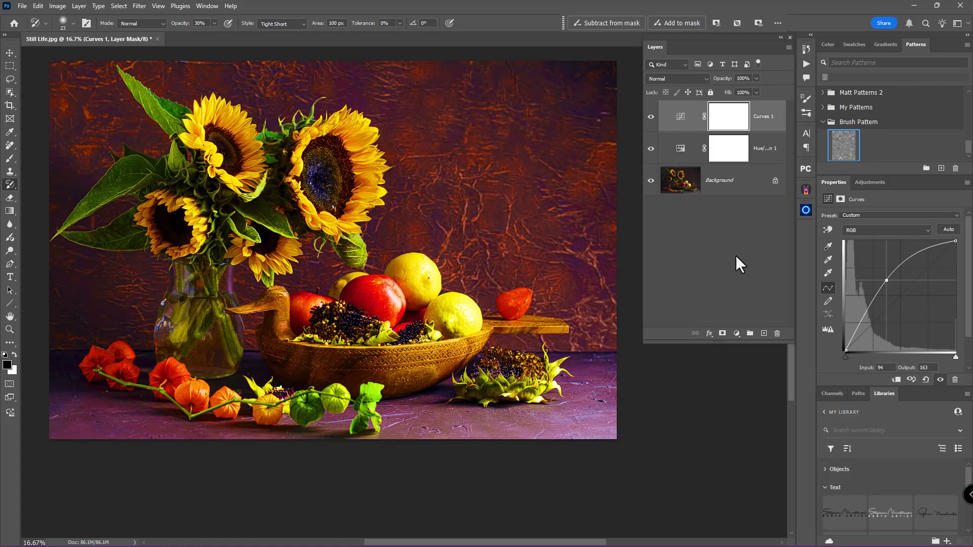
Select the Curves, Hue/Saturation and Background layers and merge them into a single Background layer.
{"action": "left_click", "coordinate": [735, 182]}
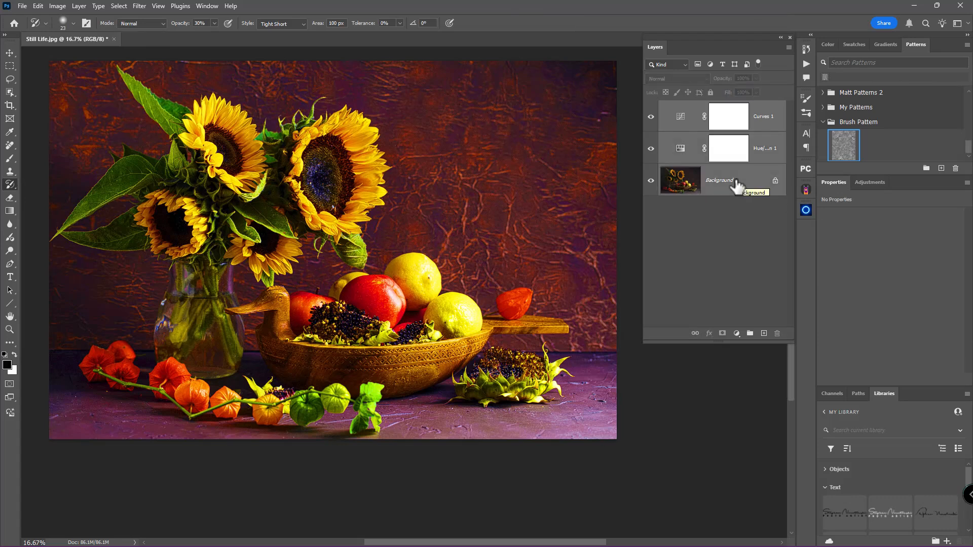
{"action": "key", "text": "ctrl+shift+e"}
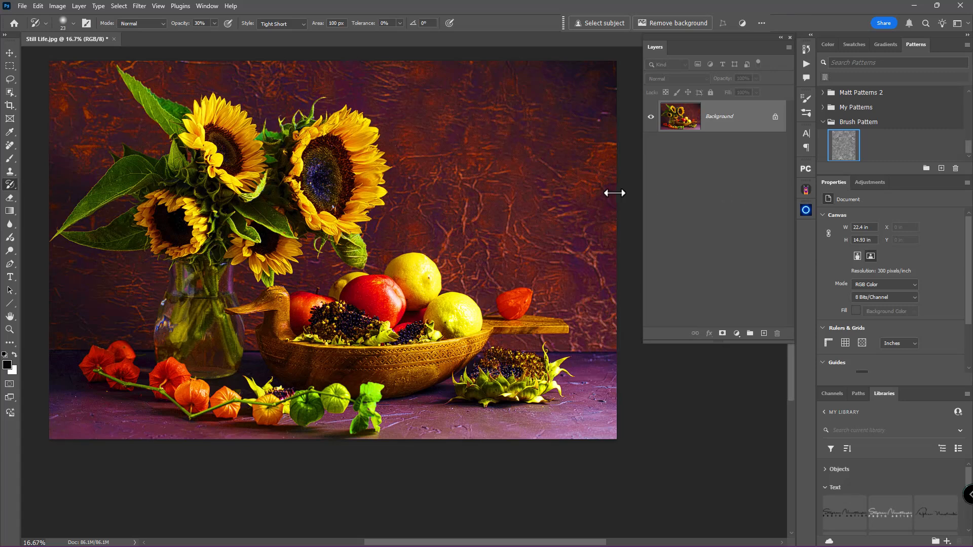
{"action": "left_click_drag", "start_coordinate": [560, 178], "coordinate": [508, 193]}
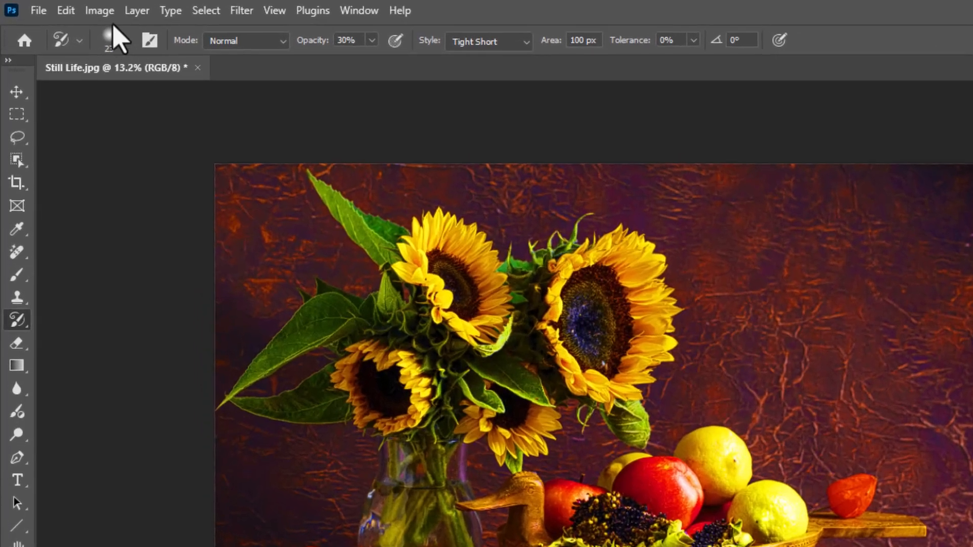
Check the photo's dimensions and resolution in Image Size, leaving the dialog without applying changes.
{"action": "left_click", "coordinate": [104, 15]}
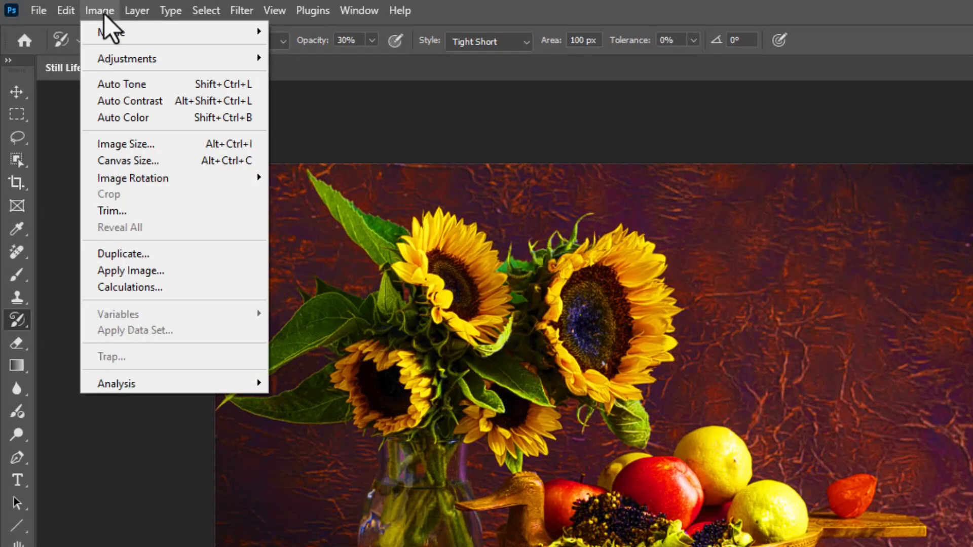
{"action": "left_click", "coordinate": [127, 144]}
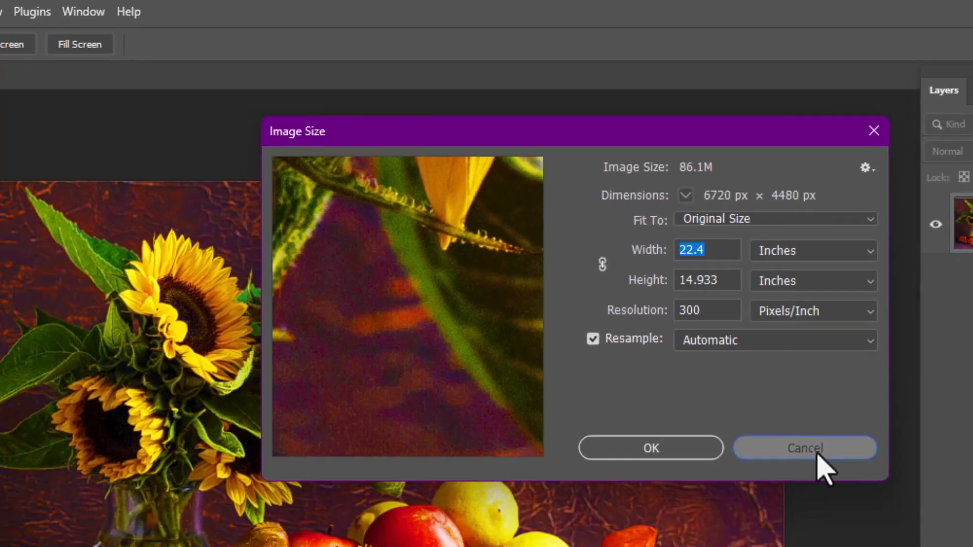
{"action": "left_click", "coordinate": [798, 483]}
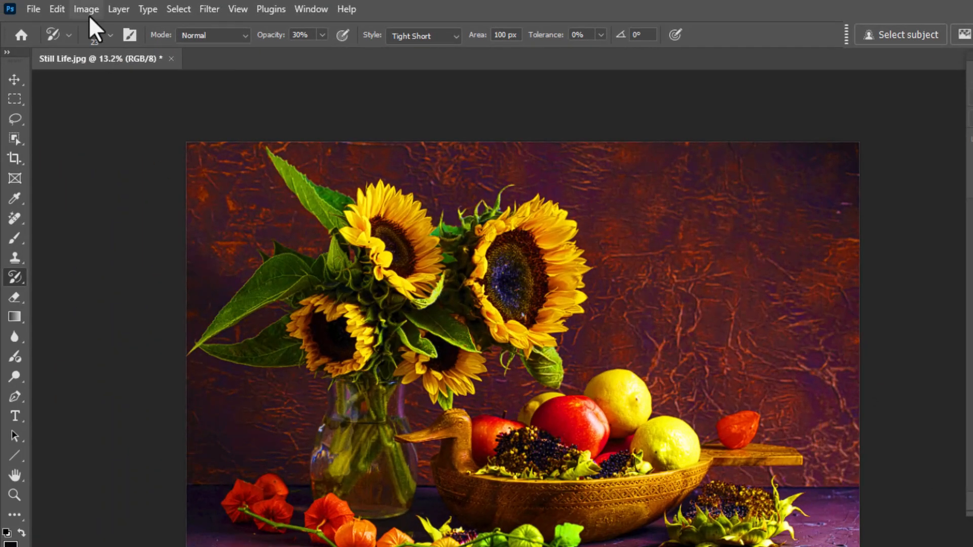
{"action": "left_click", "coordinate": [86, 10]}
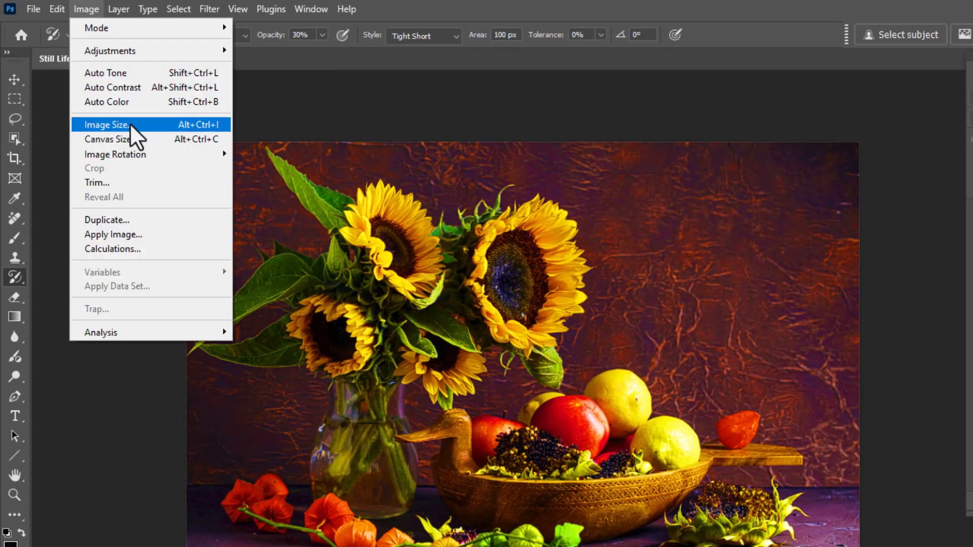
{"action": "left_click", "coordinate": [155, 127]}
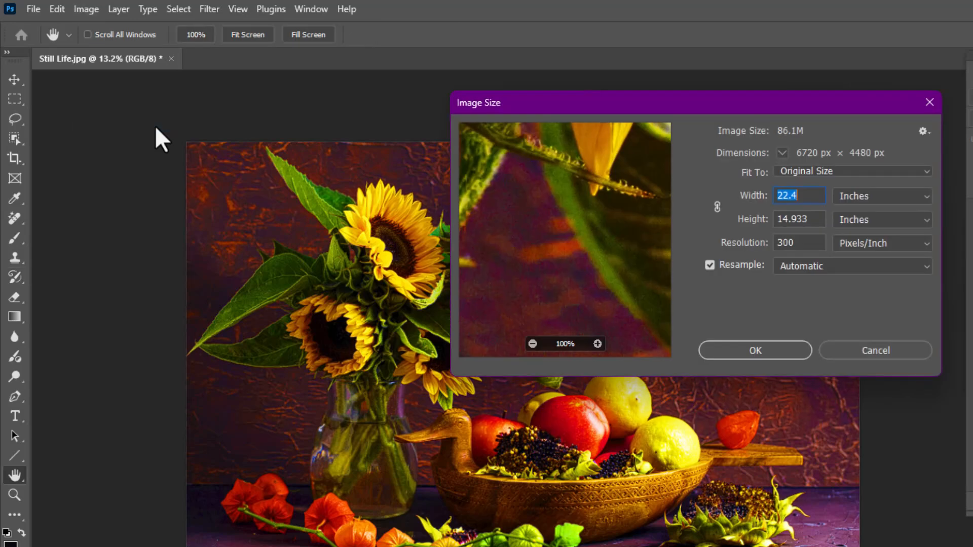
{"action": "left_click", "coordinate": [907, 359]}
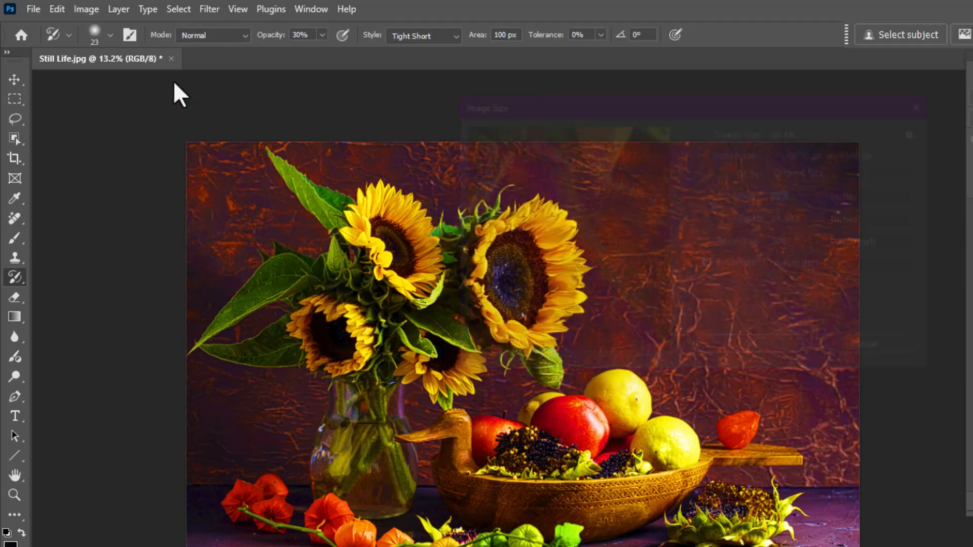
Extend the canvas by a relative 6 inches in width and height, anchored at the centre with a white extension colour.
{"action": "left_click", "coordinate": [92, 8]}
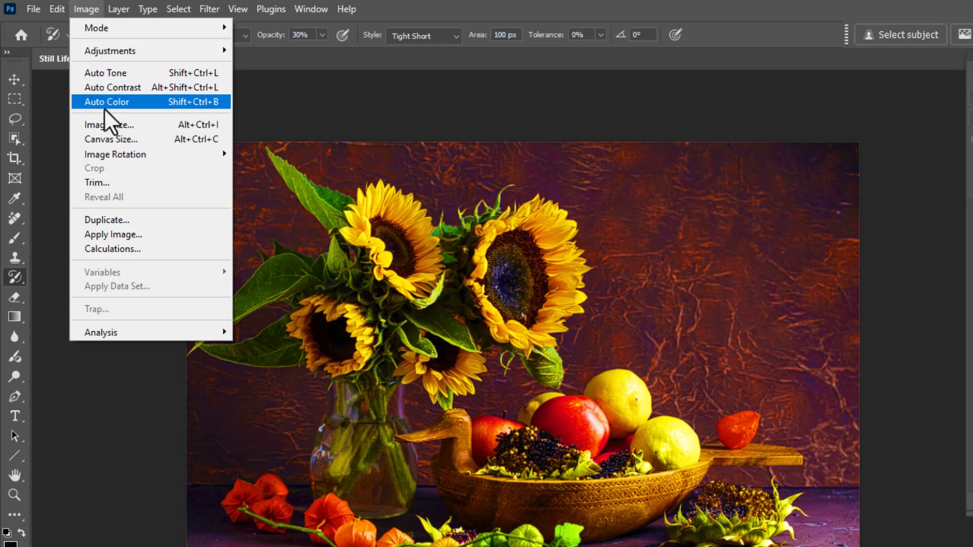
{"action": "left_click", "coordinate": [106, 139]}
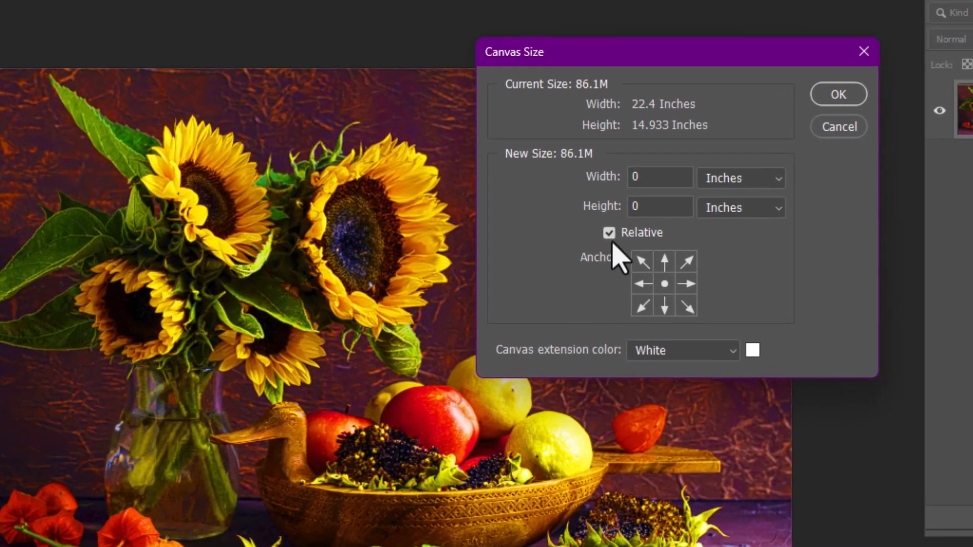
{"action": "left_click", "coordinate": [610, 234]}
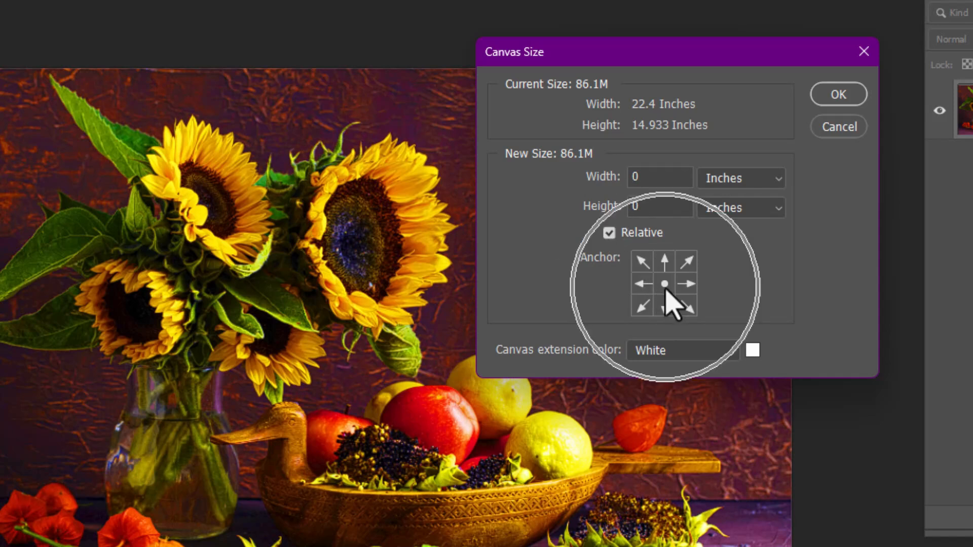
{"action": "left_click", "coordinate": [686, 284]}
{"action": "left_click", "coordinate": [665, 285]}
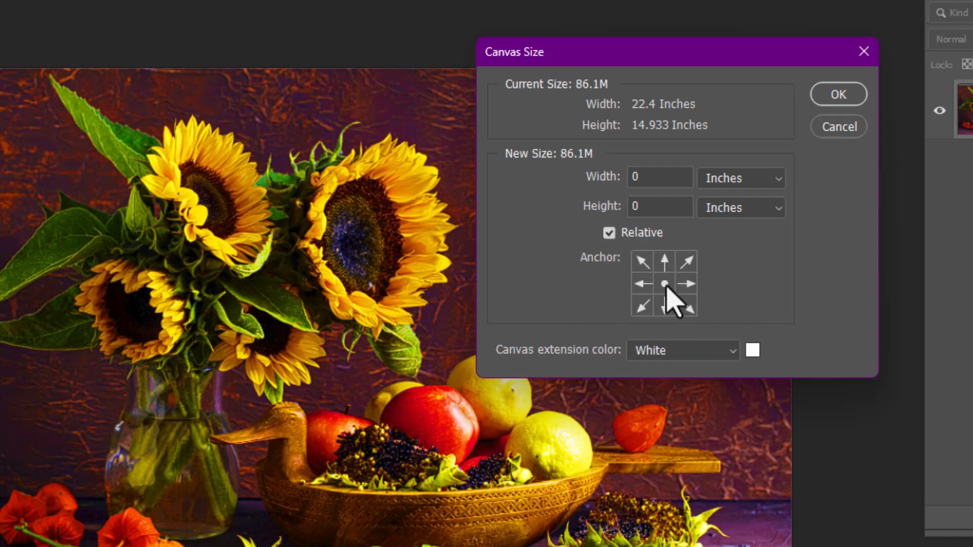
{"action": "left_click", "coordinate": [645, 178]}
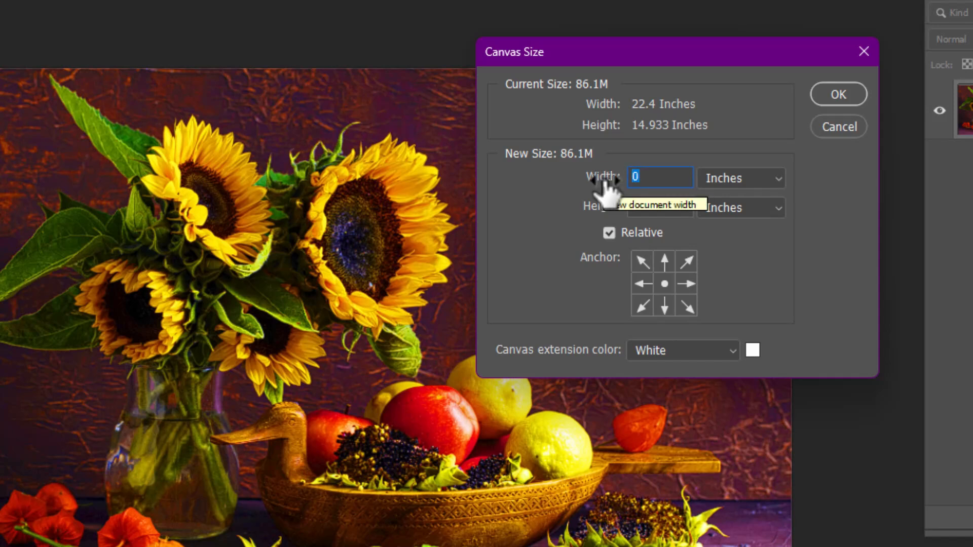
{"action": "type", "text": "6"}
{"action": "left_click", "coordinate": [642, 205]}
{"action": "type", "text": "6"}
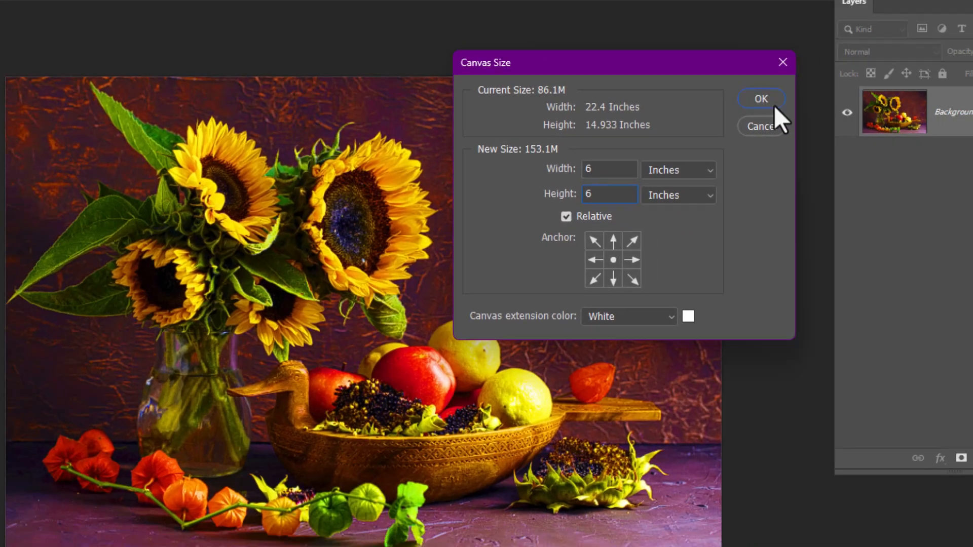
{"action": "left_click", "coordinate": [838, 94]}
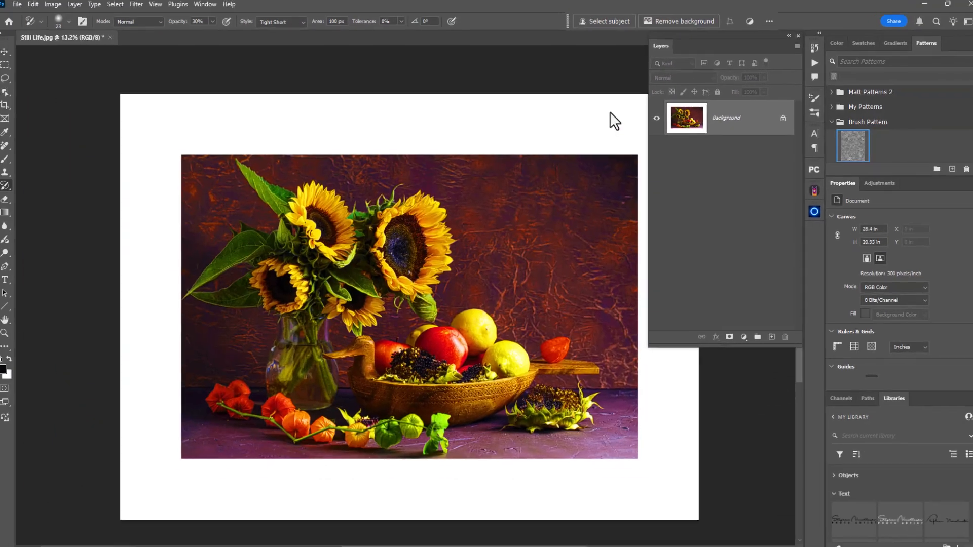
Create a new history snapshot of the extended canvas and use it as the source for the history brushes.
{"action": "left_click_drag", "start_coordinate": [569, 228], "coordinate": [515, 200]}
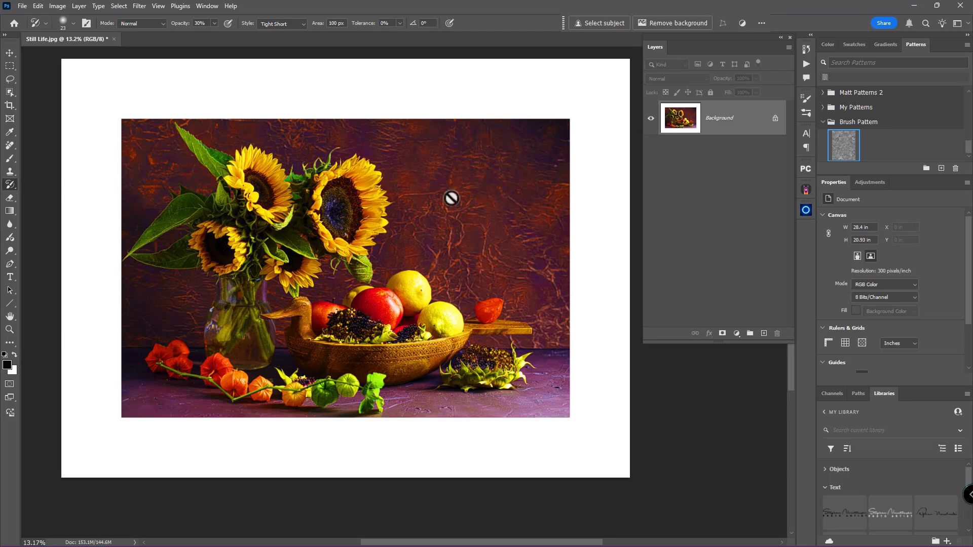
{"action": "left_click", "coordinate": [207, 6]}
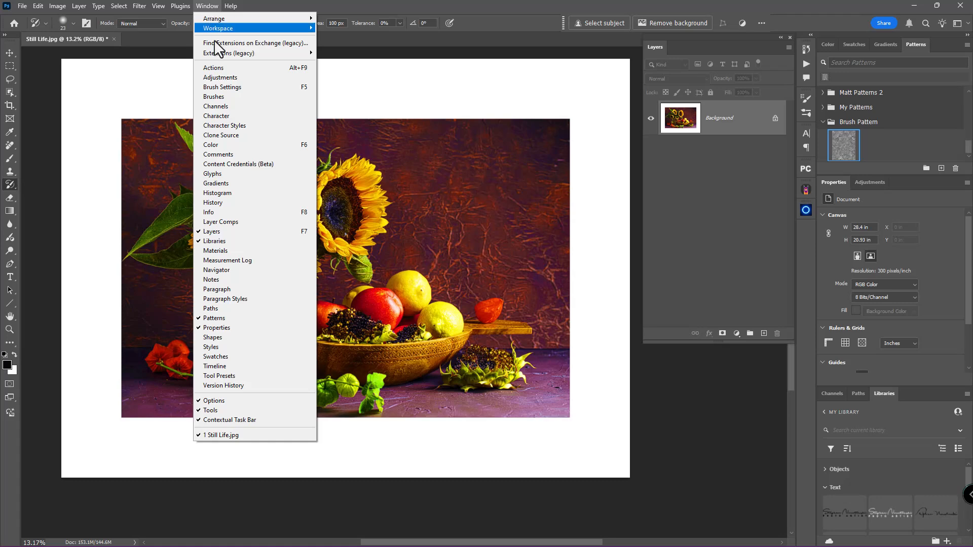
{"action": "left_click", "coordinate": [236, 202]}
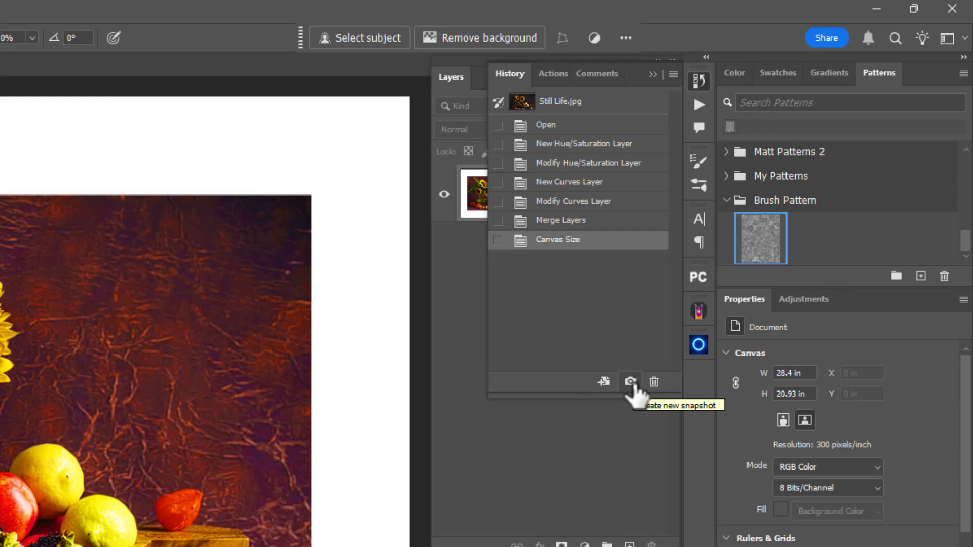
{"action": "left_click", "coordinate": [631, 383]}
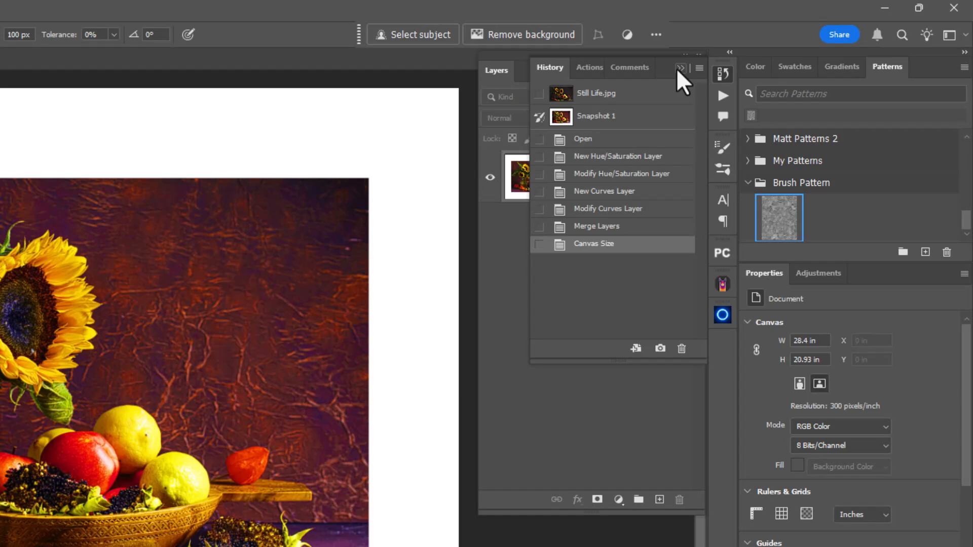
{"action": "left_click", "coordinate": [680, 68]}
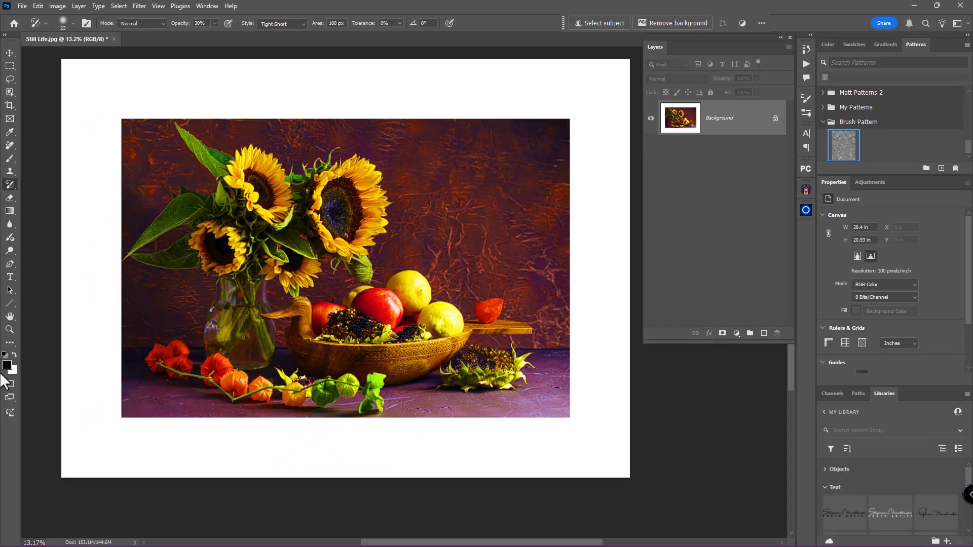
Fill the Background layer with white and choose the Art History Brush with the 1 Under Painting preset.
{"action": "key", "text": "ctrl"}
{"action": "key", "text": "ctrl+BackSpace"}
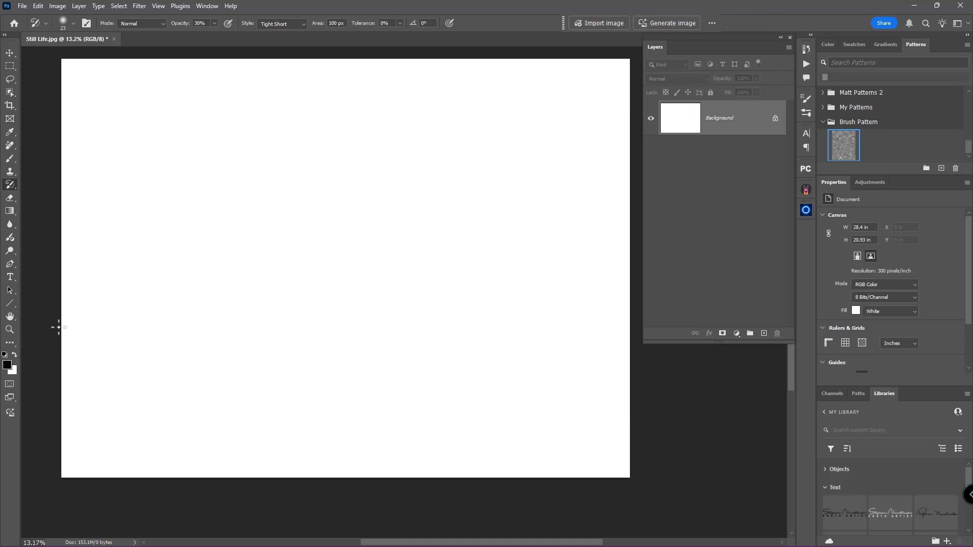
{"action": "left_click", "coordinate": [5, 181]}
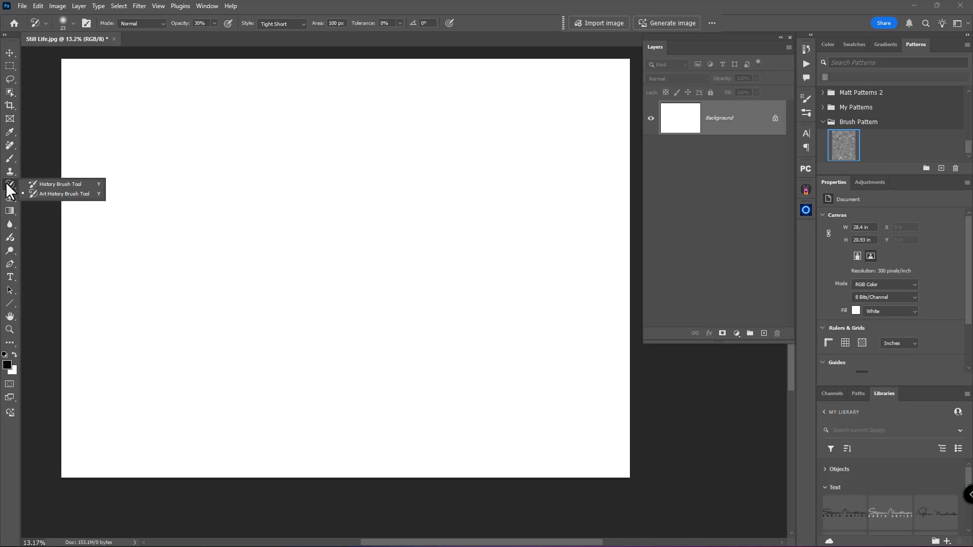
{"action": "left_click", "coordinate": [50, 193]}
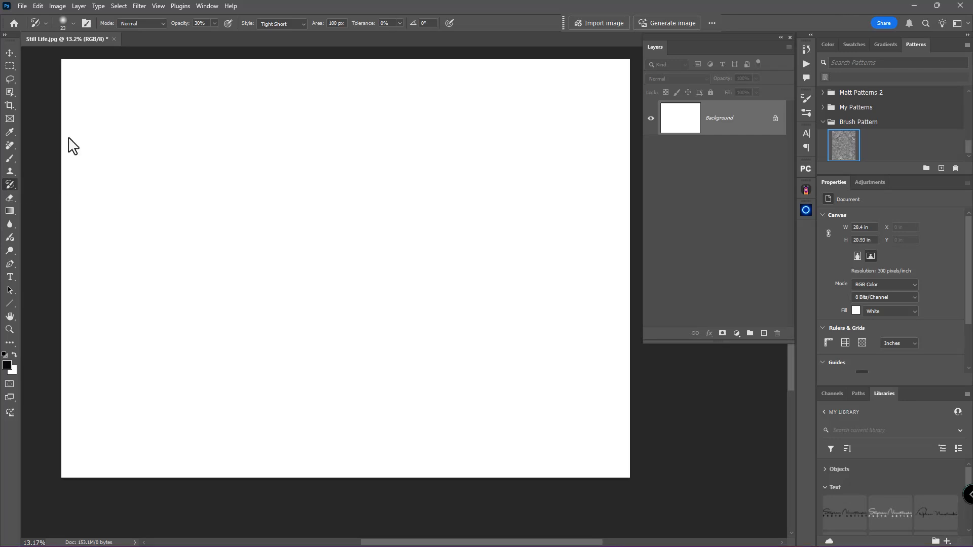
{"action": "left_click", "coordinate": [73, 21]}
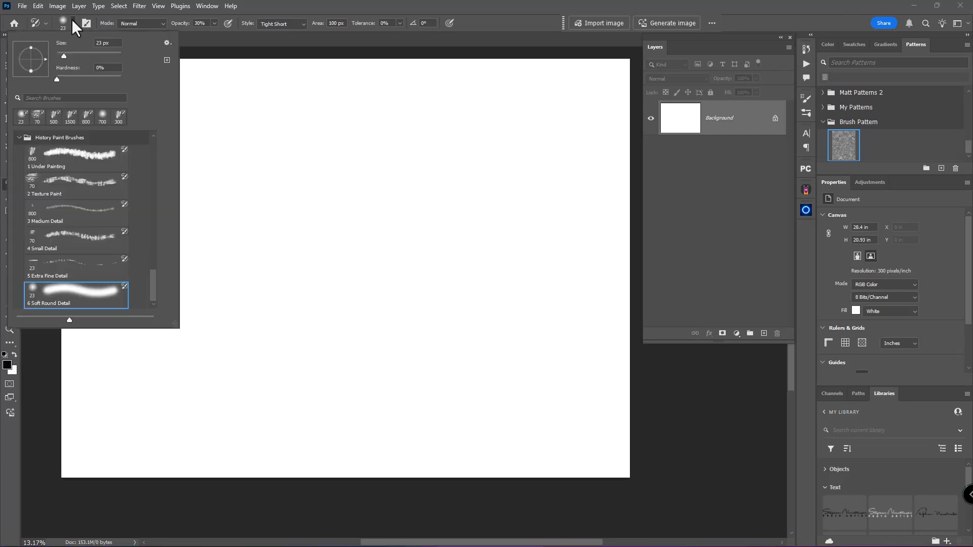
{"action": "left_click", "coordinate": [83, 159]}
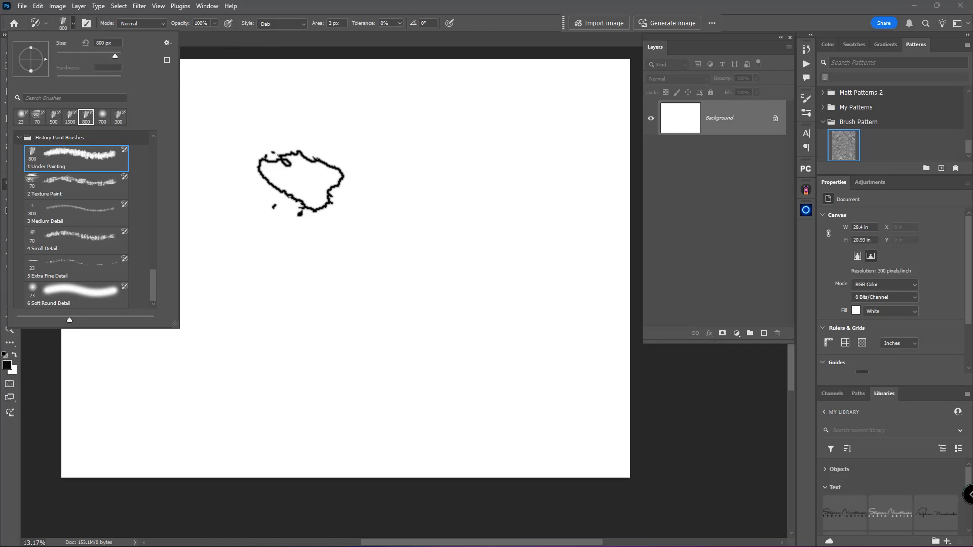
Paint a loose underpainting over the still life area, enlarging the brush from 800 px to 1400 px for broad coverage.
{"action": "mouse_move", "coordinate": [304, 178]}
{"action": "left_mouse_down"}
{"action": "mouse_move", "coordinate": [280, 182]}
{"action": "mouse_move", "coordinate": [217, 228]}
{"action": "mouse_move", "coordinate": [251, 190]}
{"action": "mouse_move", "coordinate": [159, 233]}
{"action": "mouse_move", "coordinate": [162, 350]}
{"action": "mouse_move", "coordinate": [218, 405]}
{"action": "mouse_move", "coordinate": [537, 410]}
{"action": "mouse_move", "coordinate": [553, 355]}
{"action": "mouse_move", "coordinate": [557, 137]}
{"action": "mouse_move", "coordinate": [152, 136]}
{"action": "mouse_move", "coordinate": [426, 187]}
{"action": "mouse_move", "coordinate": [223, 253]}
{"action": "mouse_move", "coordinate": [243, 344]}
{"action": "mouse_move", "coordinate": [390, 299]}
{"action": "left_mouse_up"}
{"action": "key", "text": "bracketright"}
{"action": "key", "text": "bracketright"}
{"action": "key", "text": "bracketright"}
{"action": "key", "text": "bracketright"}
{"action": "key", "text": "bracketright"}
{"action": "key", "text": "bracketright"}
{"action": "mouse_move", "coordinate": [359, 268]}
{"action": "left_mouse_down"}
{"action": "mouse_move", "coordinate": [426, 252]}
{"action": "mouse_move", "coordinate": [391, 178]}
{"action": "mouse_move", "coordinate": [288, 151]}
{"action": "mouse_move", "coordinate": [243, 229]}
{"action": "mouse_move", "coordinate": [230, 371]}
{"action": "mouse_move", "coordinate": [372, 377]}
{"action": "mouse_move", "coordinate": [443, 363]}
{"action": "mouse_move", "coordinate": [481, 376]}
{"action": "mouse_move", "coordinate": [506, 357]}
{"action": "mouse_move", "coordinate": [481, 268]}
{"action": "mouse_move", "coordinate": [425, 252]}
{"action": "mouse_move", "coordinate": [191, 255]}
{"action": "mouse_move", "coordinate": [159, 223]}
{"action": "mouse_move", "coordinate": [159, 332]}
{"action": "mouse_move", "coordinate": [320, 402]}
{"action": "mouse_move", "coordinate": [519, 409]}
{"action": "mouse_move", "coordinate": [430, 324]}
{"action": "left_mouse_up"}
Reduce the brush to 700 px and paint over the underpainting and its ragged edges to refine the colour shapes.
{"action": "key", "text": "bracketleft"}
{"action": "key", "text": "bracketleft"}
{"action": "key", "text": "bracketleft"}
{"action": "key", "text": "bracketleft"}
{"action": "key", "text": "bracketleft"}
{"action": "key", "text": "bracketleft"}
{"action": "key", "text": "bracketleft"}
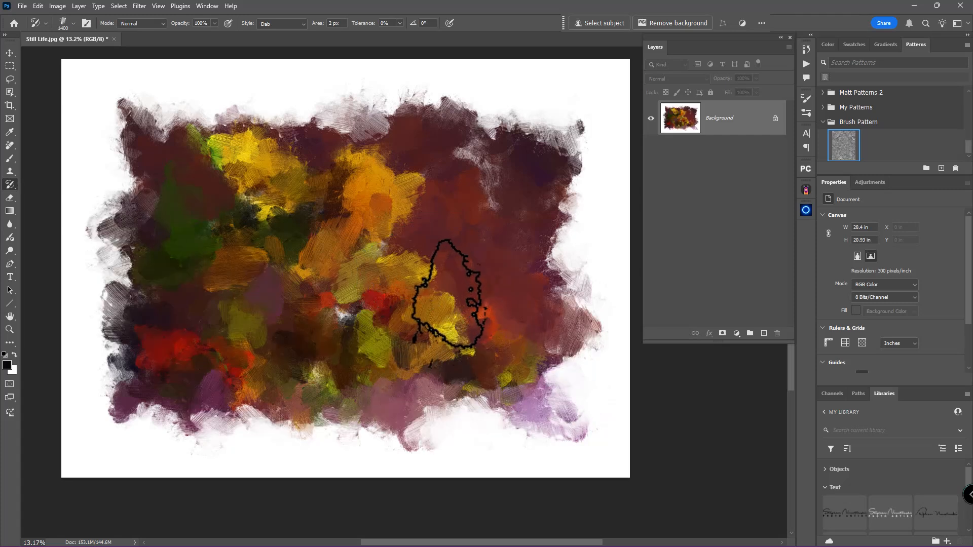
{"action": "mouse_move", "coordinate": [571, 134]}
{"action": "left_mouse_down"}
{"action": "mouse_move", "coordinate": [370, 122]}
{"action": "mouse_move", "coordinate": [129, 126]}
{"action": "mouse_move", "coordinate": [116, 238]}
{"action": "mouse_move", "coordinate": [142, 406]}
{"action": "mouse_move", "coordinate": [253, 415]}
{"action": "mouse_move", "coordinate": [552, 405]}
{"action": "mouse_move", "coordinate": [577, 411]}
{"action": "mouse_move", "coordinate": [580, 431]}
{"action": "mouse_move", "coordinate": [568, 193]}
{"action": "mouse_move", "coordinate": [385, 117]}
{"action": "mouse_move", "coordinate": [567, 132]}
{"action": "mouse_move", "coordinate": [570, 304]}
{"action": "mouse_move", "coordinate": [558, 390]}
{"action": "mouse_move", "coordinate": [573, 304]}
{"action": "mouse_move", "coordinate": [456, 142]}
{"action": "mouse_move", "coordinate": [304, 177]}
{"action": "mouse_move", "coordinate": [370, 213]}
{"action": "mouse_move", "coordinate": [228, 228]}
{"action": "mouse_move", "coordinate": [332, 354]}
{"action": "left_mouse_up"}
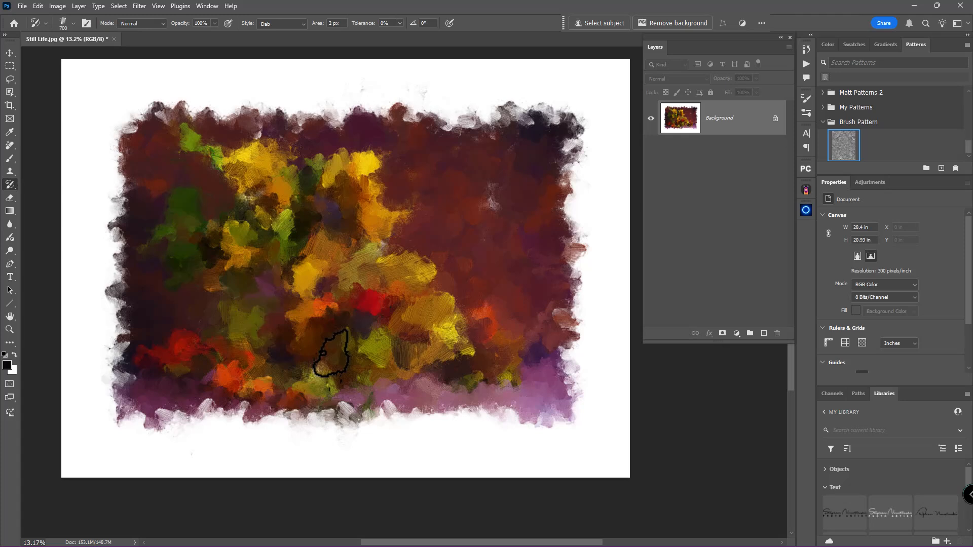
Close Still Life.jpg without saving and open Still Life with frame.psd from the Sample Images folder.
{"action": "left_click", "coordinate": [114, 39]}
{"action": "left_click", "coordinate": [482, 206]}
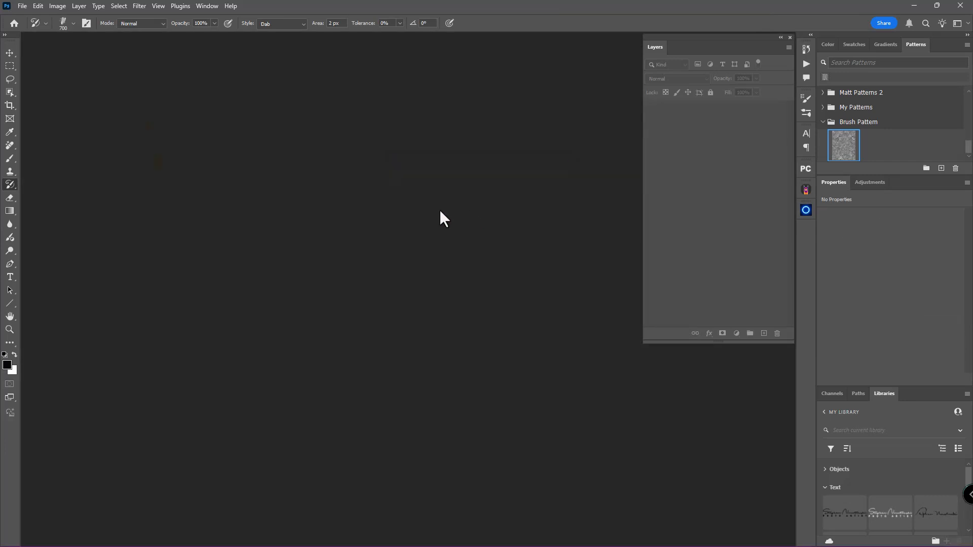
{"action": "key", "text": "ctrl+o"}
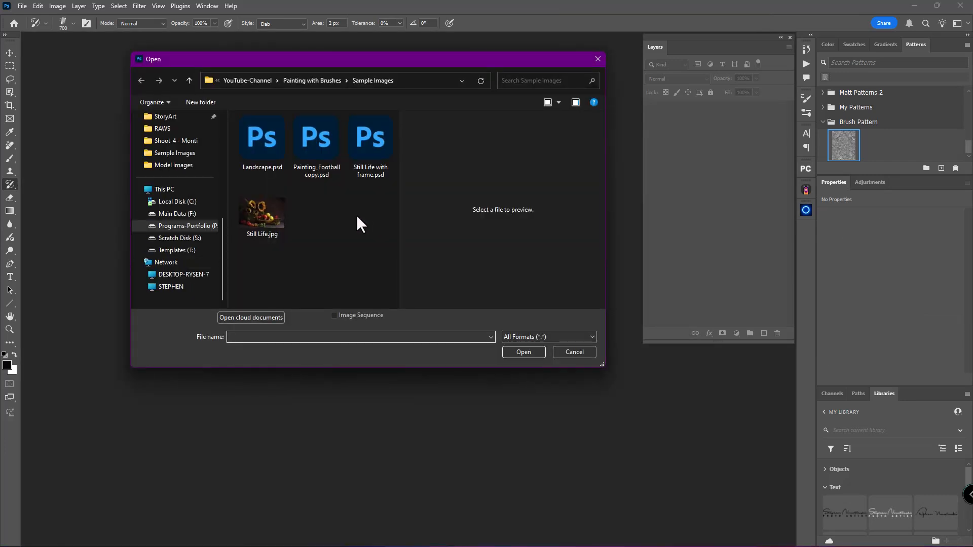
{"action": "double_click", "coordinate": [369, 153]}
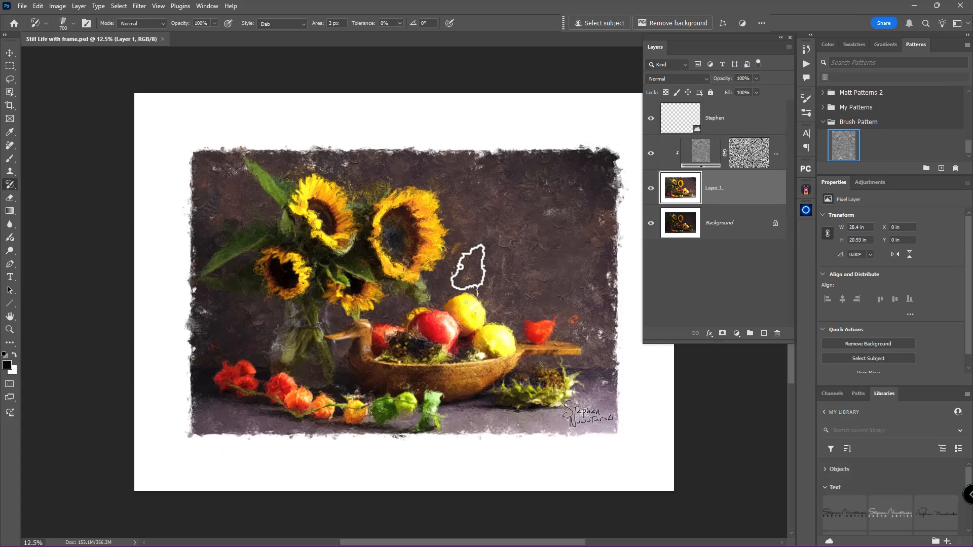
Compare the finished still life painting with its original photo by isolating the Background layer and restoring all layers twice.
{"action": "left_click_drag", "start_coordinate": [521, 271], "coordinate": [436, 220]}
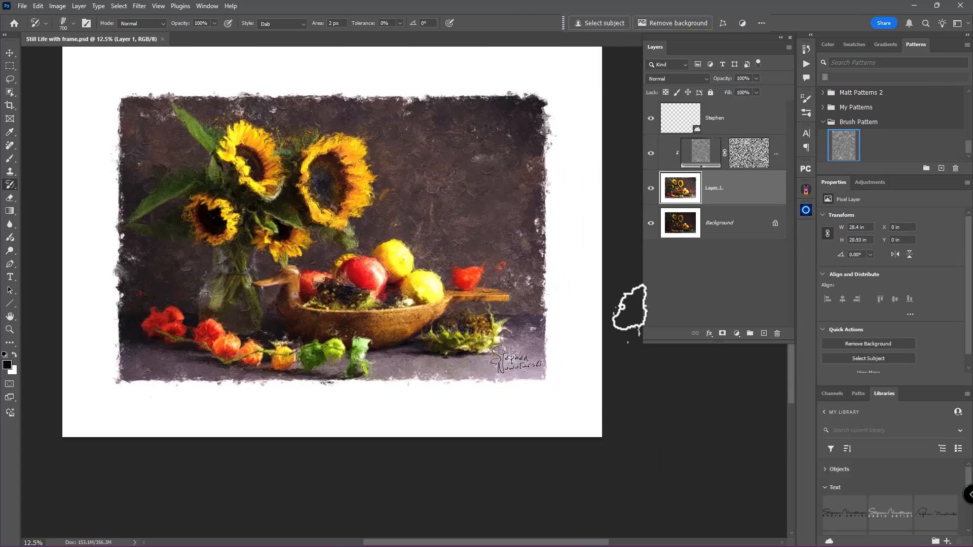
{"action": "left_click", "coordinate": [650, 223], "text": "alt"}
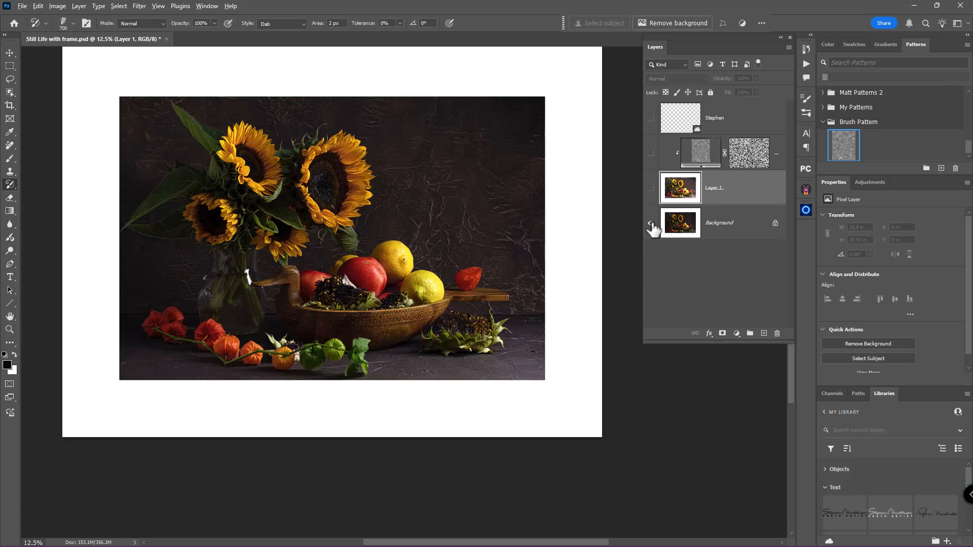
{"action": "left_click", "coordinate": [650, 223], "text": "alt"}
{"action": "left_click", "coordinate": [651, 223], "text": "alt"}
{"action": "left_click", "coordinate": [650, 223], "text": "alt"}
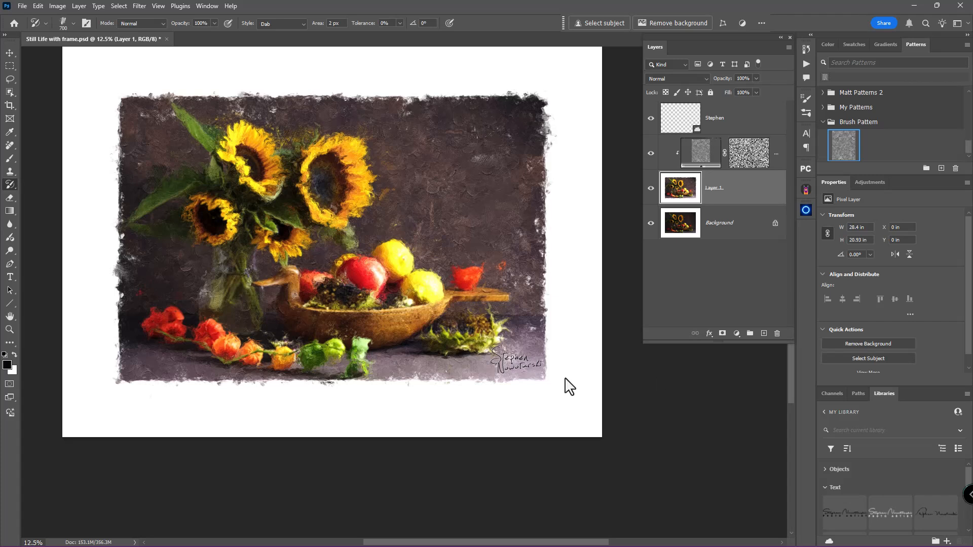
Close Still Life with frame.psd without saving and open Painting_Football copy.psd.
{"action": "left_click", "coordinate": [166, 39]}
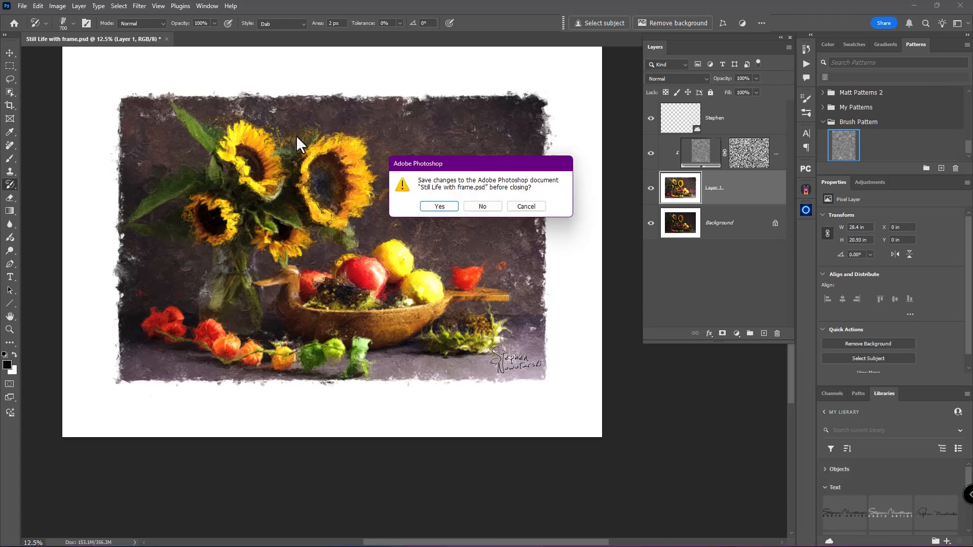
{"action": "left_click", "coordinate": [483, 203]}
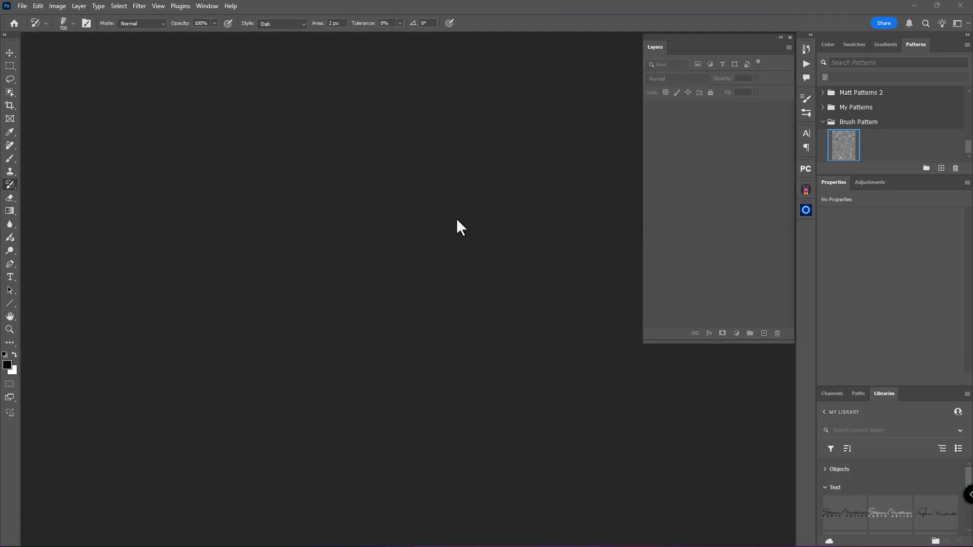
{"action": "key", "text": "ctrl+o"}
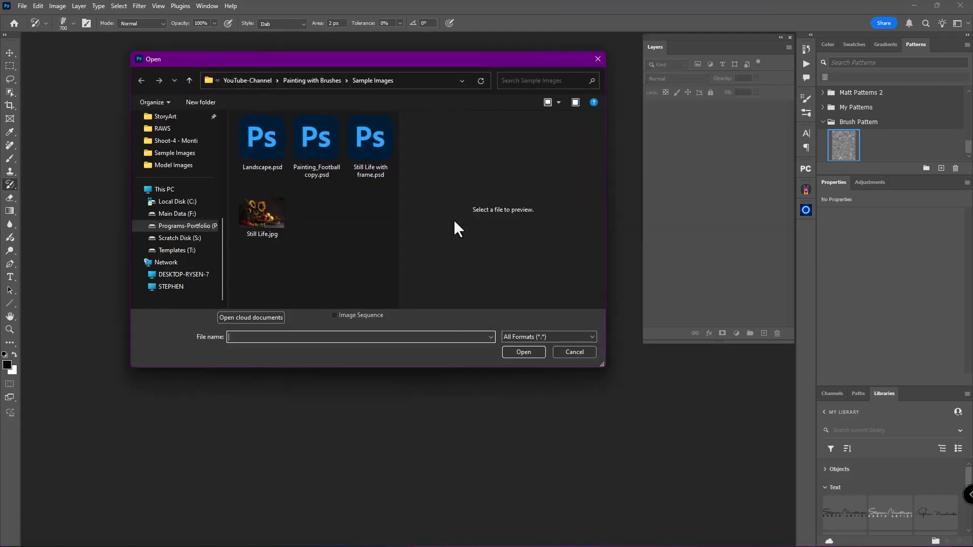
{"action": "double_click", "coordinate": [328, 152]}
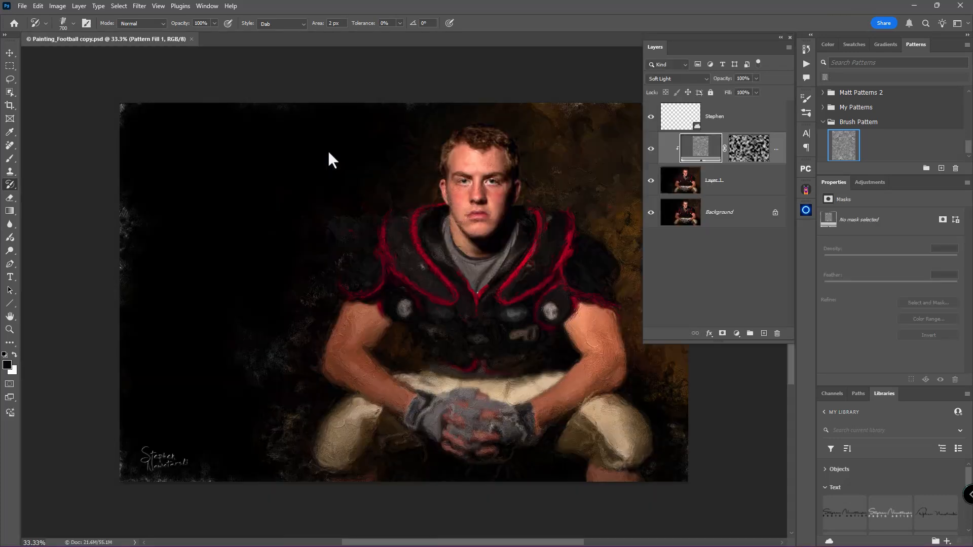
Compare the painted football player portrait with its original by isolating the Background layer and restoring all layers twice.
{"action": "left_click_drag", "start_coordinate": [503, 246], "coordinate": [419, 217]}
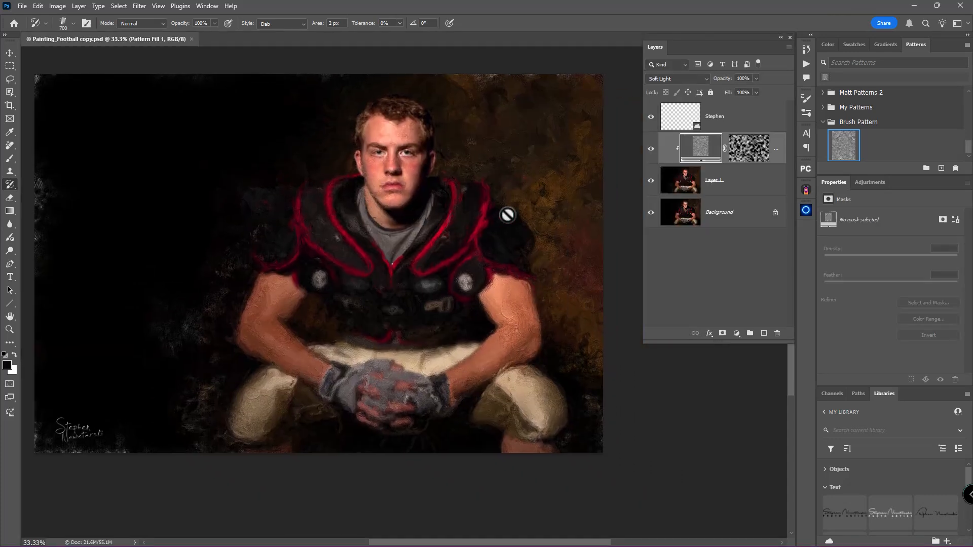
{"action": "left_click", "coordinate": [651, 213], "text": "alt"}
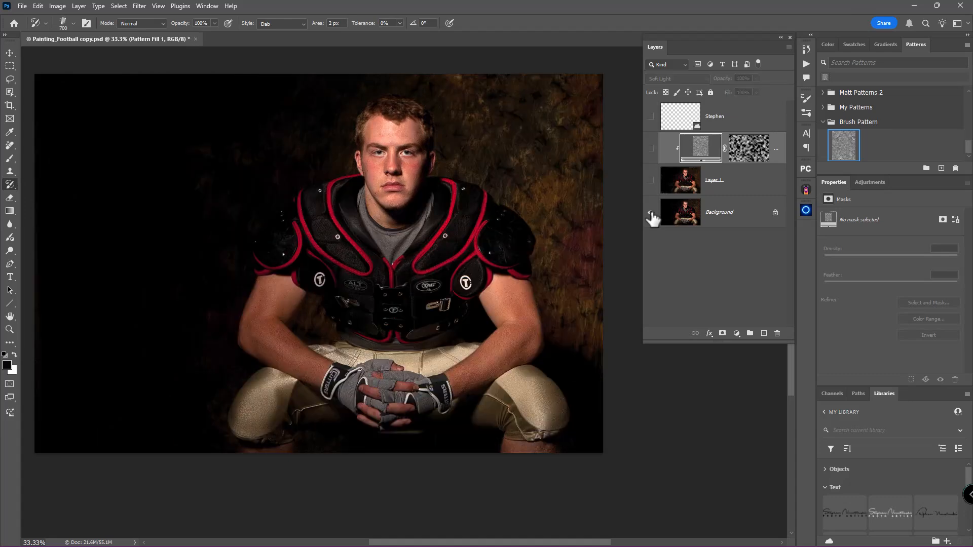
{"action": "left_click", "coordinate": [651, 213], "text": "alt"}
{"action": "left_click", "coordinate": [651, 213], "text": "alt"}
{"action": "left_click", "coordinate": [651, 213], "text": "alt"}
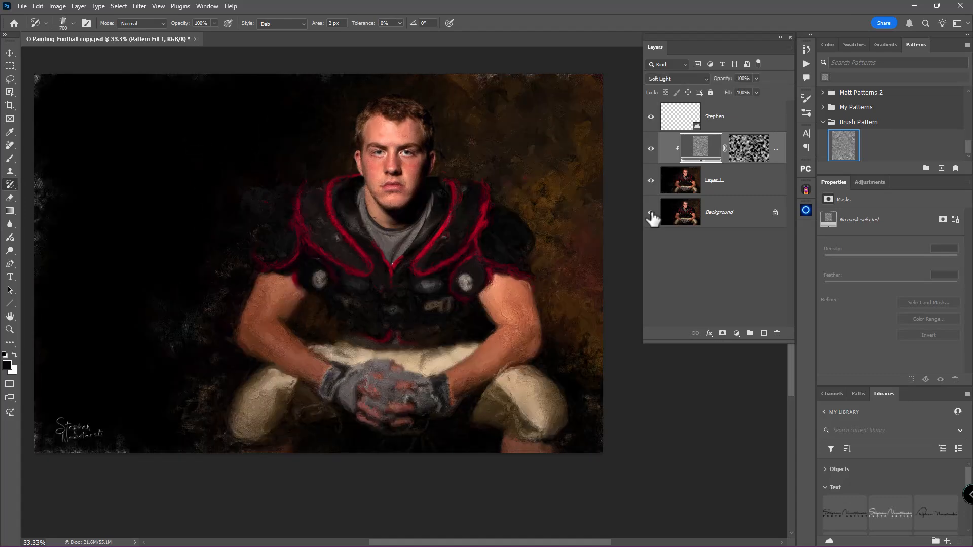
Close Painting_Football copy.psd without saving and open Landscape.psd.
{"action": "left_click", "coordinate": [196, 39]}
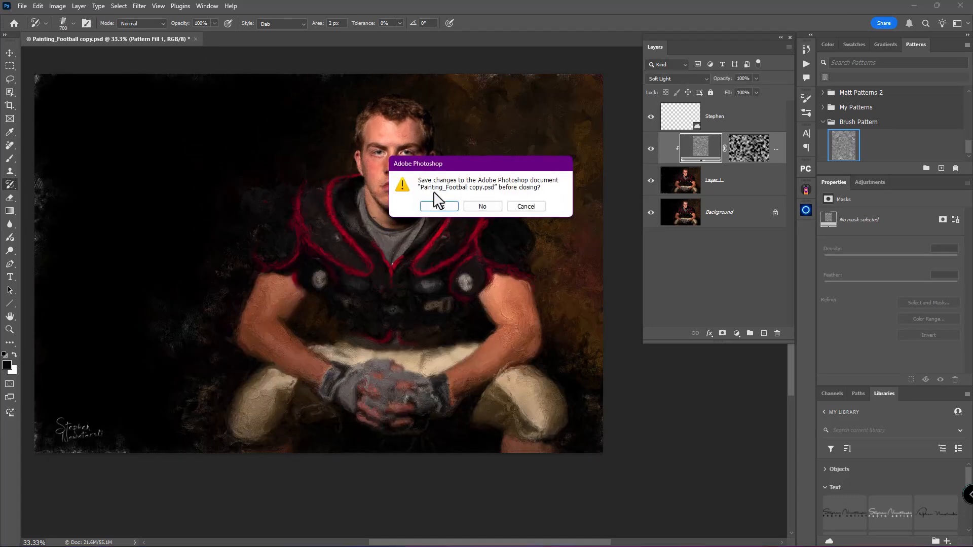
{"action": "left_click", "coordinate": [478, 208]}
{"action": "key", "text": "ctrl+o"}
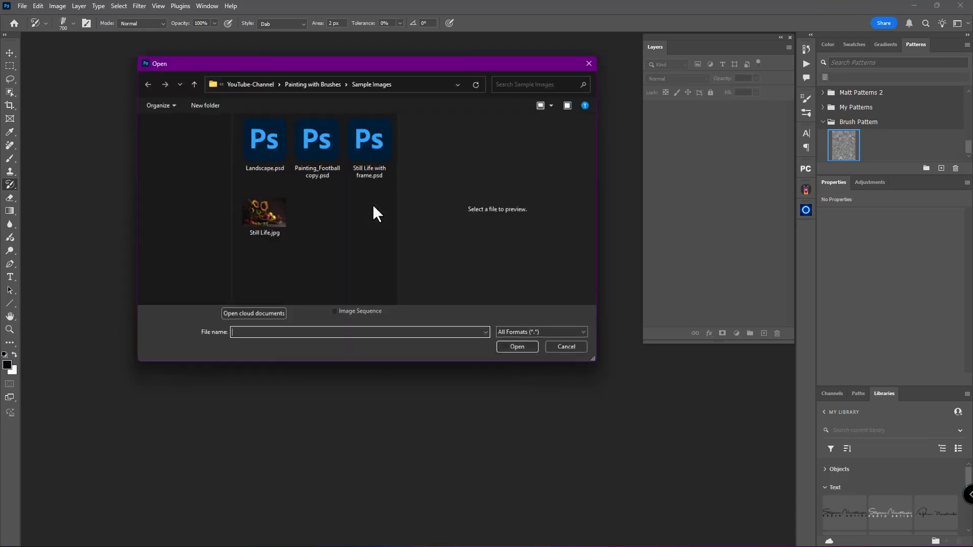
{"action": "double_click", "coordinate": [269, 148]}
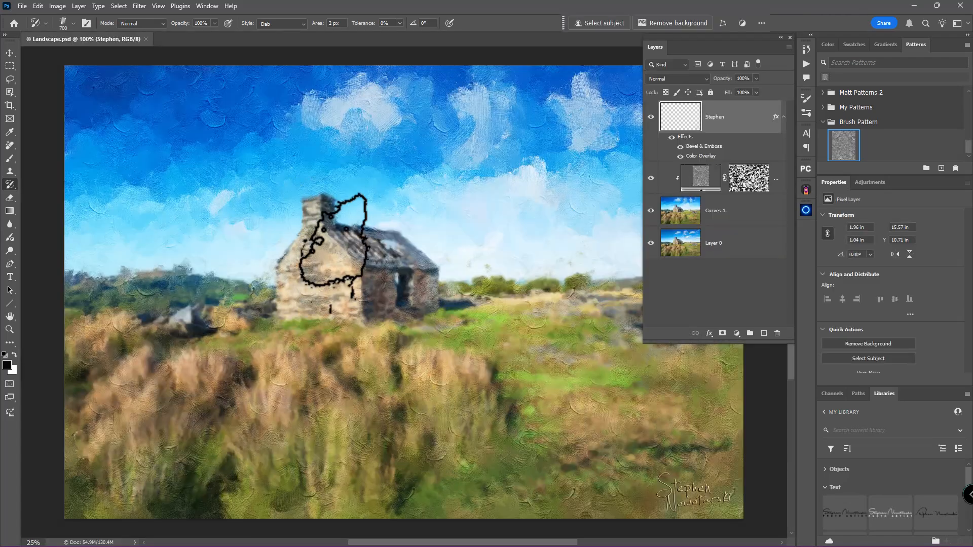
Compare the painted stone cottage landscape with its original by isolating Layer 0 and restoring all layers twice.
{"action": "left_click", "coordinate": [650, 243], "text": "alt"}
{"action": "left_click", "coordinate": [650, 243], "text": "alt"}
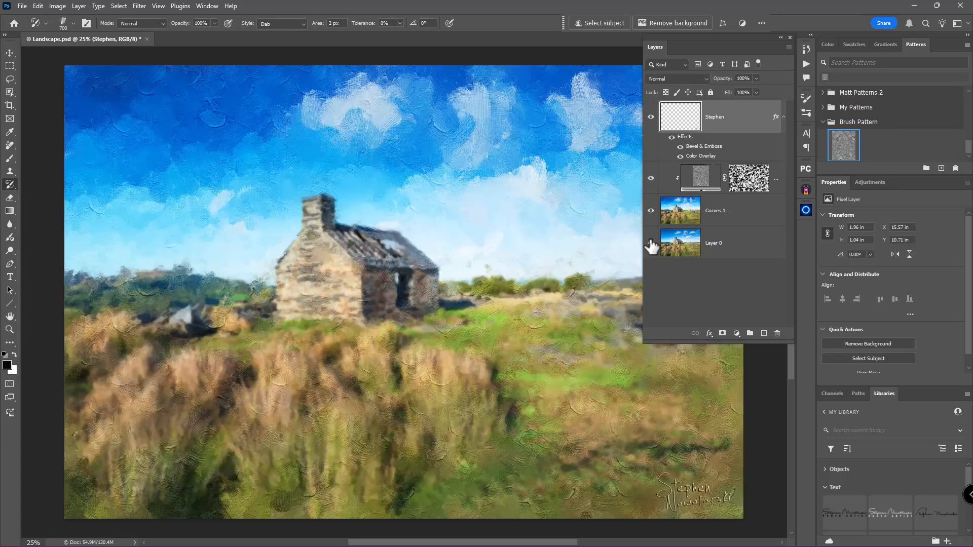
{"action": "left_click", "coordinate": [651, 243], "text": "alt"}
{"action": "left_click", "coordinate": [649, 244], "text": "alt"}
{"action": "left_click_drag", "start_coordinate": [601, 267], "coordinate": [513, 204]}
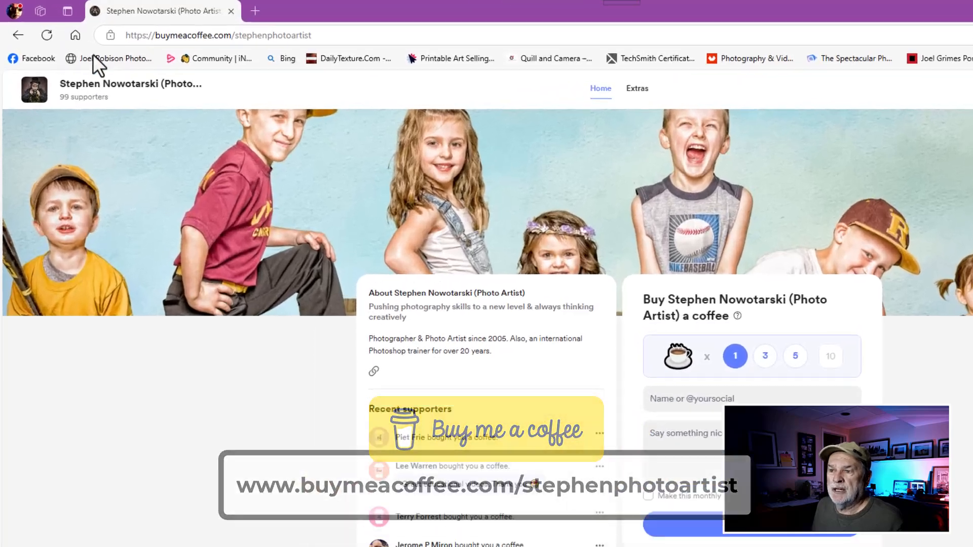
Open the Extras section of the Buy Me a Coffee page in the browser and view the first product listings.
{"action": "key", "text": "ctrl"}
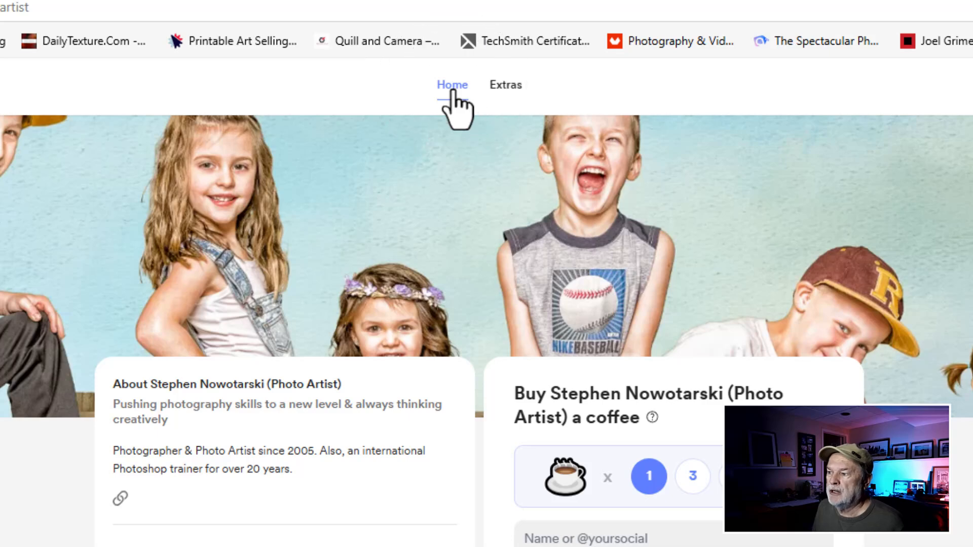
{"action": "left_click", "coordinate": [505, 87]}
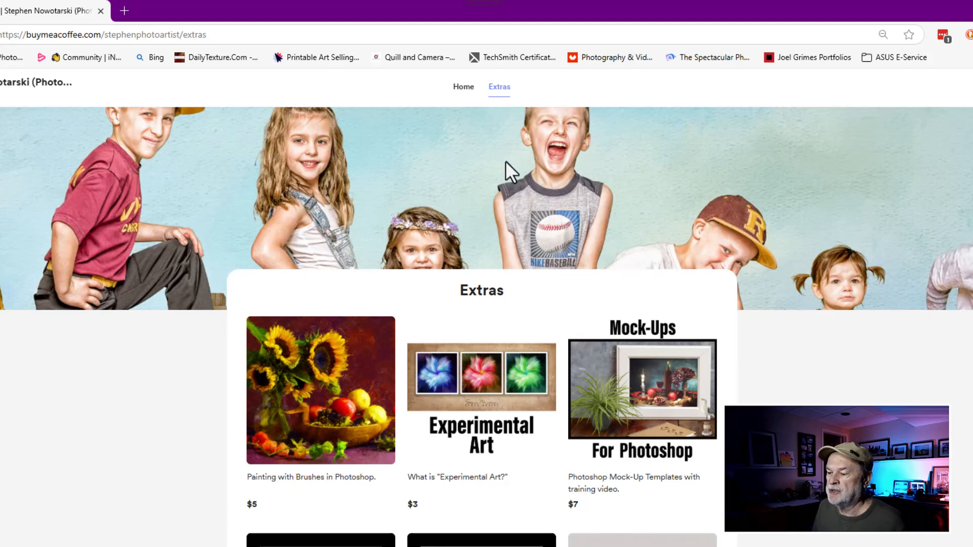
{"action": "scroll", "coordinate": [506, 169], "scroll_direction": "down", "scroll_amount": 1}
{"action": "mouse_move", "coordinate": [361, 320]}
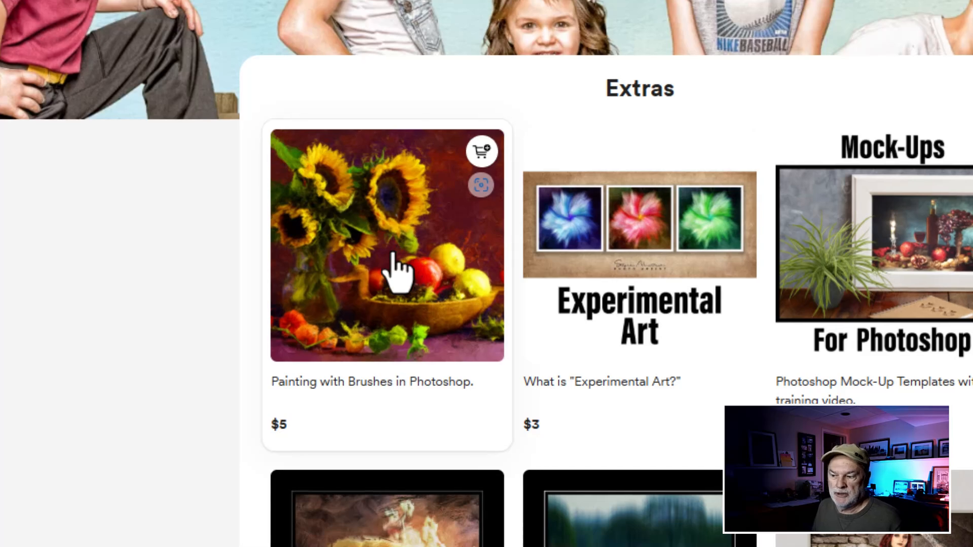
View the details and promo video link of the Painting with Brushes in Photoshop product, and close its details.
{"action": "left_click", "coordinate": [394, 252]}
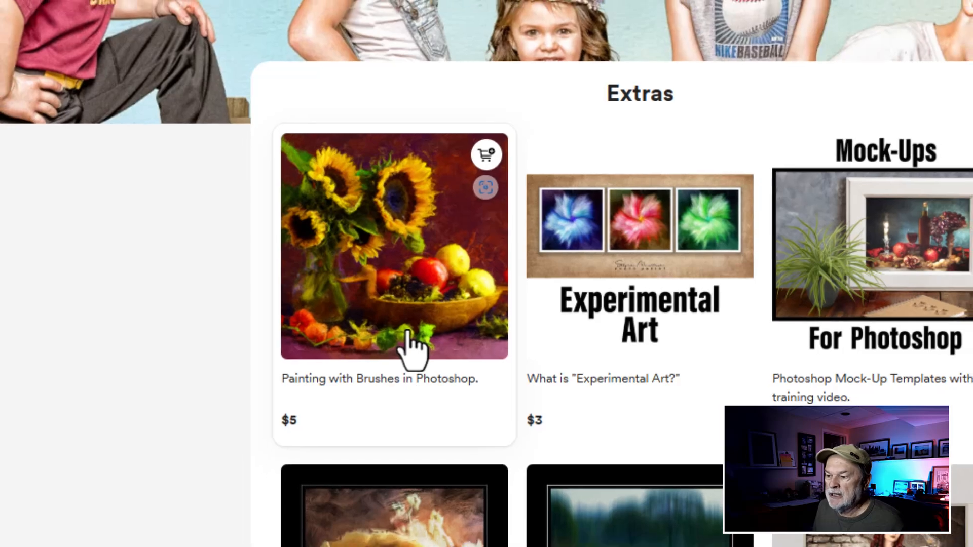
{"action": "left_click", "coordinate": [404, 349]}
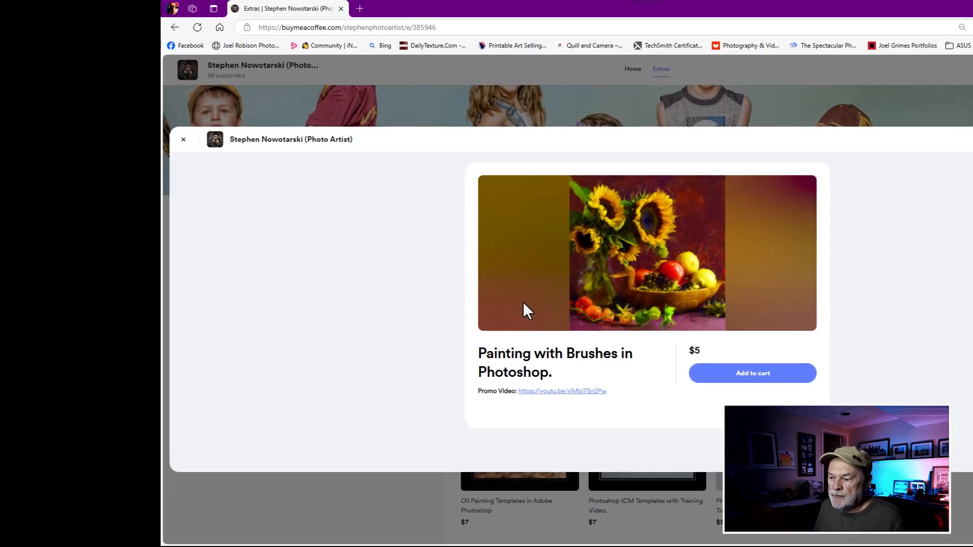
{"action": "left_click", "coordinate": [556, 392]}
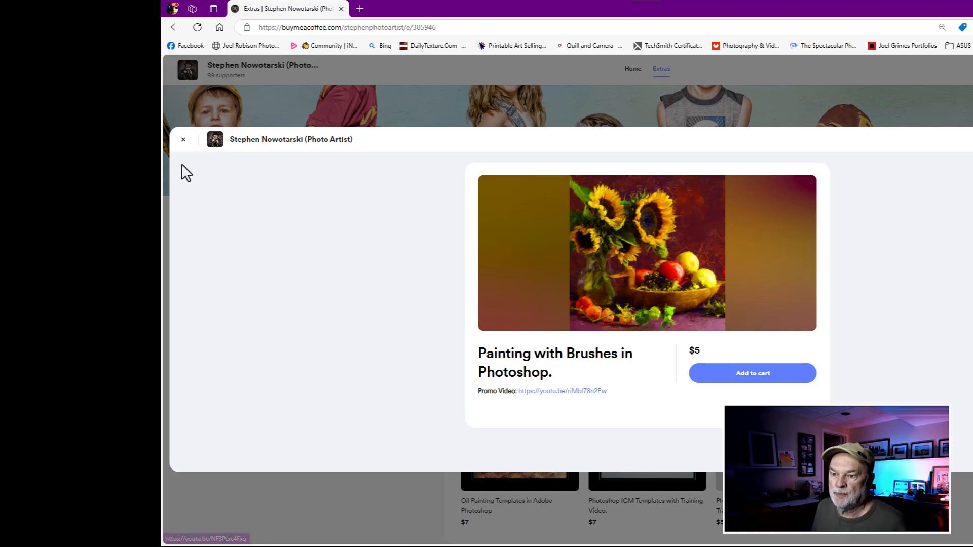
{"action": "left_click", "coordinate": [184, 139]}
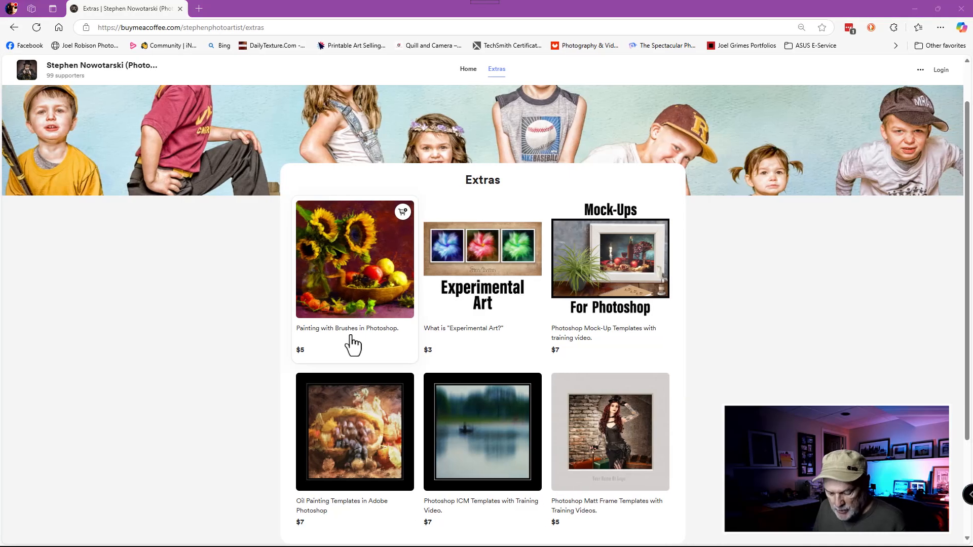
Switch to the BuyMeACoffee-Painting with Brushes folder in File Explorer, close the browser behind it, and preview Landscape.jpg.
{"action": "key", "text": "alt+Tab"}
{"action": "key", "text": "alt+Tab"}
{"action": "key", "text": "alt+Tab"}
{"action": "key", "text": "alt+Tab"}
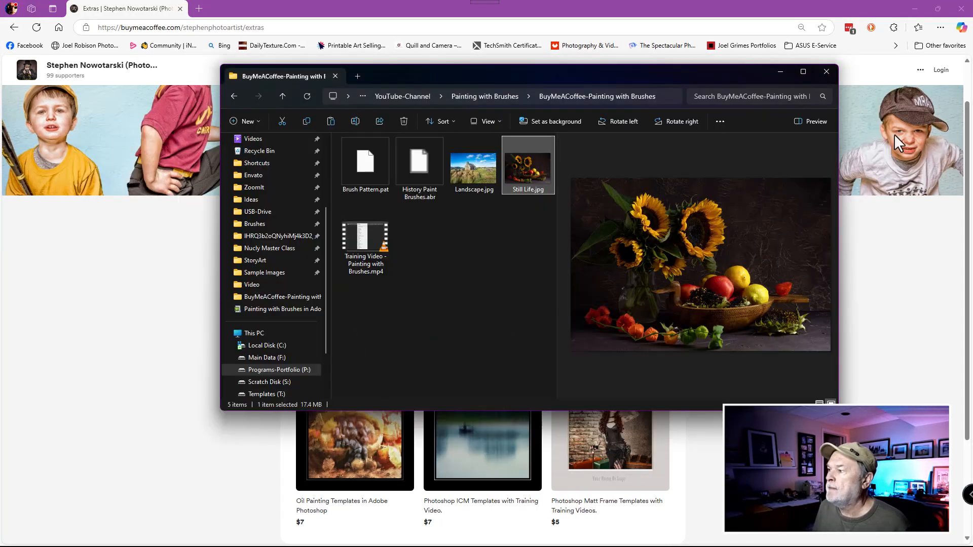
{"action": "left_click", "coordinate": [963, 6]}
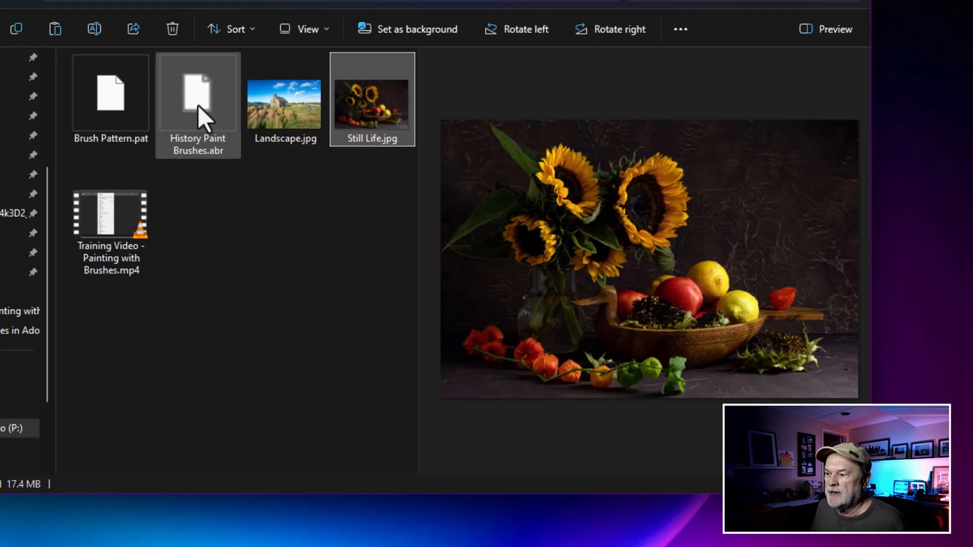
{"action": "mouse_move", "coordinate": [96, 222]}
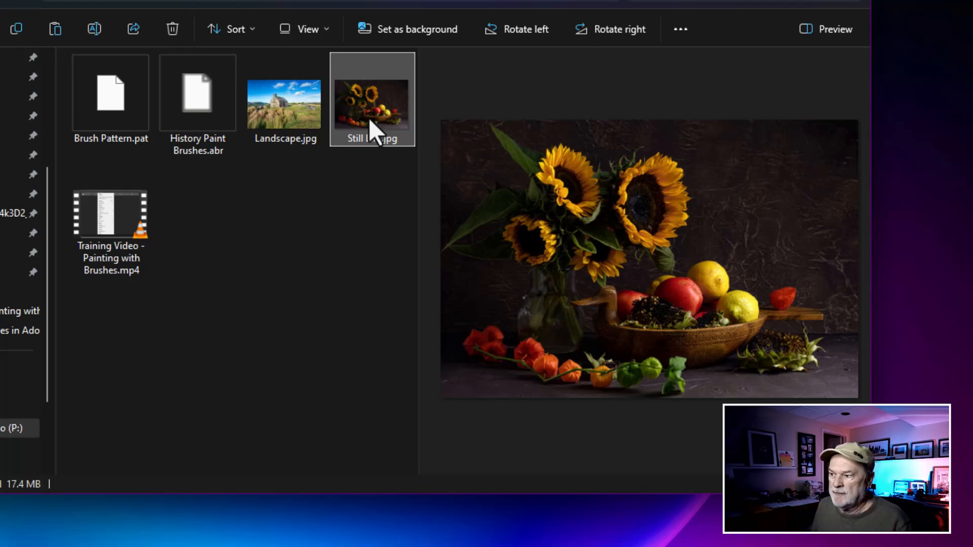
{"action": "left_click", "coordinate": [287, 107]}
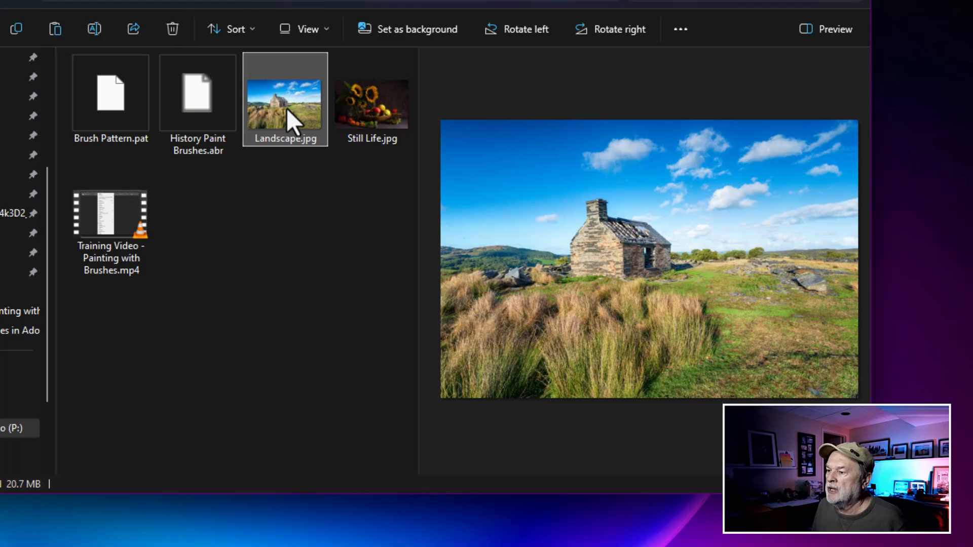